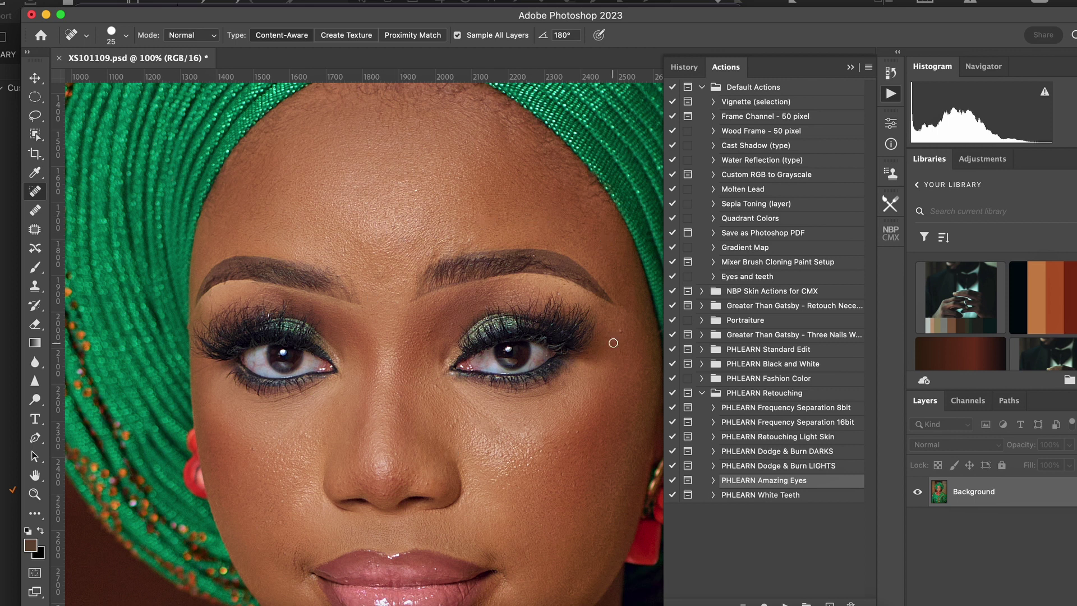
# Run the Eyes and teeth action on the portrait, continuing through its instruction messages
pyautogui.scroll(-3, 550, 399)
pyautogui.scroll(5, 551, 399)
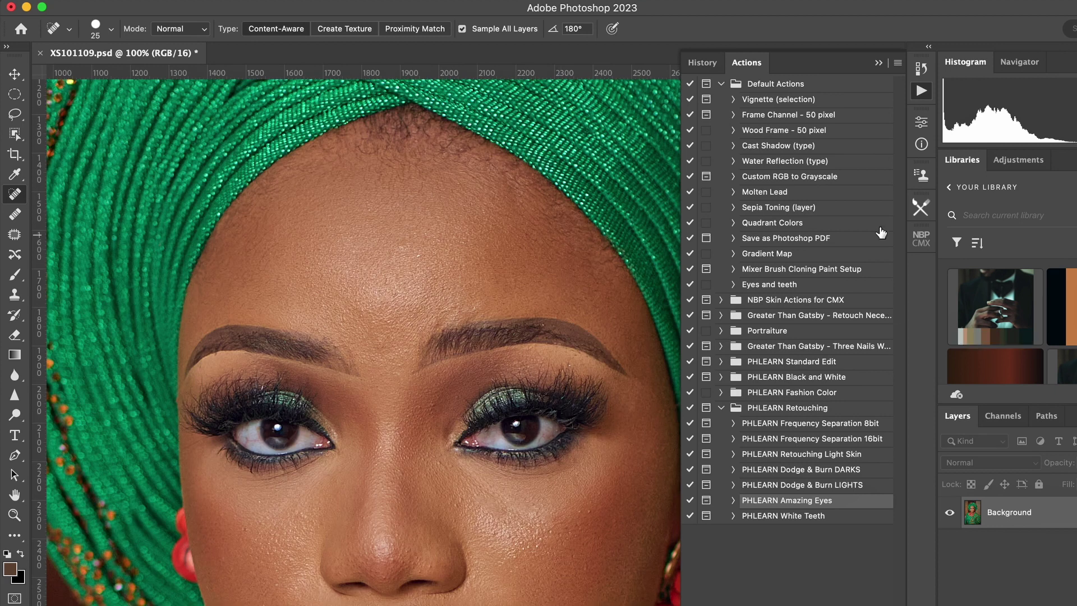
pyautogui.scroll(-3, 432, 336)
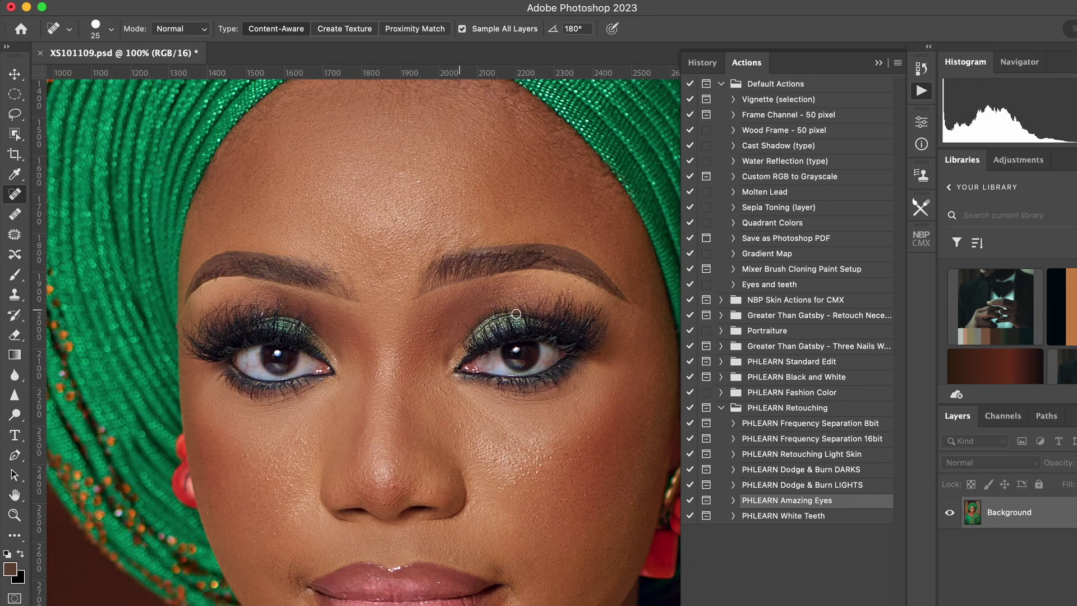
pyautogui.click(794, 285)
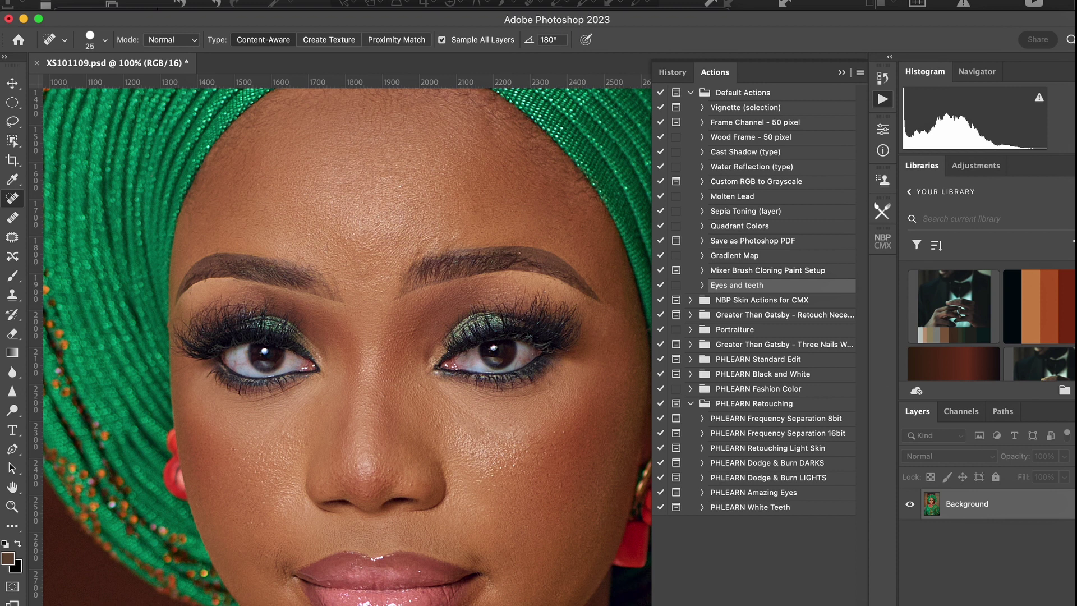
pyautogui.click(585, 307)
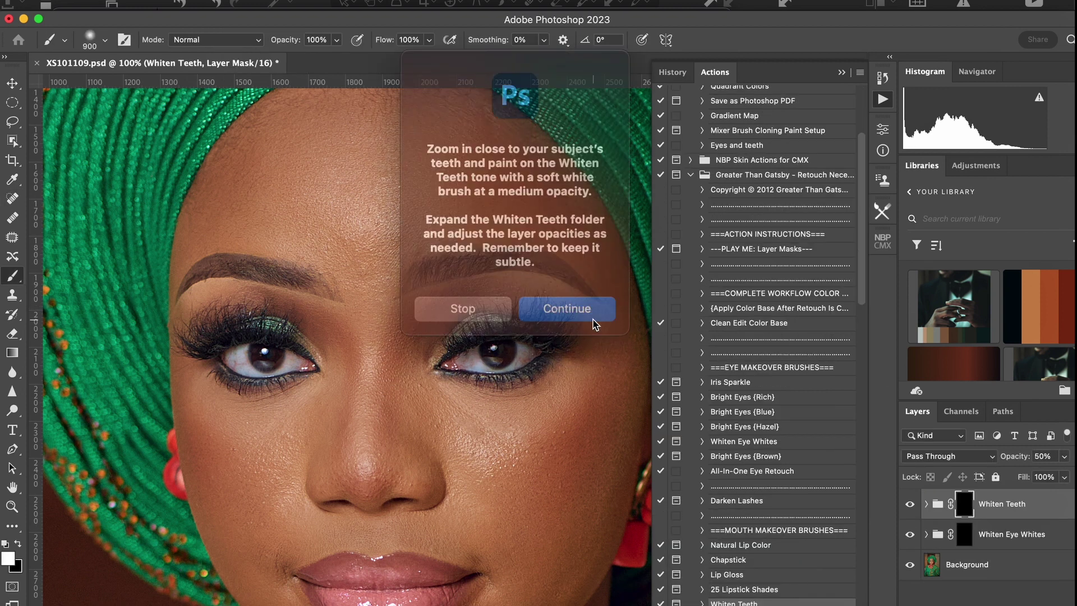
pyautogui.click(547, 301)
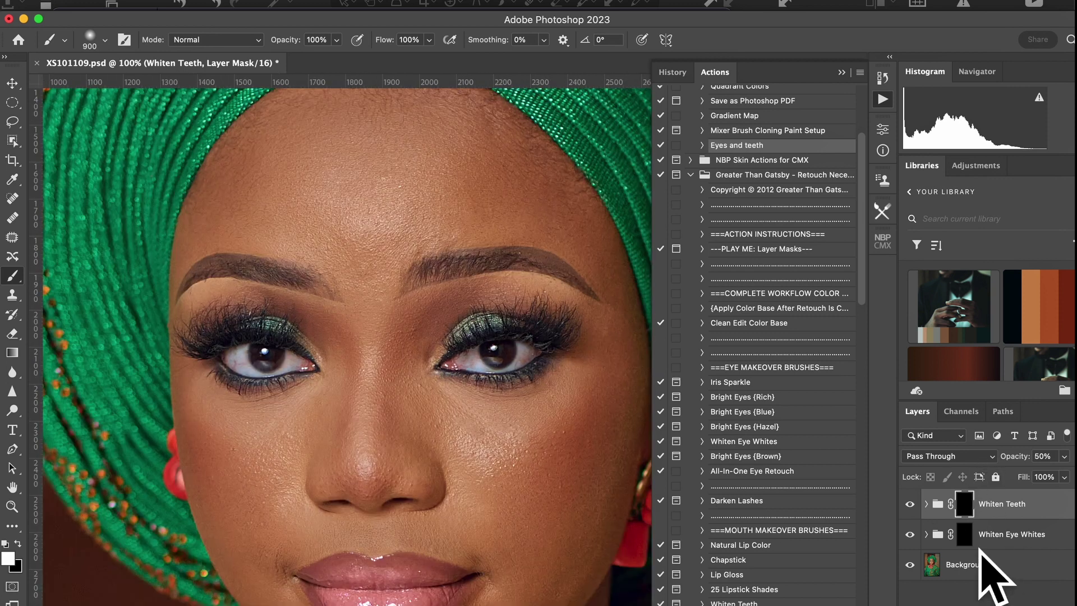
# Paint white over the eye whites of both eyes on the Whiten Eye Whites mask with a brush about 50 px in size
pyautogui.click(965, 535)
pyautogui.press('[')
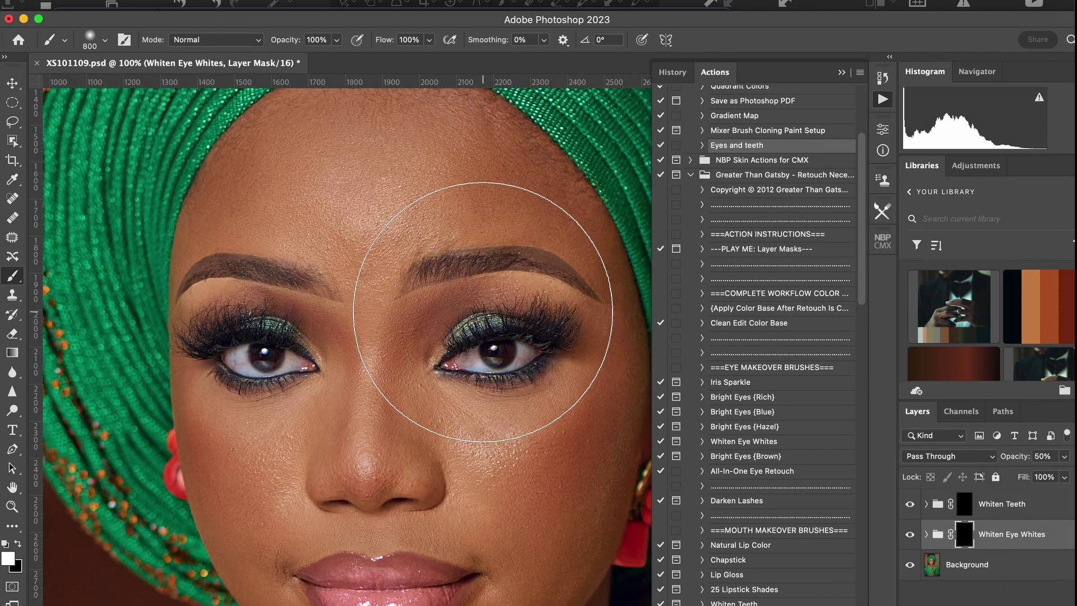
pyautogui.press('[')
pyautogui.press('[')
pyautogui.press('[')
pyautogui.press('[')
pyautogui.press('[')
pyautogui.press('[')
pyautogui.press('[')
pyautogui.press('[')
pyautogui.press('[')
pyautogui.press('[')
pyautogui.press('[')
pyautogui.press('[')
pyautogui.press('[')
pyautogui.press('[')
pyautogui.press('[')
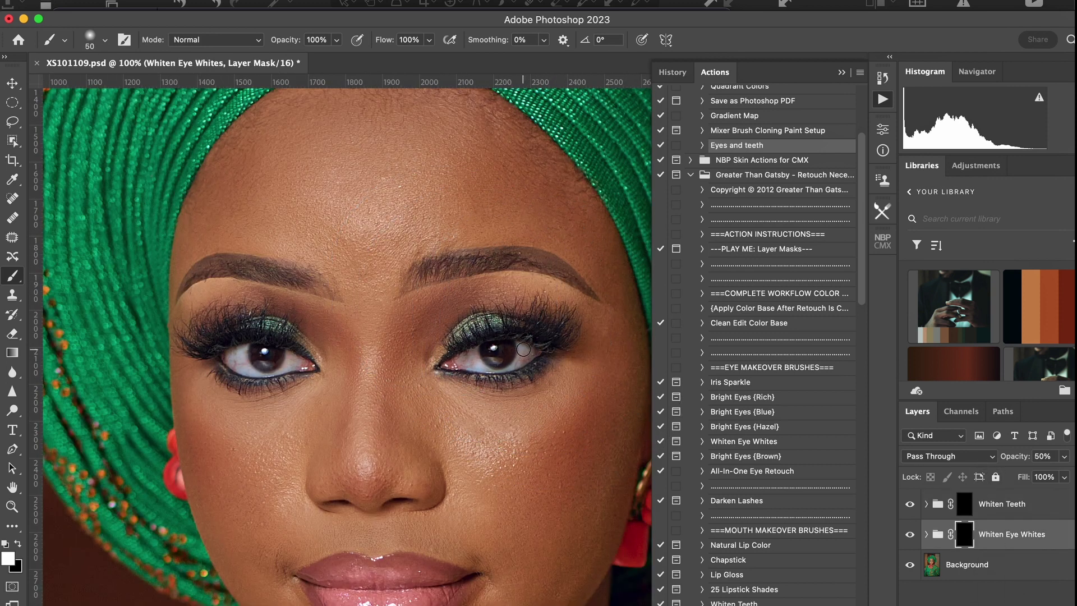
pyautogui.moveTo(527, 353); pyautogui.dragTo(457, 363)
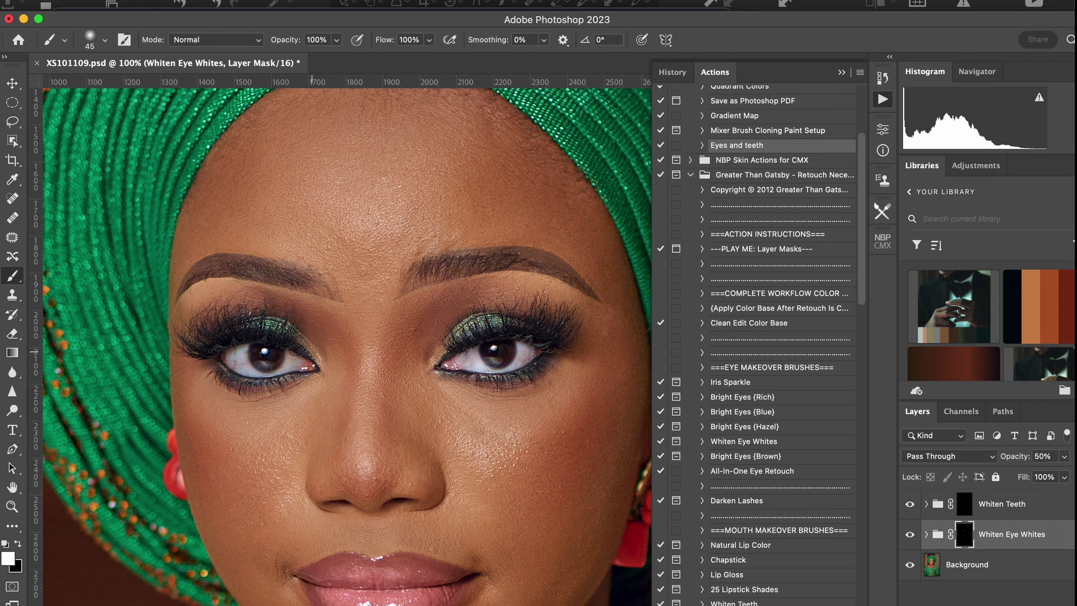
pyautogui.moveTo(293, 365); pyautogui.dragTo(232, 364)
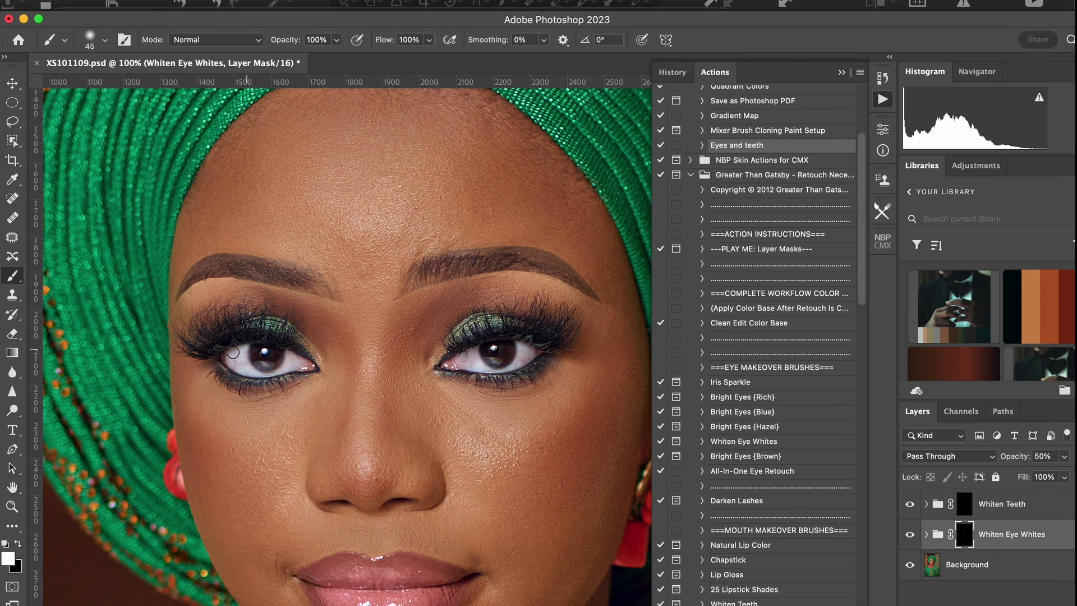
# Set the Whiten Eye Whites group's opacity to 55% while checking the whole portrait
pyautogui.press('super+minus')
pyautogui.press('super+minus')
pyautogui.press('super+minus')
pyautogui.press('super+minus')
pyautogui.press('super+minus')
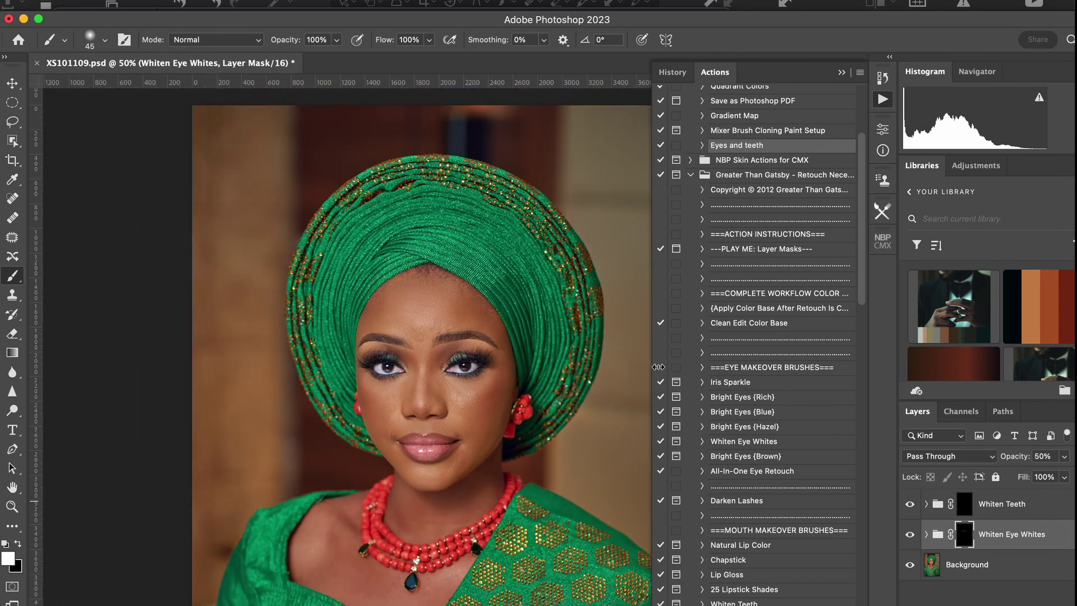
pyautogui.click(1044, 456)
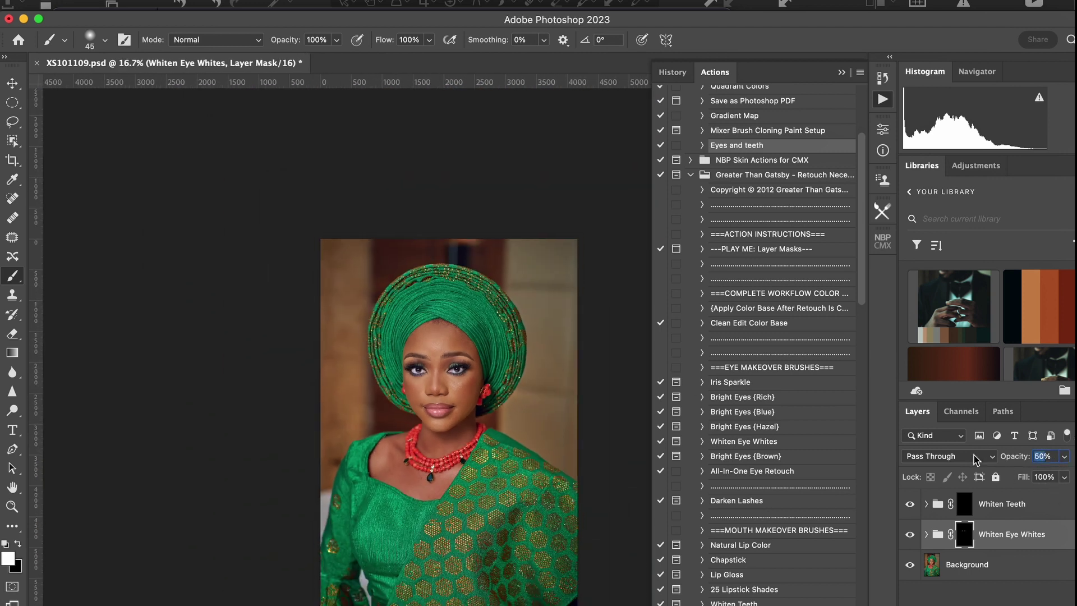
pyautogui.write('70')
pyautogui.press('BackSpace')
pyautogui.press('BackSpace')
pyautogui.press('super+minus')
pyautogui.press('super+plus')
pyautogui.press('super+plus')
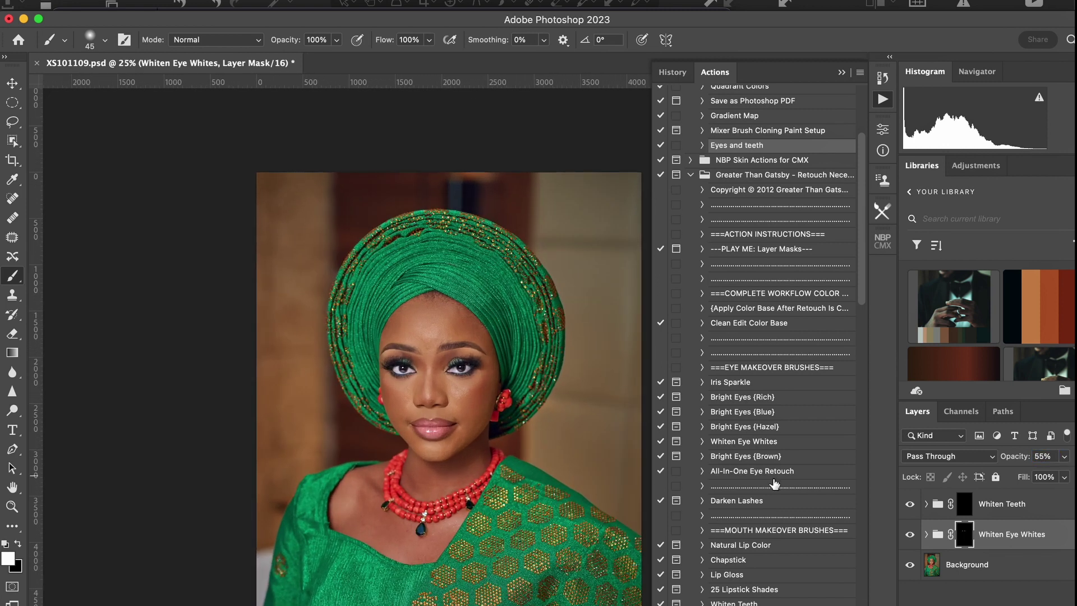
pyautogui.press('super+minus')
# Stamp all visible layers into a new layer above the Whiten Teeth group
pyautogui.click(1004, 571)
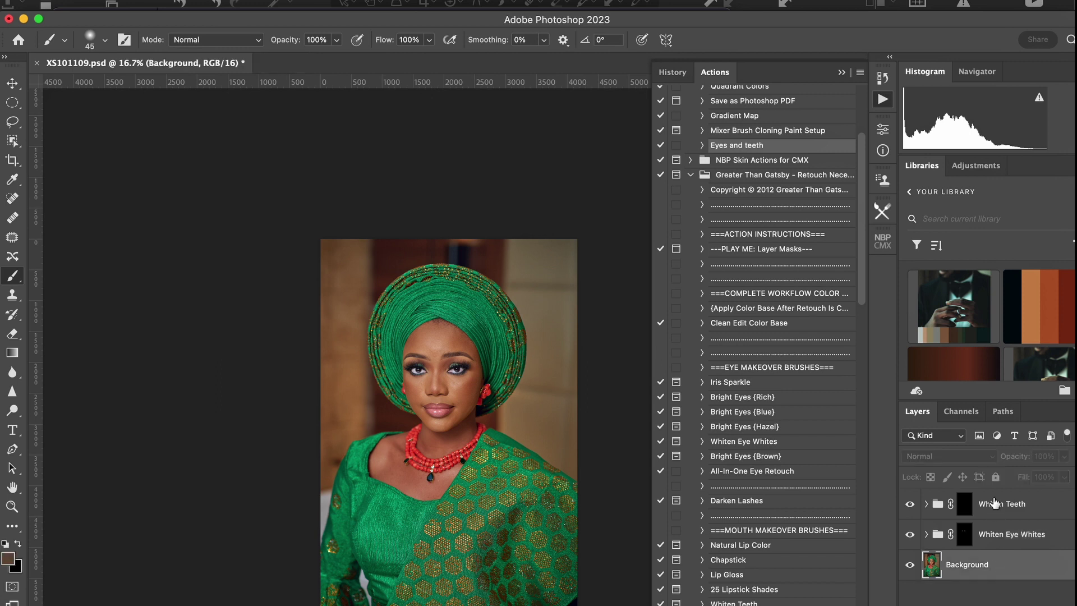
pyautogui.click(992, 506)
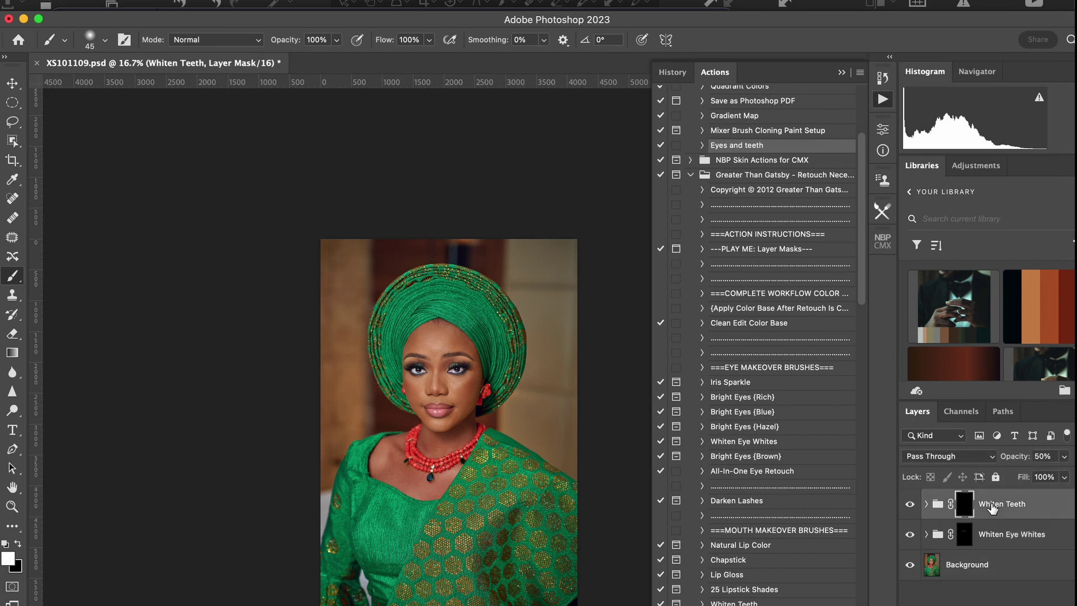
pyautogui.press('super+alt+shift+e')
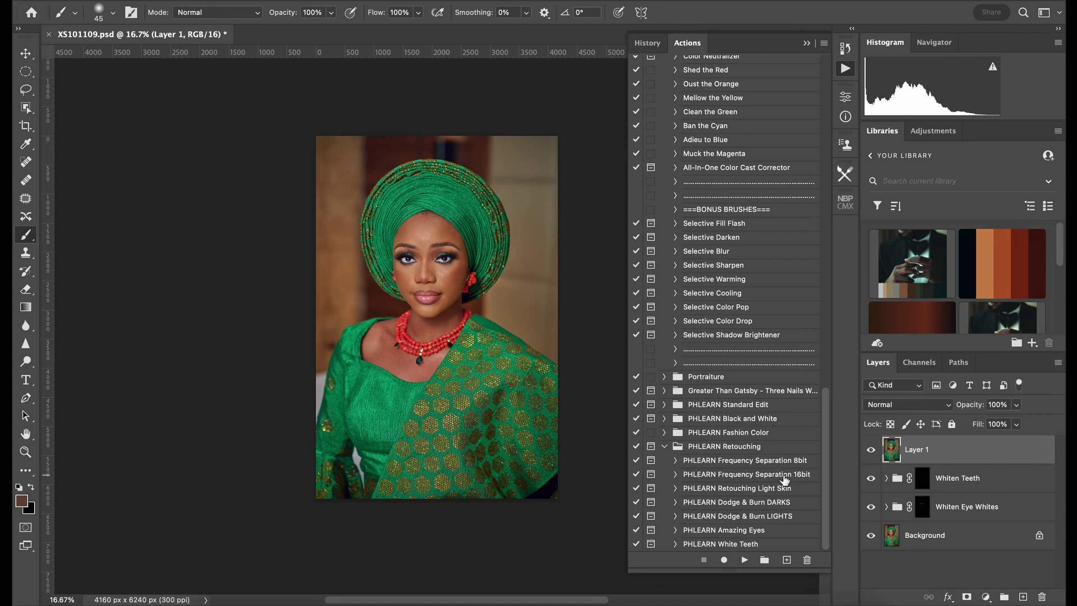
# Run the PHLEARN Frequency Separation 16bit action on the merged layer with a Gaussian Blur radius of 9 pixels
pyautogui.click(784, 478)
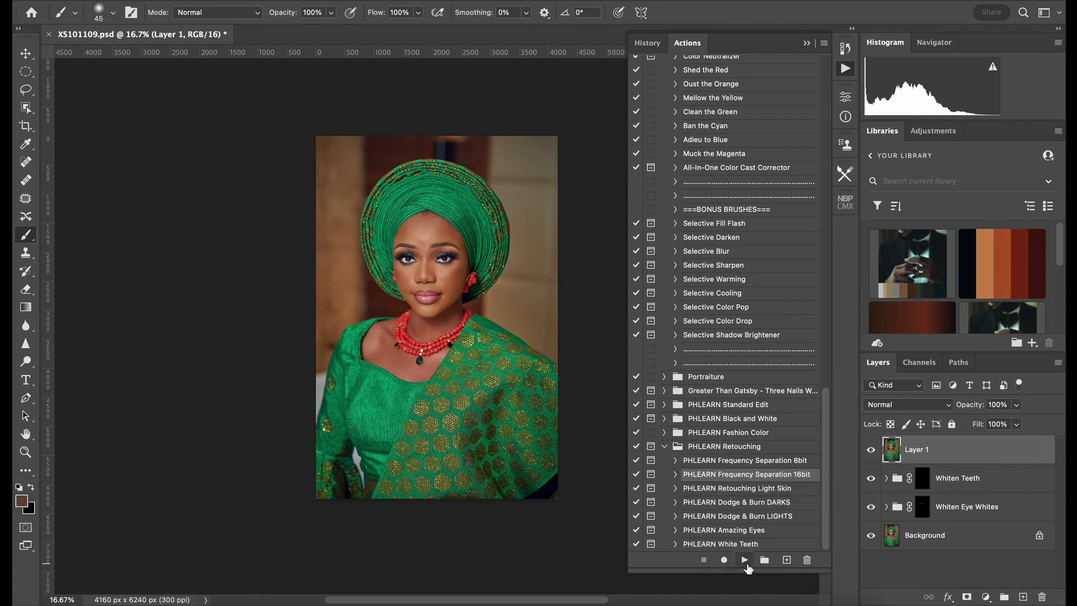
pyautogui.click(745, 560)
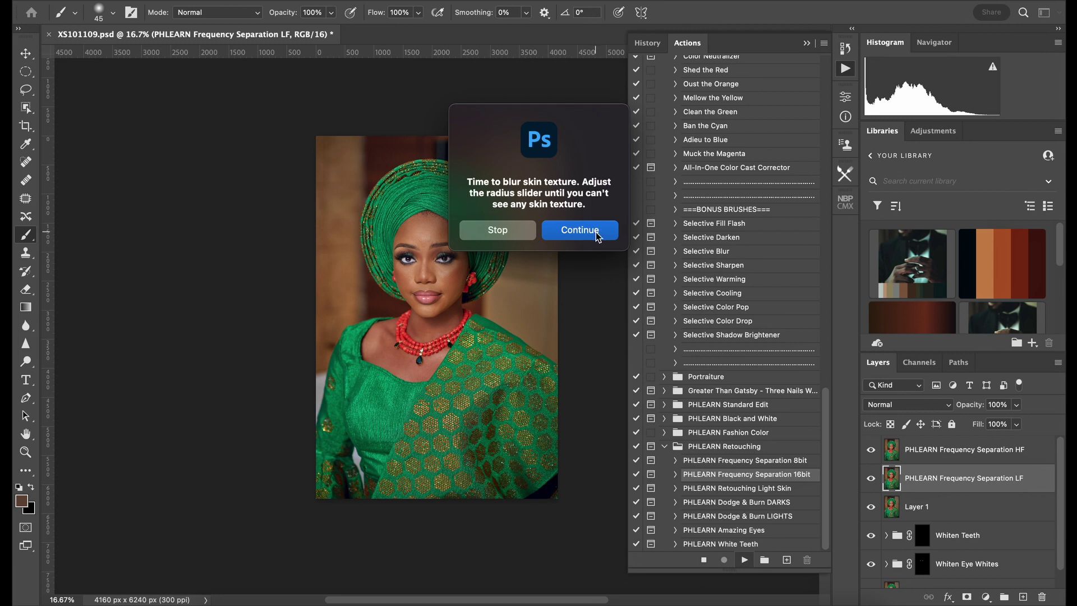
pyautogui.click(580, 230)
pyautogui.click(427, 251)
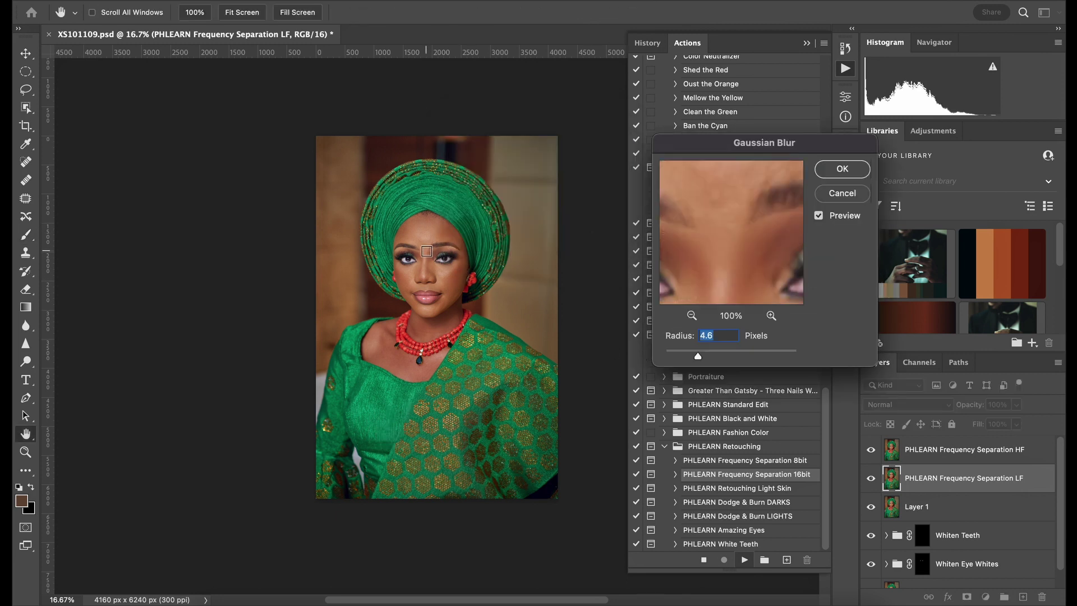
pyautogui.click(438, 272)
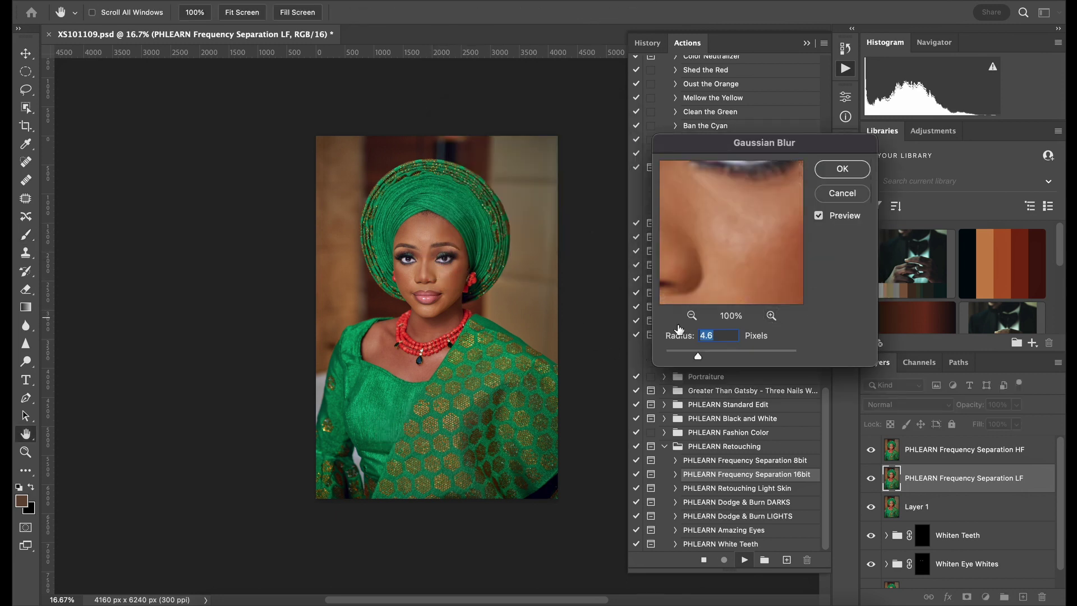
pyautogui.write('9')
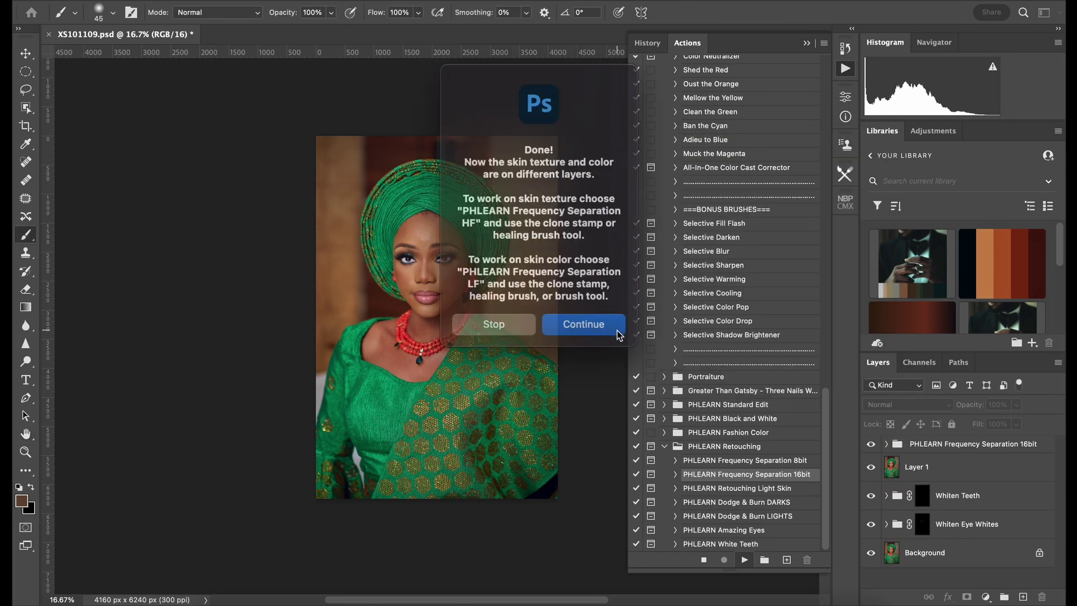
pyautogui.click(586, 314)
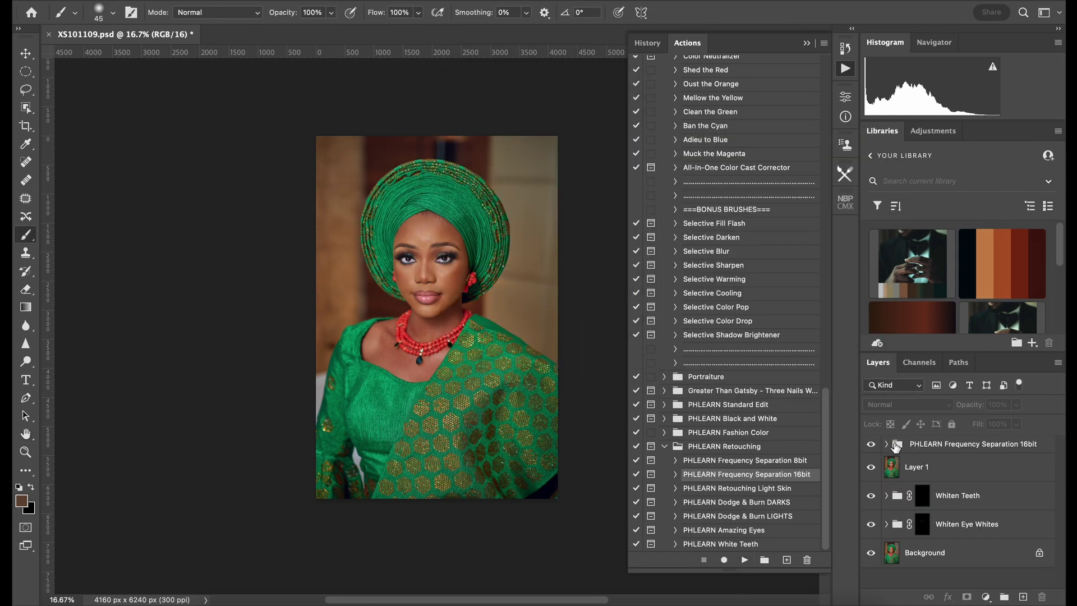
# On the PHLEARN Frequency Separation LF layer, lasso the forehead skin above the image-left eyebrow up to the headwrap
pyautogui.click(886, 446)
pyautogui.click(954, 497)
pyautogui.hotkey('ctrl', '=')
pyautogui.hotkey('ctrl', '=')
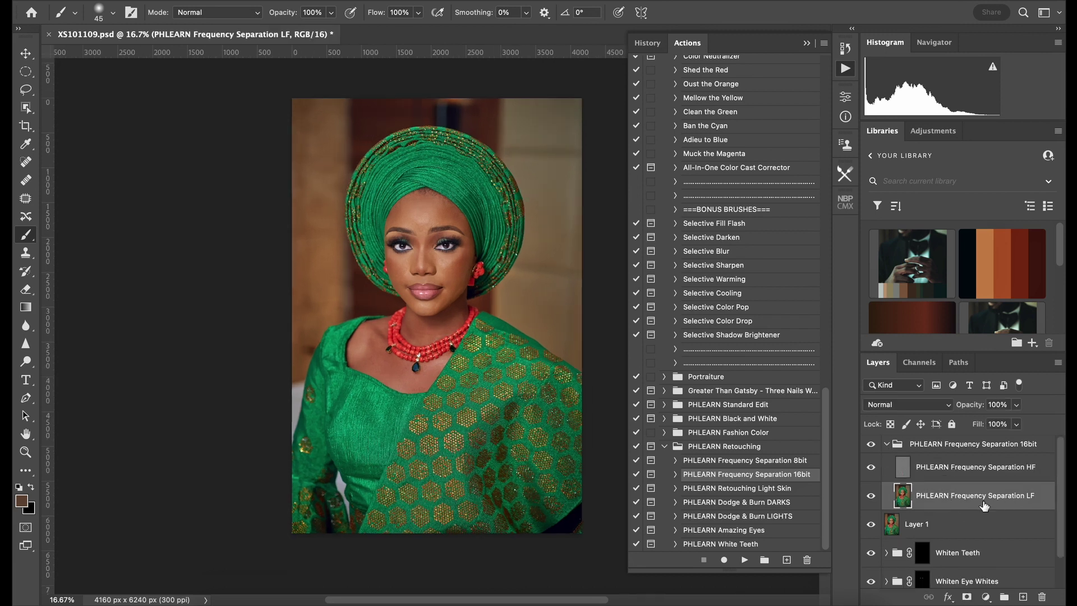
pyautogui.hotkey('ctrl', '=')
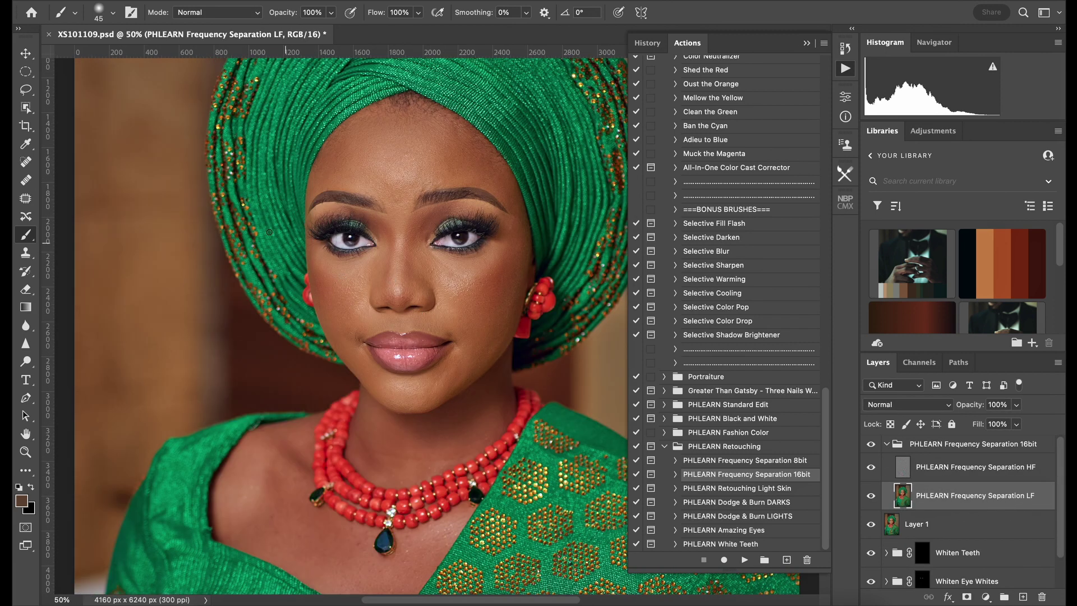
pyautogui.press('l')
pyautogui.scroll(2, 381, 209)
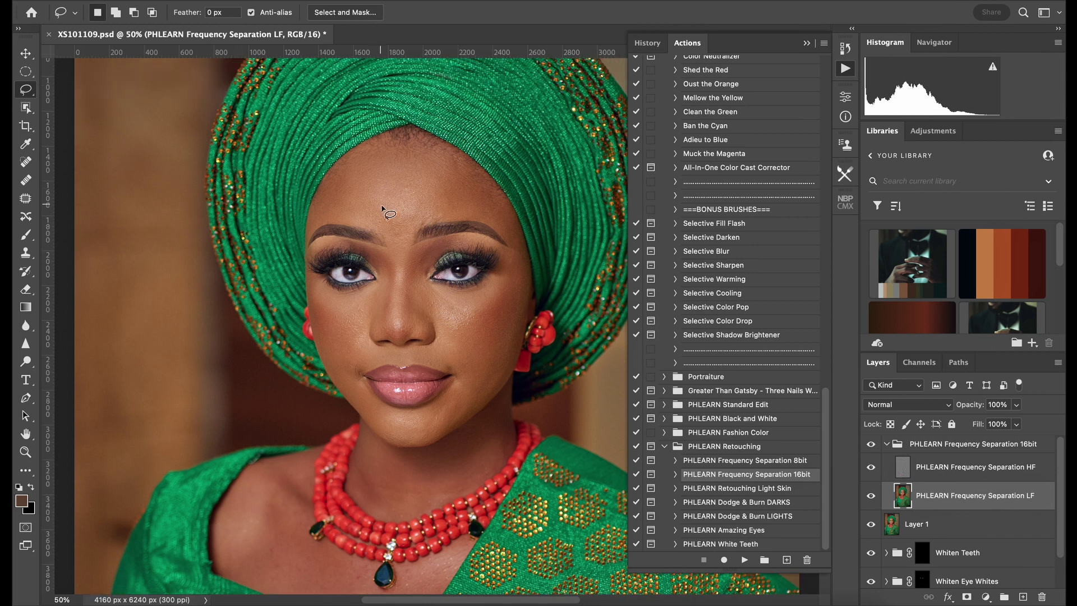
pyautogui.hotkey('ctrl', '=')
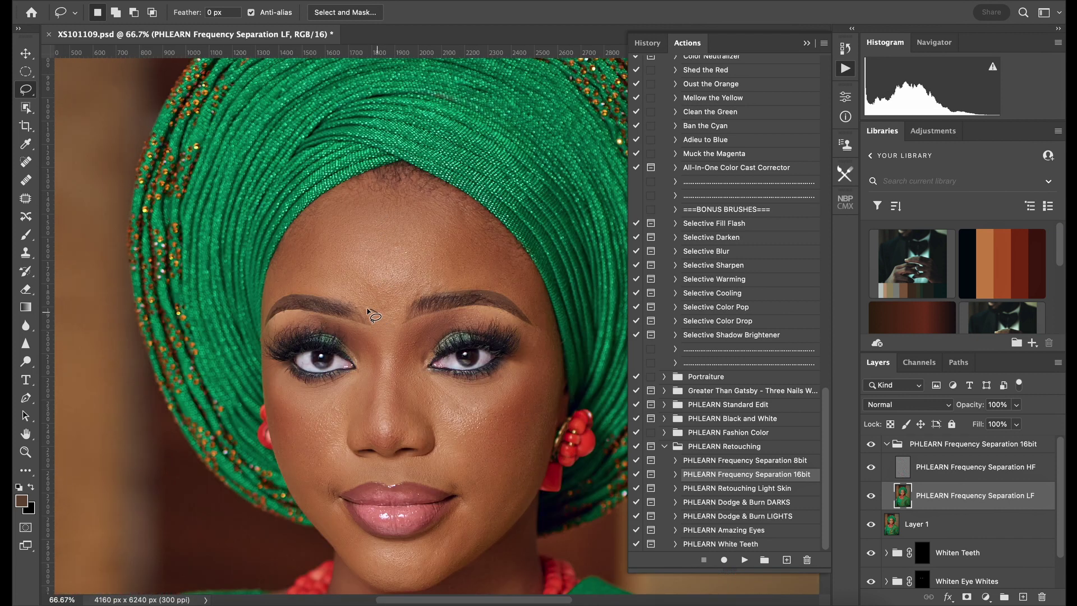
pyautogui.moveTo(376, 311)
pyautogui.mouseDown()
pyautogui.moveTo(305, 290)
pyautogui.moveTo(268, 306)
pyautogui.moveTo(269, 273)
pyautogui.moveTo(331, 194)
pyautogui.moveTo(388, 182)
pyautogui.moveTo(414, 245)
pyautogui.moveTo(389, 319)
pyautogui.mouseUp()
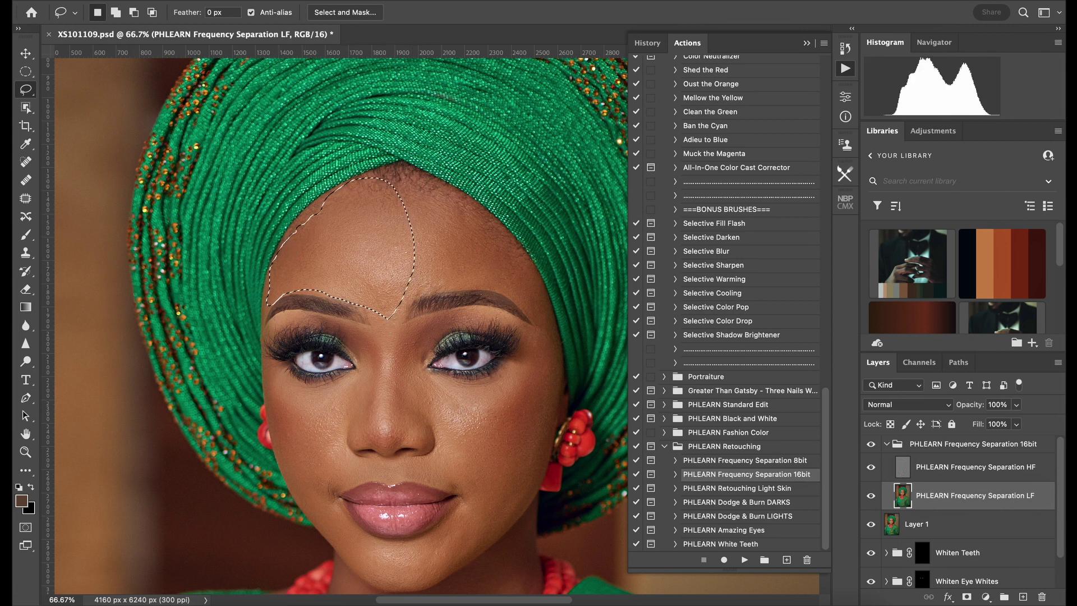
# Apply a Gaussian Blur with a radius of 10 pixels to the selected forehead skin
pyautogui.click(337, 1)
pyautogui.moveTo(413, 157)
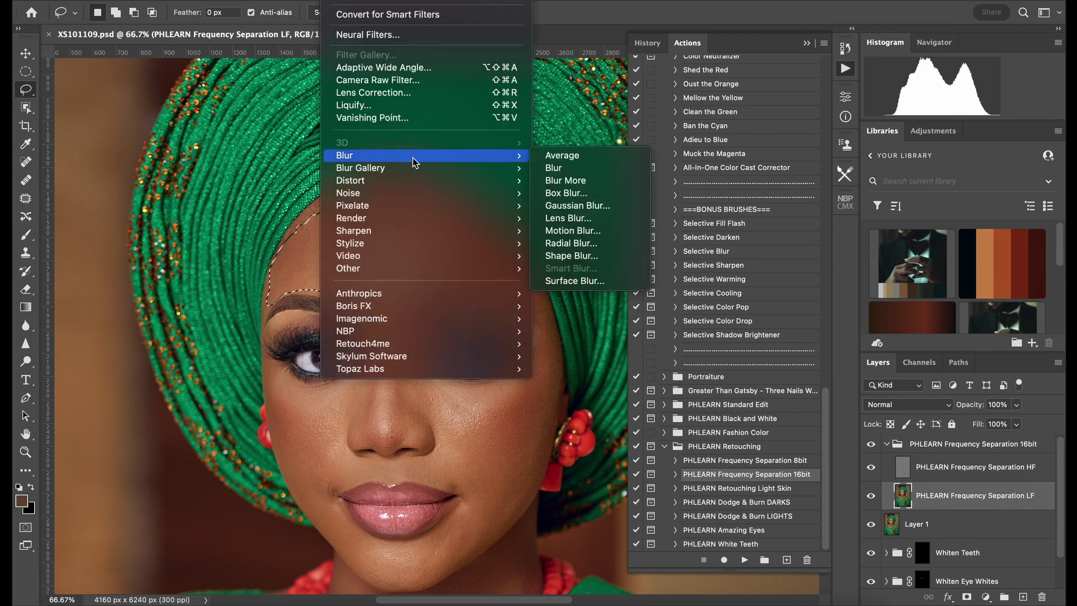
pyautogui.click(619, 210)
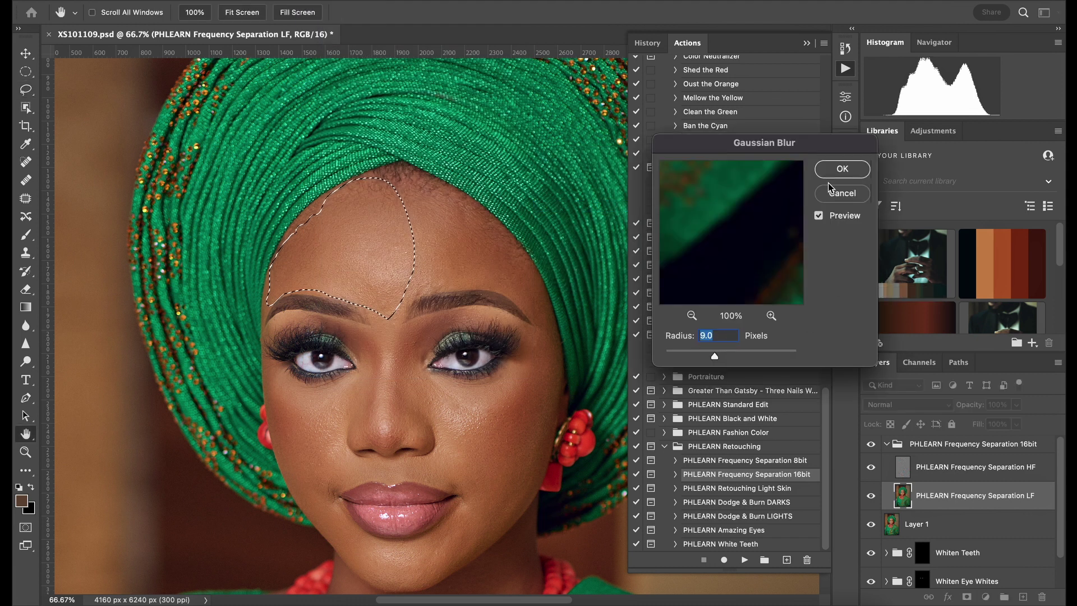
pyautogui.write('10')
pyautogui.press('Return')
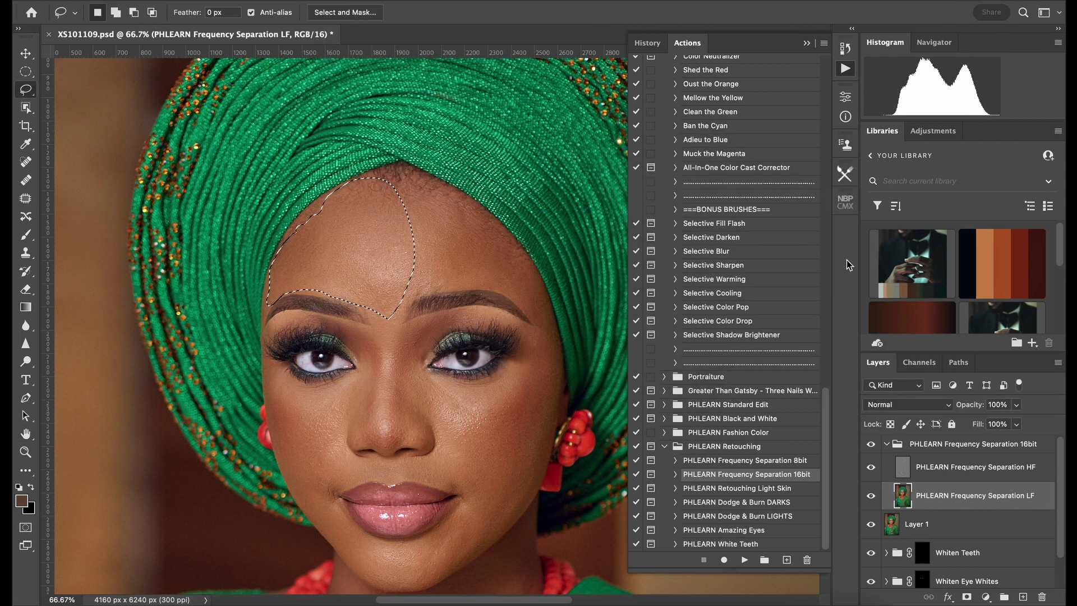
# Lasso the forehead skin above the image-right eyebrow and reapply the last Gaussian Blur to it
pyautogui.click(429, 300)
pyautogui.moveTo(447, 289)
pyautogui.mouseDown()
pyautogui.moveTo(390, 297)
pyautogui.moveTo(332, 225)
pyautogui.moveTo(375, 171)
pyautogui.moveTo(430, 181)
pyautogui.moveTo(497, 230)
pyautogui.moveTo(557, 331)
pyautogui.moveTo(448, 288)
pyautogui.mouseUp()
pyautogui.click(331, 0)
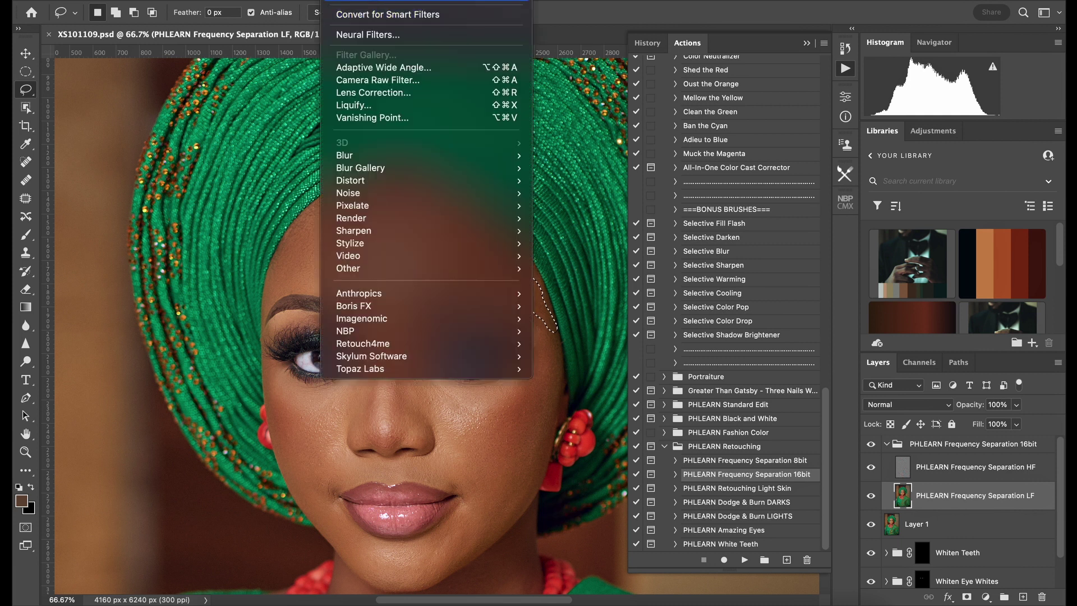
pyautogui.click(368, 0)
# Lasso the image-right cheek from under the eye to beside the chin and reapply the last Gaussian Blur
pyautogui.scroll(-1, 383, 286)
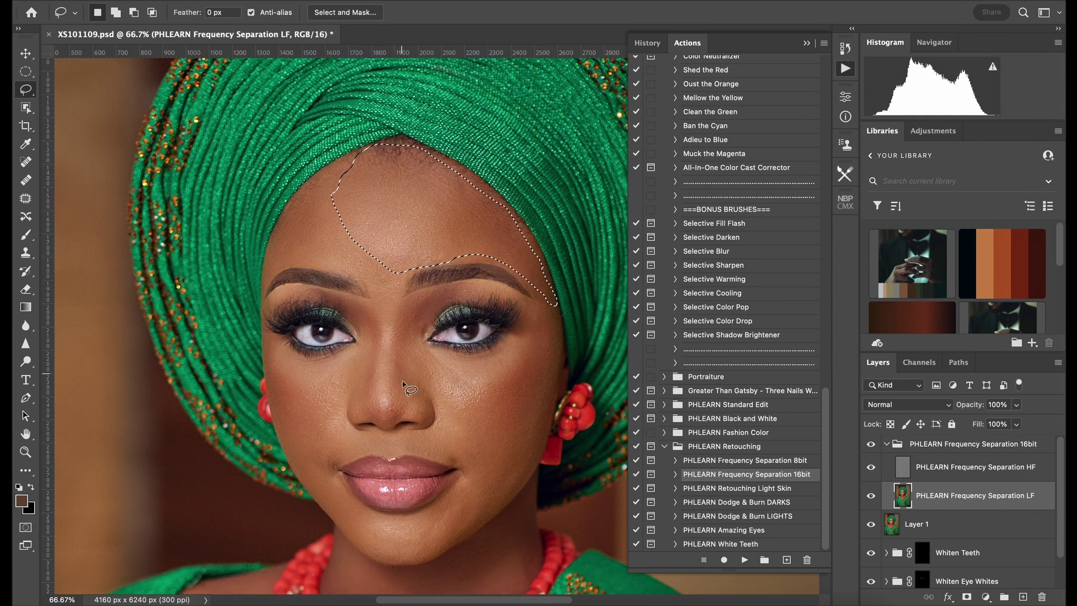
pyautogui.moveTo(415, 436)
pyautogui.mouseDown()
pyautogui.moveTo(435, 431)
pyautogui.moveTo(406, 345)
pyautogui.moveTo(462, 359)
pyautogui.moveTo(515, 347)
pyautogui.moveTo(523, 308)
pyautogui.moveTo(548, 318)
pyautogui.moveTo(555, 376)
pyautogui.moveTo(541, 443)
pyautogui.moveTo(488, 519)
pyautogui.moveTo(447, 547)
pyautogui.moveTo(438, 525)
pyautogui.moveTo(471, 473)
pyautogui.moveTo(414, 448)
pyautogui.moveTo(434, 427)
pyautogui.mouseUp()
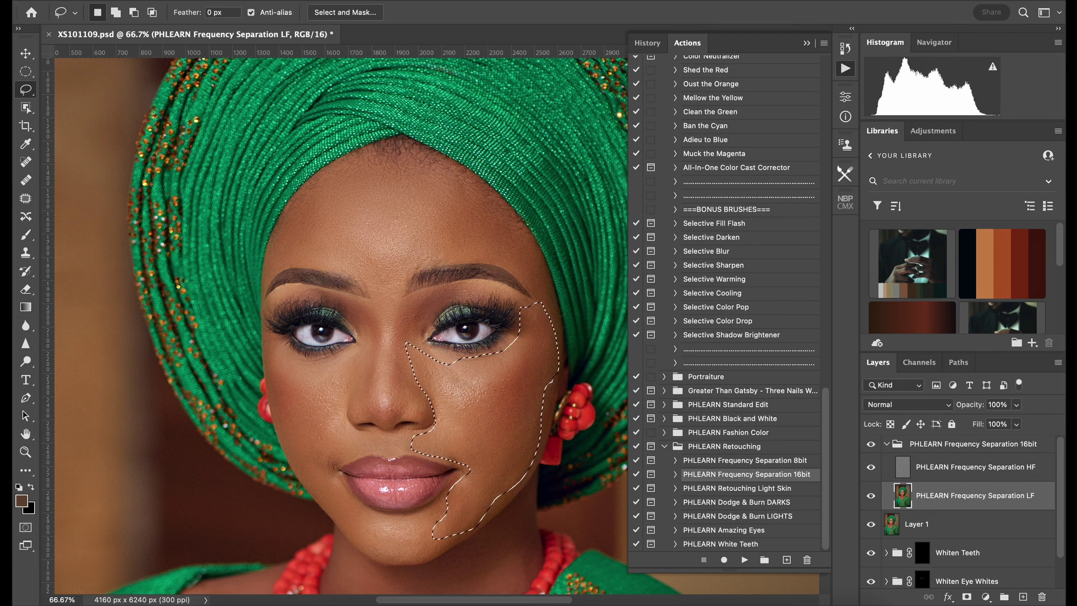
pyautogui.click(374, 3)
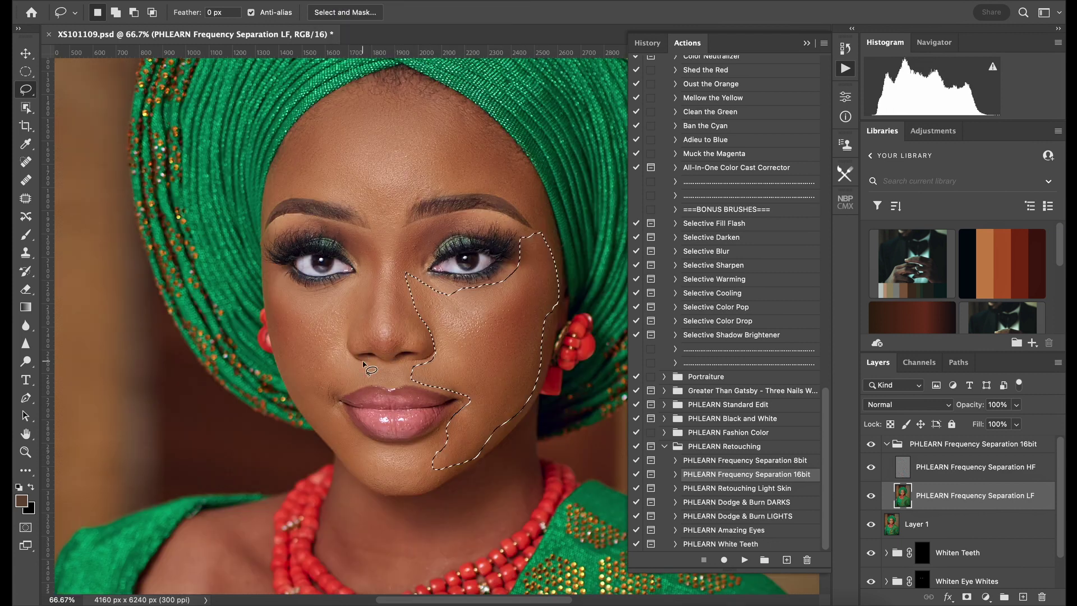
# Lasso the image-left cheek, upper lip area and chin around the mouth, and reapply the last Gaussian Blur
pyautogui.moveTo(396, 366)
pyautogui.mouseDown()
pyautogui.moveTo(343, 360)
pyautogui.moveTo(358, 285)
pyautogui.moveTo(306, 291)
pyautogui.moveTo(275, 277)
pyautogui.moveTo(271, 308)
pyautogui.moveTo(312, 420)
pyautogui.moveTo(330, 440)
pyautogui.moveTo(429, 488)
pyautogui.moveTo(447, 453)
pyautogui.moveTo(373, 440)
pyautogui.moveTo(331, 408)
pyautogui.moveTo(339, 391)
pyautogui.moveTo(395, 370)
pyautogui.mouseUp()
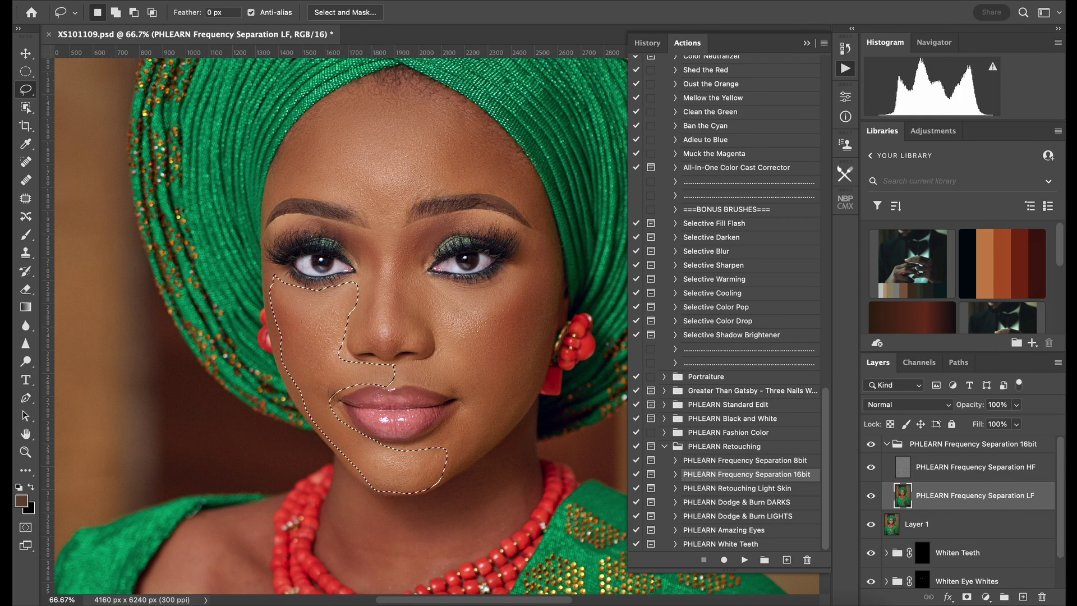
pyautogui.click(349, 2)
pyautogui.click(349, 1)
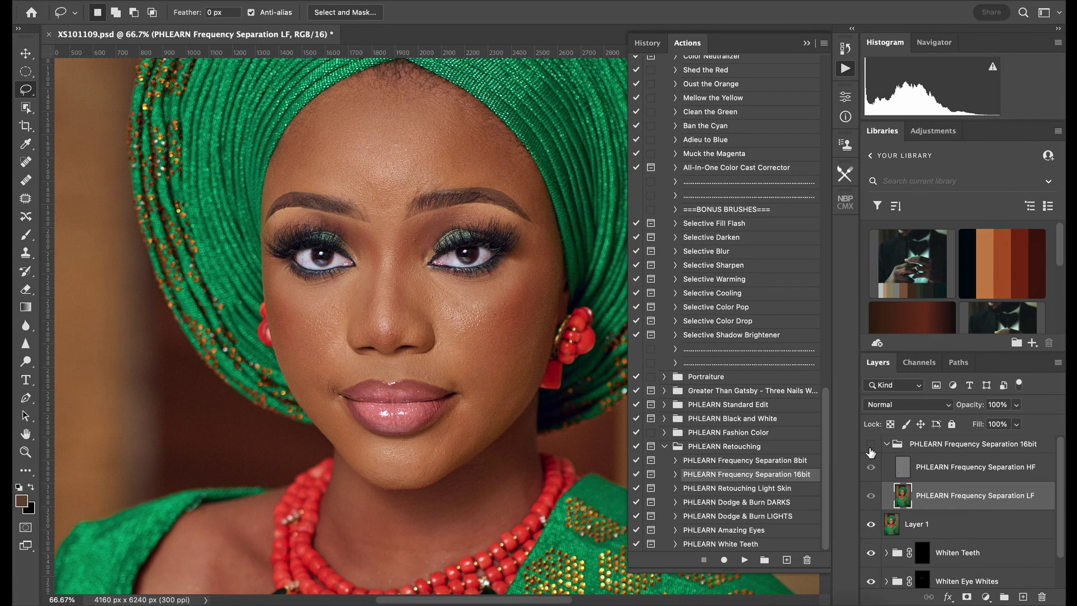
# On the PHLEARN Frequency Separation HF layer, clone clean skin texture under the image-right eye and beside the nose bridge
pyautogui.click(1017, 484)
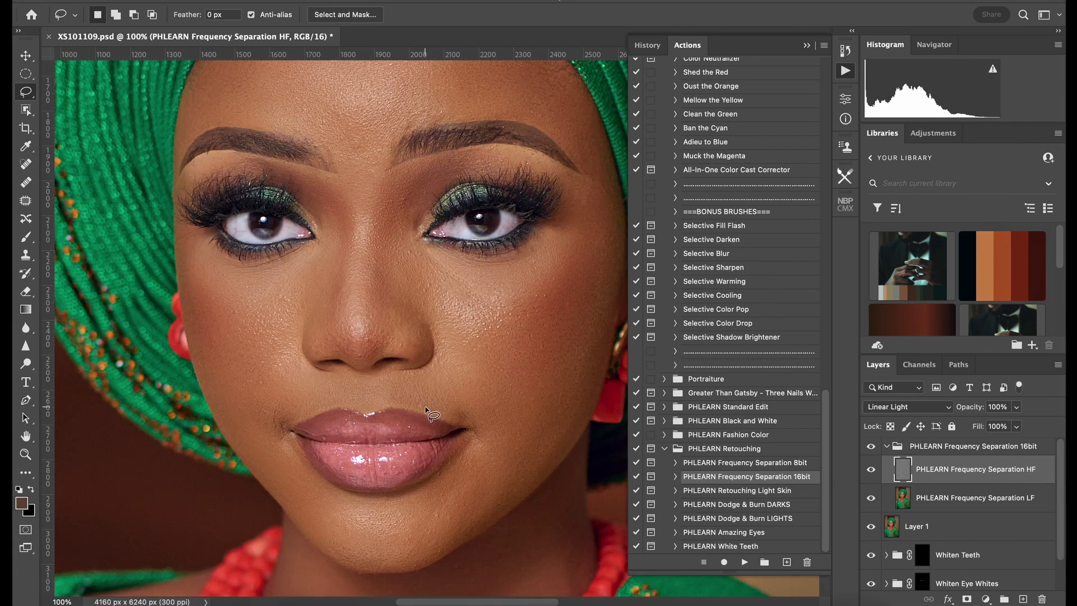
pyautogui.press('s')
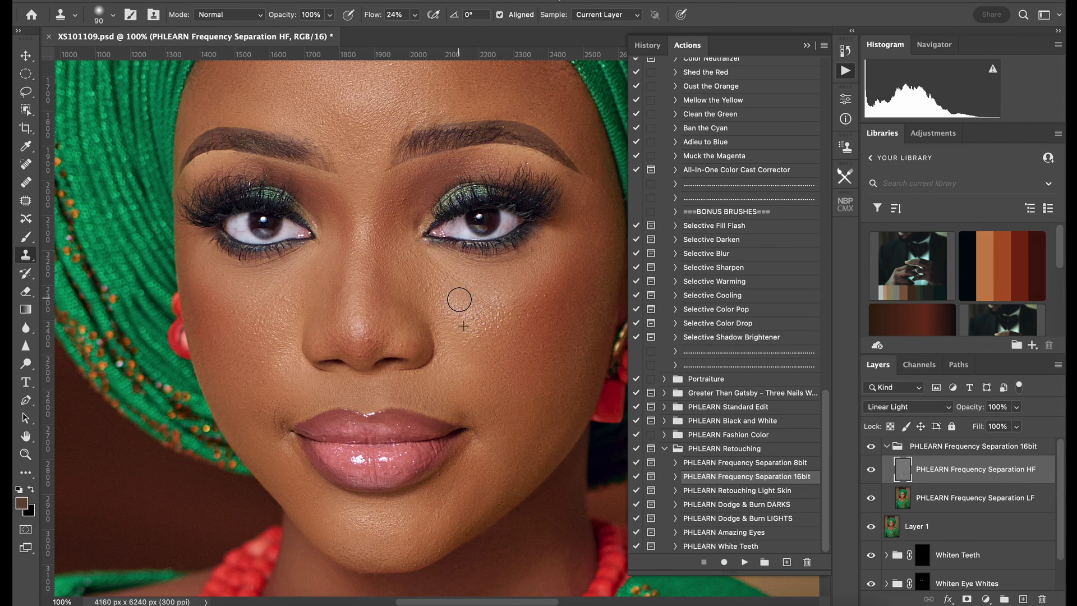
pyautogui.keyDown('alt'); pyautogui.click(509, 305); pyautogui.keyUp('alt')
pyautogui.moveTo(487, 309)
pyautogui.mouseDown()
pyautogui.moveTo(471, 312)
pyautogui.moveTo(443, 287)
pyautogui.moveTo(411, 236)
pyautogui.mouseUp()
pyautogui.keyDown('alt'); pyautogui.click(467, 306); pyautogui.keyUp('alt')
pyautogui.keyDown('alt'); pyautogui.click(450, 302); pyautogui.keyUp('alt')
pyautogui.keyDown('alt'); pyautogui.click(426, 266); pyautogui.keyUp('alt')
pyautogui.click(413, 245)
# Clone smoother skin texture beside the image-right nostril and across the image-right cheek
pyautogui.keyDown('alt'); pyautogui.click(404, 267); pyautogui.keyUp('alt')
pyautogui.keyDown('alt'); pyautogui.click(483, 351); pyautogui.keyUp('alt')
pyautogui.click(447, 354)
pyautogui.keyDown('alt'); pyautogui.click(496, 337); pyautogui.keyUp('alt')
pyautogui.click(500, 326)
# Clone clean skin texture over the areas beside both mouth corners and below the lips
pyautogui.keyDown('alt'); pyautogui.click(492, 423); pyautogui.keyUp('alt')
pyautogui.moveTo(469, 415); pyautogui.dragTo(485, 429)
pyautogui.keyDown('alt'); pyautogui.click(260, 403); pyautogui.keyUp('alt')
pyautogui.moveTo(275, 406)
pyautogui.mouseDown()
pyautogui.moveTo(282, 457)
pyautogui.moveTo(280, 436)
pyautogui.mouseUp()
pyautogui.keyDown('alt'); pyautogui.click(263, 395); pyautogui.keyUp('alt')
pyautogui.click(283, 401)
pyautogui.keyDown('alt'); pyautogui.click(260, 402); pyautogui.keyUp('alt')
pyautogui.keyDown('alt'); pyautogui.click(284, 482); pyautogui.keyUp('alt')
pyautogui.keyDown('alt'); pyautogui.click(449, 506); pyautogui.keyUp('alt')
pyautogui.click(431, 518)
# Enlarge the Clone Stamp brush to 150 px and clone skin texture over the image-right cheek
pyautogui.scroll(2, 252, 337)
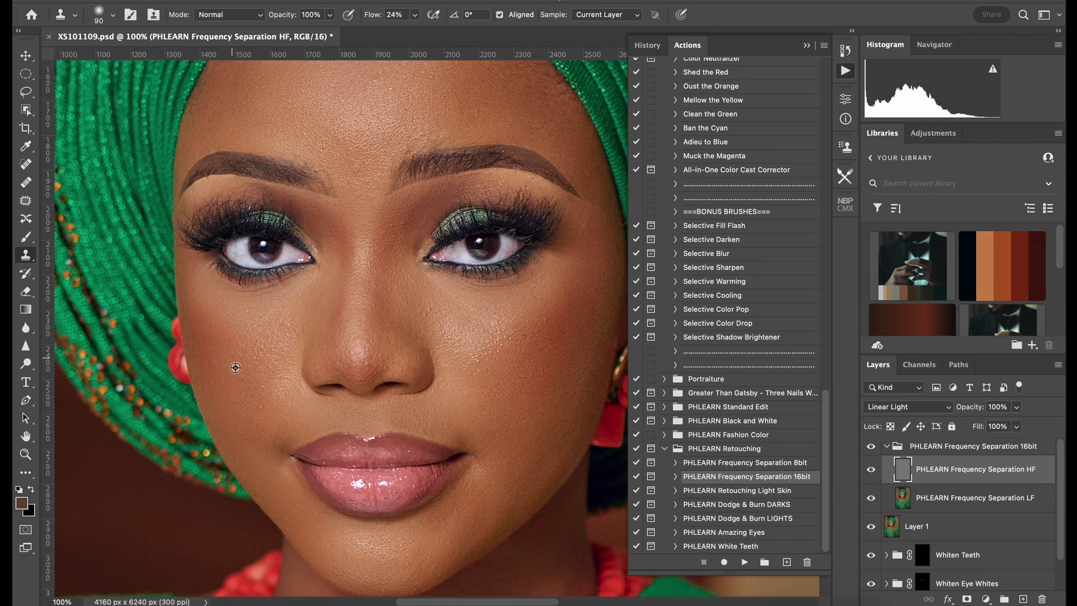
pyautogui.keyDown('alt'); pyautogui.click(277, 335); pyautogui.keyUp('alt')
pyautogui.scroll(2, 361, 185)
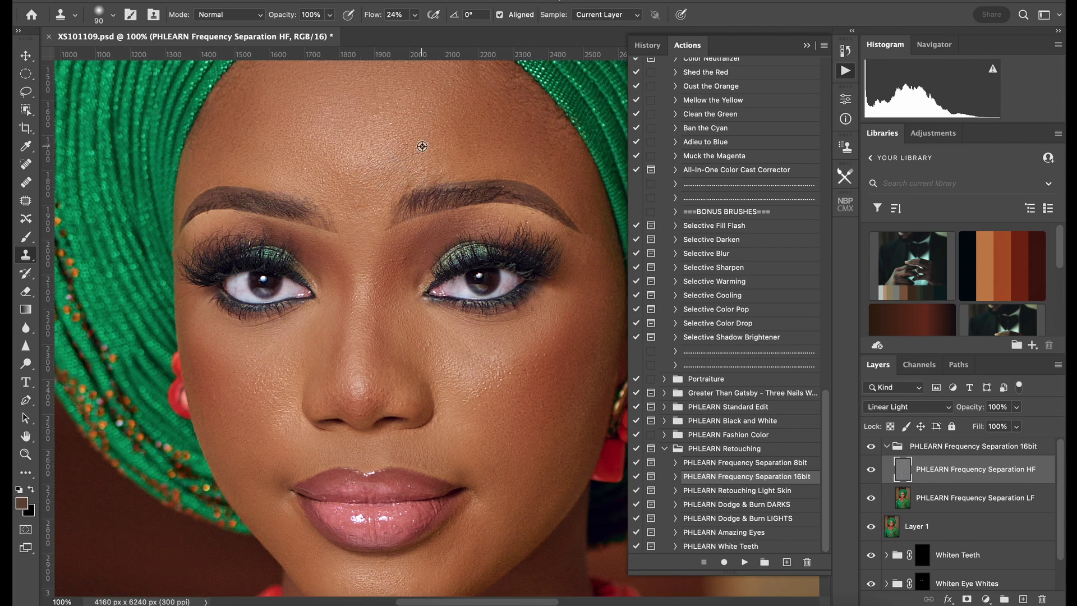
pyautogui.scroll(1, 561, 363)
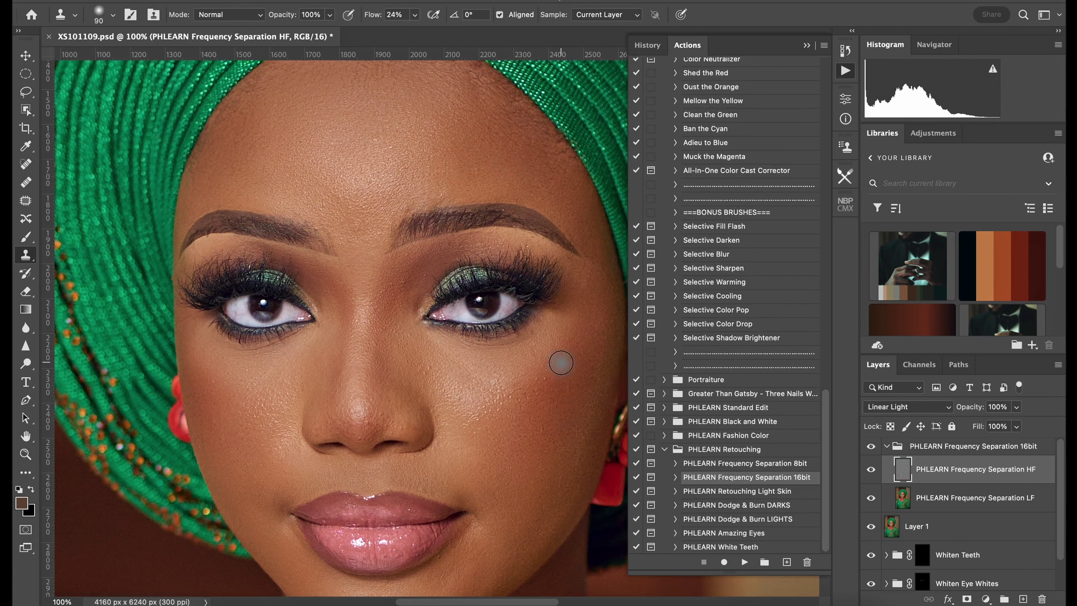
pyautogui.hotkey('ctrl', '-')
pyautogui.hotkey('ctrl', '-')
pyautogui.hotkey('ctrl', '-')
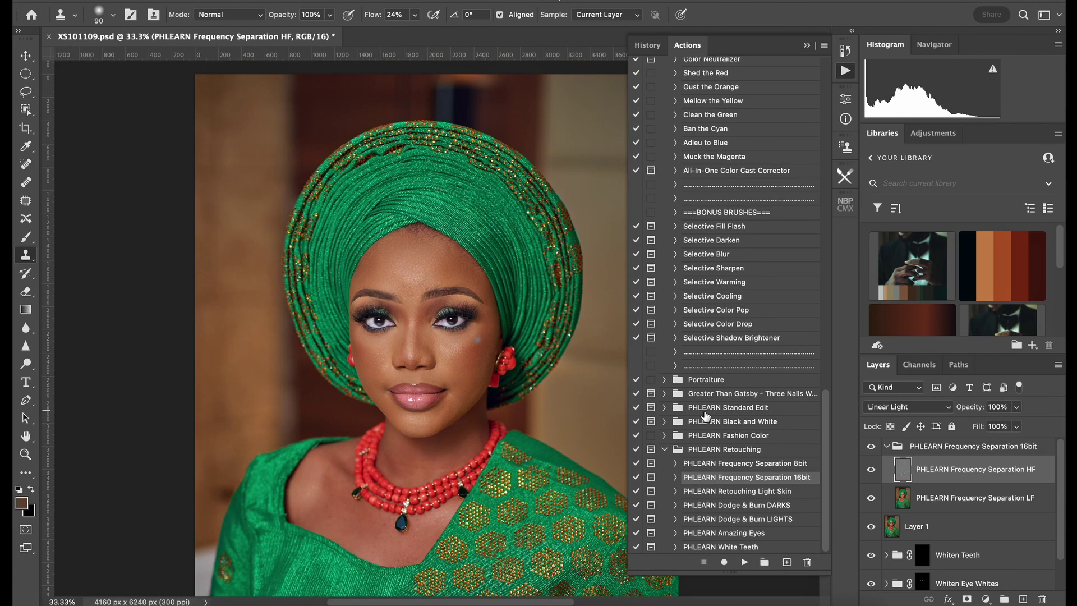
pyautogui.hotkey('ctrl', '+')
pyautogui.hotkey('ctrl', '+')
pyautogui.press(']')
pyautogui.press(']')
pyautogui.press(']')
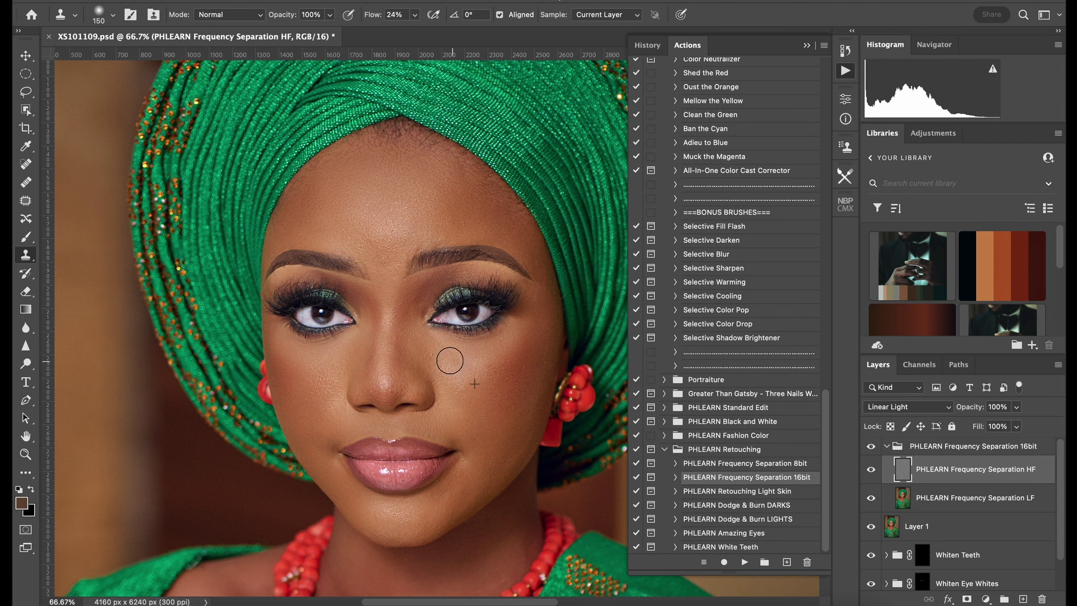
pyautogui.keyDown('alt'); pyautogui.click(473, 401); pyautogui.keyUp('alt')
pyautogui.moveTo(483, 386); pyautogui.dragTo(460, 392)
# Compare the portrait with and without the PHLEARN Frequency Separation 16bit group at several magnifications
pyautogui.hotkey('ctrl', '-')
pyautogui.press('super+minus')
pyautogui.press('super+minus')
pyautogui.press('super+plus')
pyautogui.press('super+plus')
pyautogui.press('super+plus')
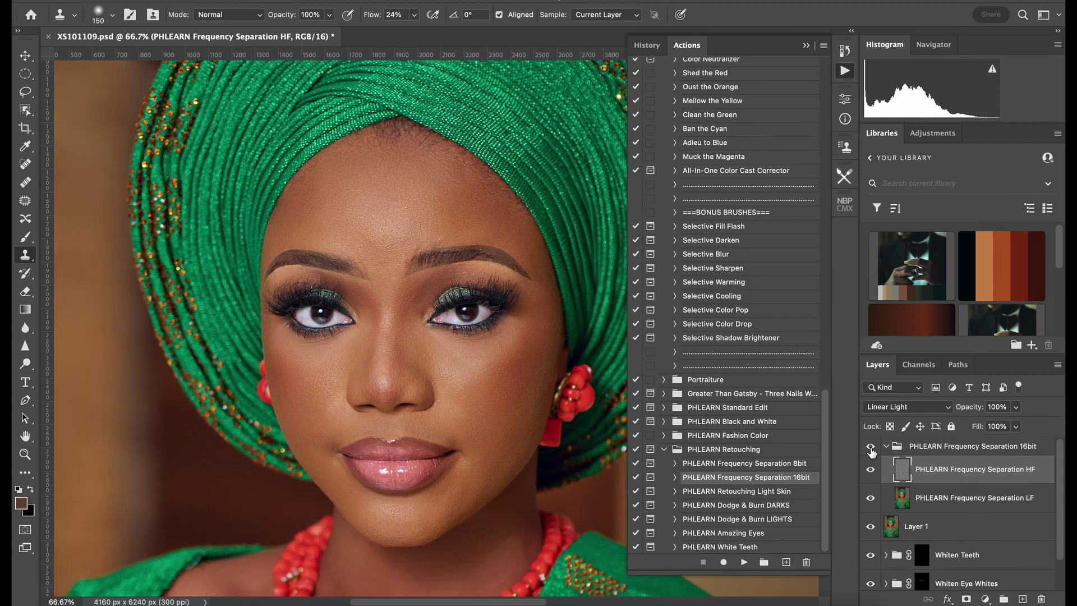
pyautogui.hotkey('ctrl', '-')
pyautogui.hotkey('ctrl', '-')
pyautogui.hotkey('ctrl', '-')
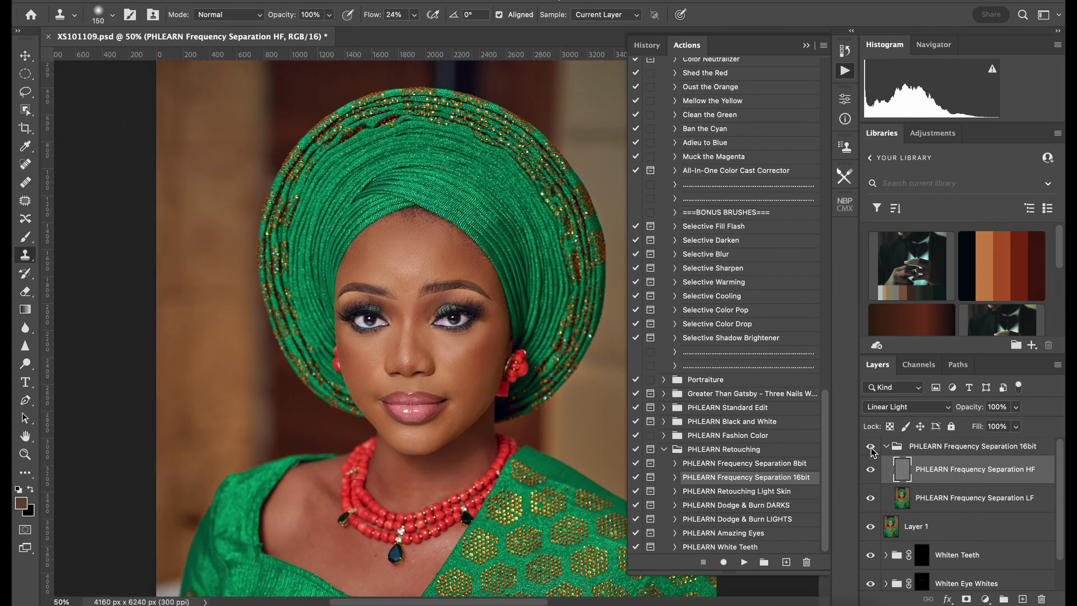
pyautogui.click(871, 447)
pyautogui.hotkey('ctrl', '+')
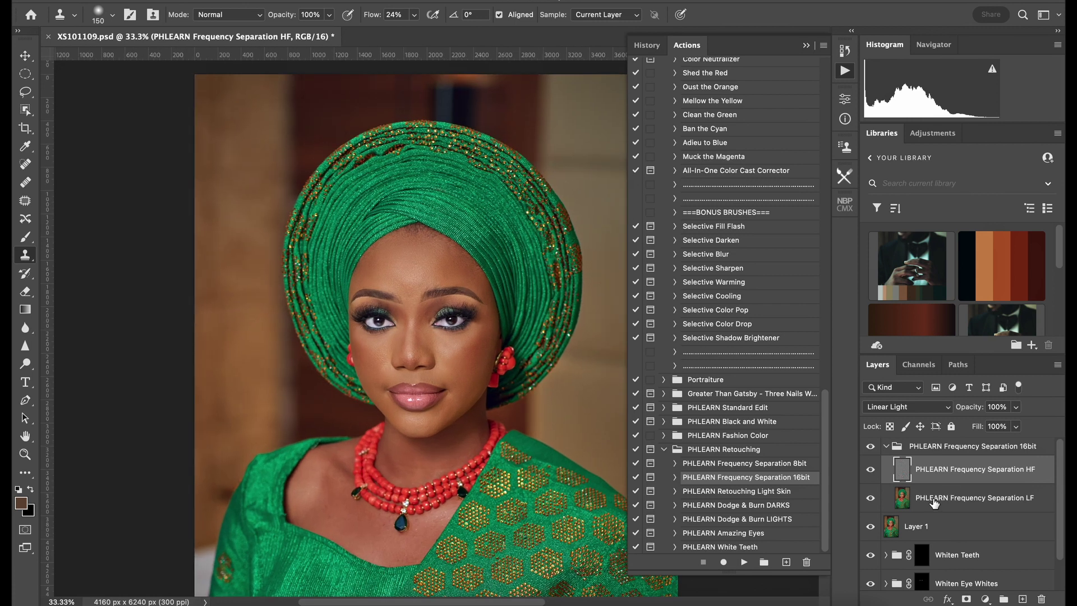
# On the PHLEARN Frequency Separation LF layer, lasso the neck skin between the jawline and the necklace
pyautogui.click(942, 497)
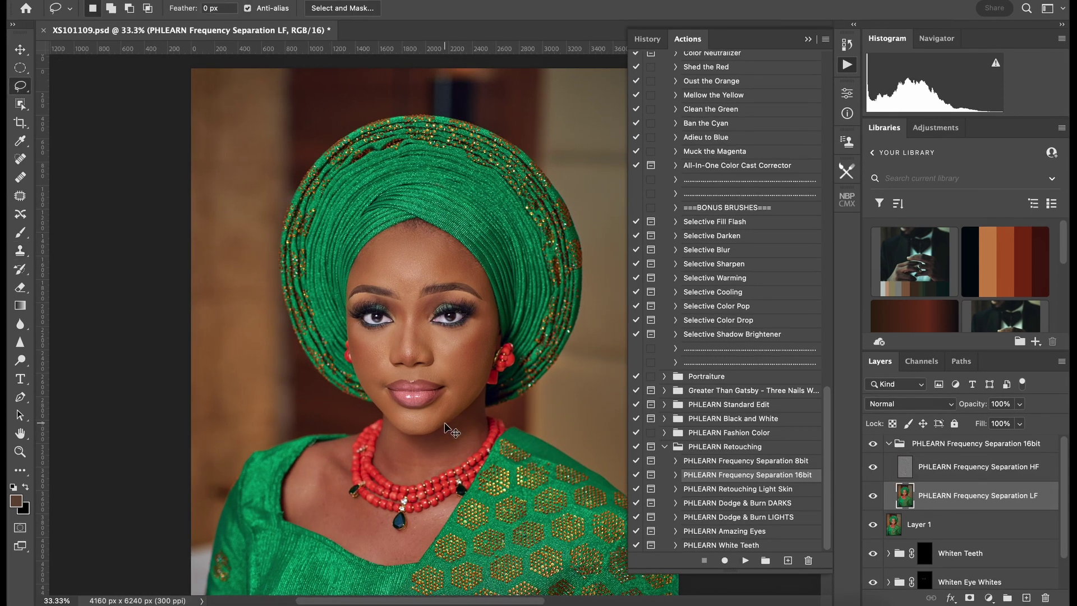
pyautogui.press('super+plus')
pyautogui.moveTo(444, 423); pyautogui.dragTo(441, 236)
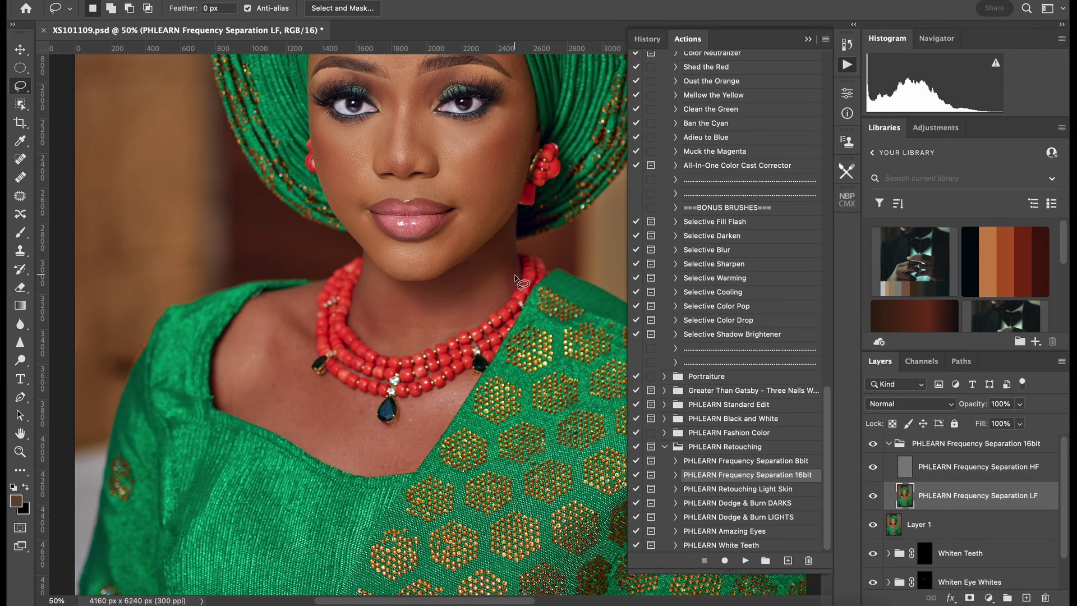
pyautogui.moveTo(514, 276)
pyautogui.mouseDown()
pyautogui.moveTo(505, 301)
pyautogui.moveTo(431, 340)
pyautogui.moveTo(375, 349)
pyautogui.moveTo(354, 325)
pyautogui.moveTo(358, 262)
pyautogui.moveTo(394, 279)
pyautogui.moveTo(434, 280)
pyautogui.moveTo(490, 259)
pyautogui.moveTo(510, 219)
pyautogui.moveTo(515, 277)
pyautogui.mouseUp()
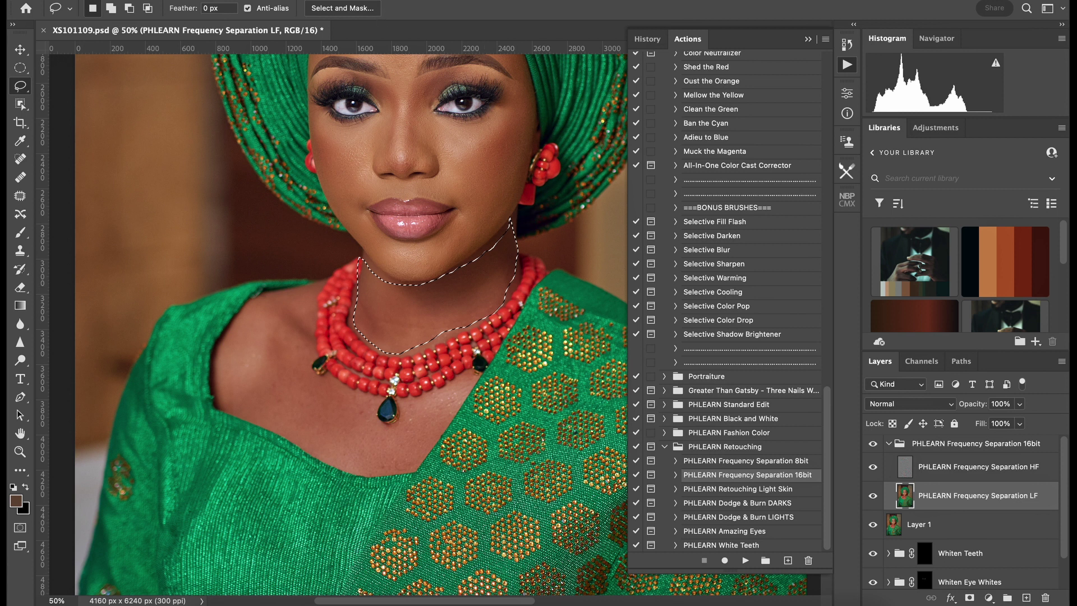
# Apply a Gaussian Blur with a radius of 10 pixels to the selected neck skin
pyautogui.click(336, 1)
pyautogui.moveTo(450, 153)
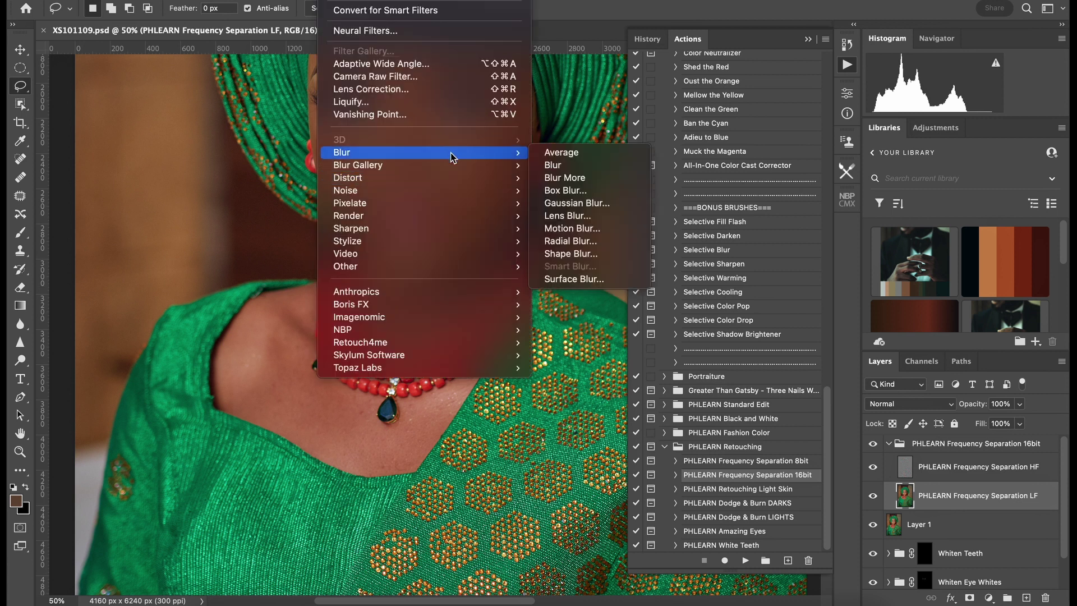
pyautogui.click(620, 203)
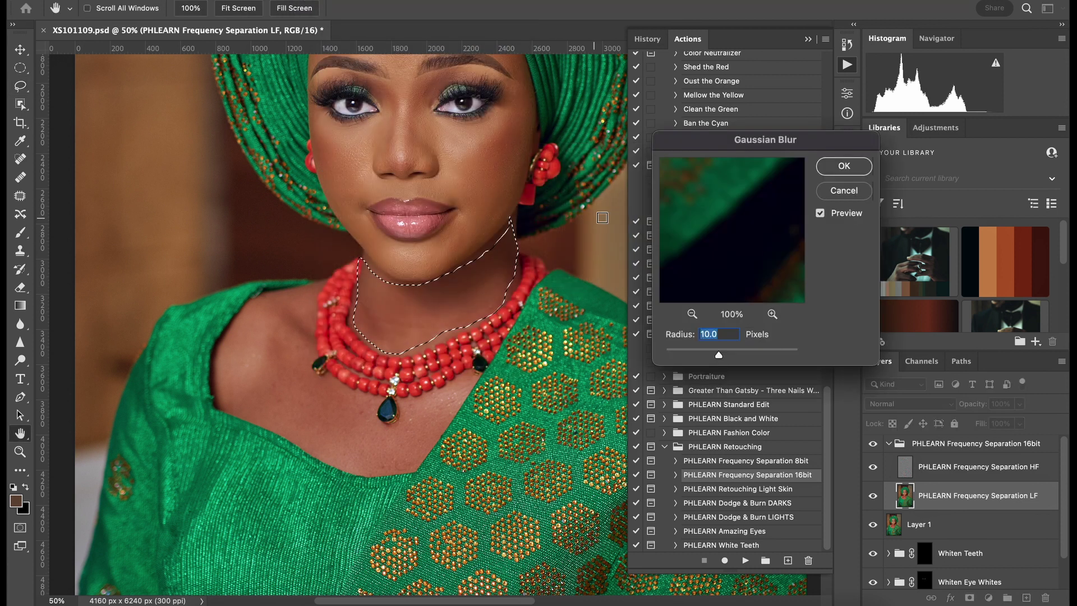
pyautogui.click(840, 166)
# Lasso the chest and shoulder skin around the pendant below the necklace and reapply the last Gaussian Blur
pyautogui.moveTo(469, 384)
pyautogui.mouseDown()
pyautogui.moveTo(434, 392)
pyautogui.moveTo(390, 429)
pyautogui.moveTo(370, 421)
pyautogui.moveTo(361, 400)
pyautogui.moveTo(300, 373)
pyautogui.moveTo(307, 298)
pyautogui.moveTo(280, 295)
pyautogui.moveTo(253, 310)
pyautogui.moveTo(213, 372)
pyautogui.moveTo(225, 402)
pyautogui.moveTo(386, 473)
pyautogui.moveTo(417, 458)
pyautogui.moveTo(461, 396)
pyautogui.mouseUp()
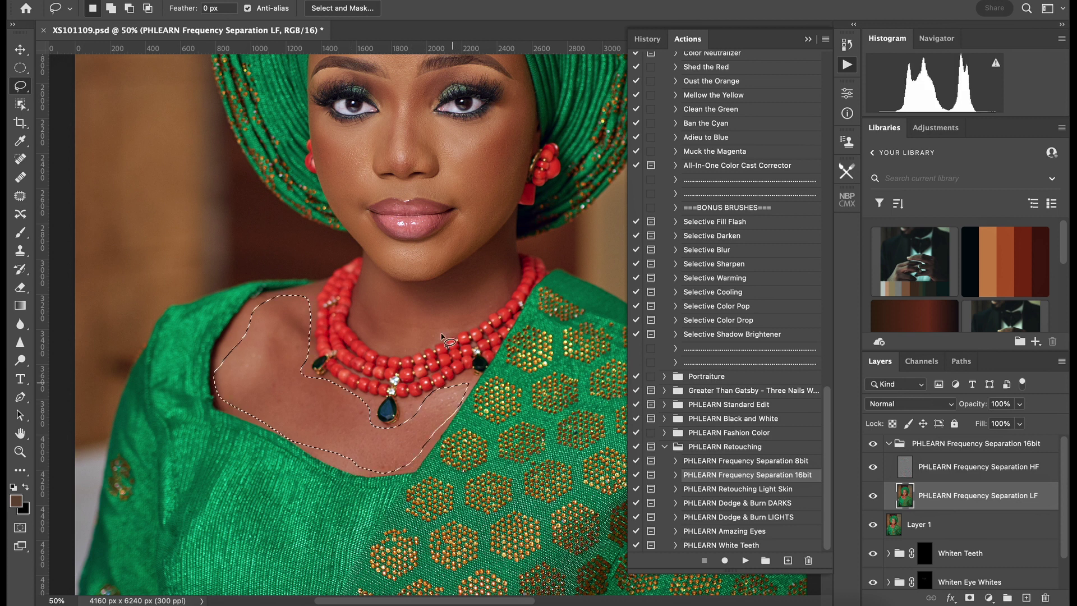
pyautogui.click(331, 1)
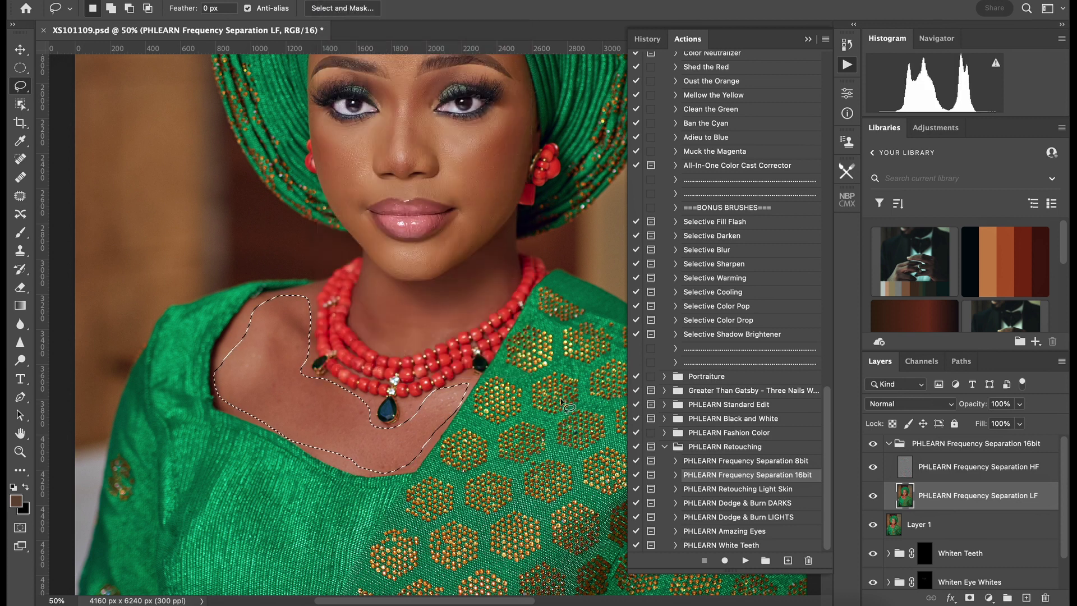
pyautogui.hscroll(-2, 385, 353)
pyautogui.press('super+minus')
pyautogui.press('super+minus')
pyautogui.press('super+minus')
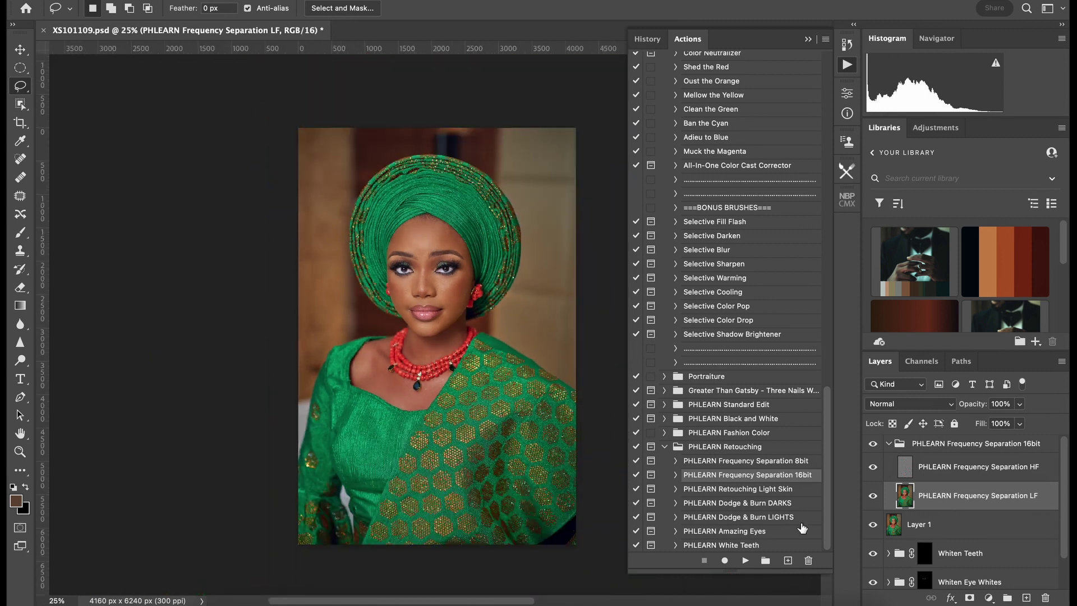
# Switch to the Mixer Brush Tool and reduce its brush size to 600 px for blending on the LF layer
pyautogui.press('super+plus')
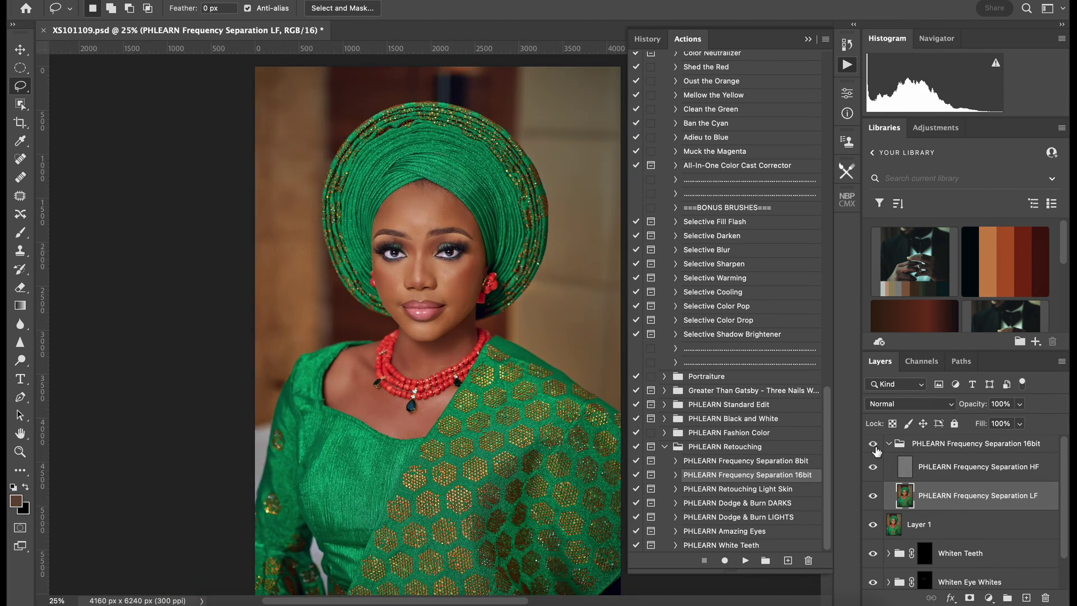
pyautogui.hotkey('ctrl', '-')
pyautogui.hotkey('ctrl', '+')
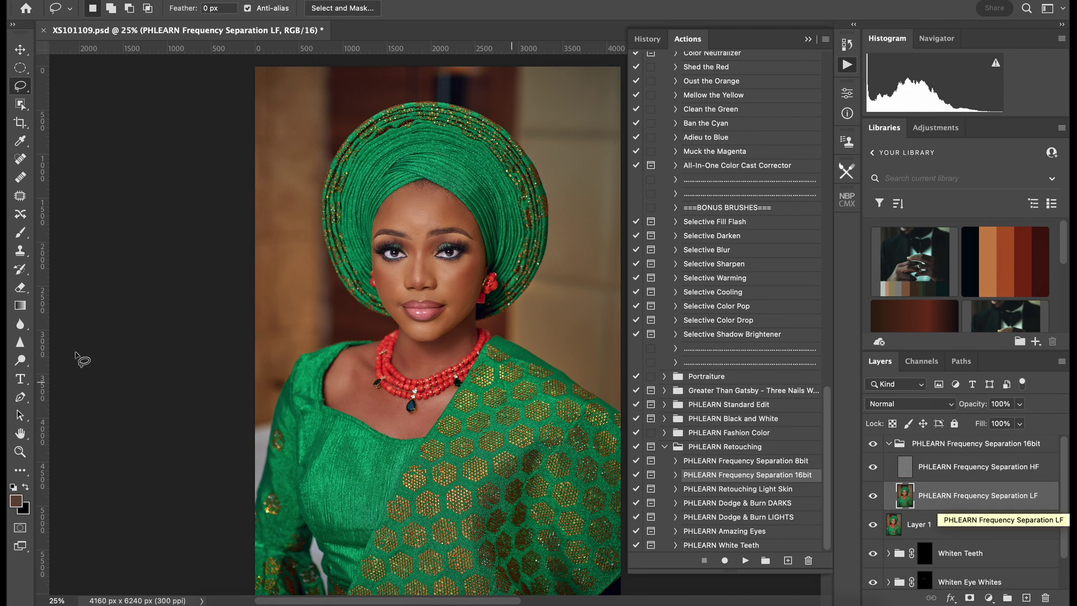
pyautogui.click(20, 470)
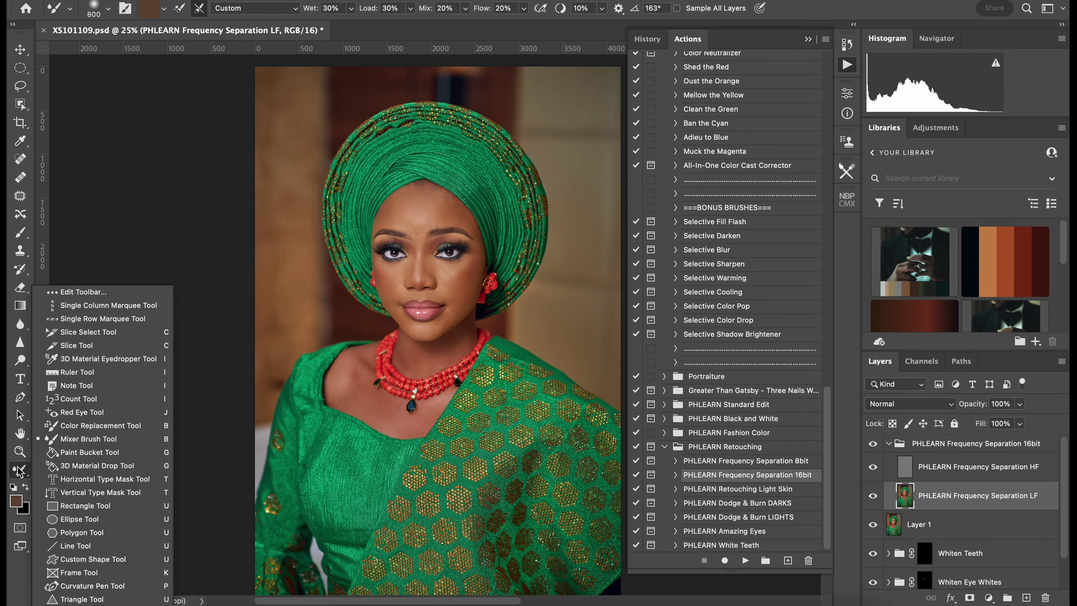
pyautogui.click(97, 444)
pyautogui.press('super+plus')
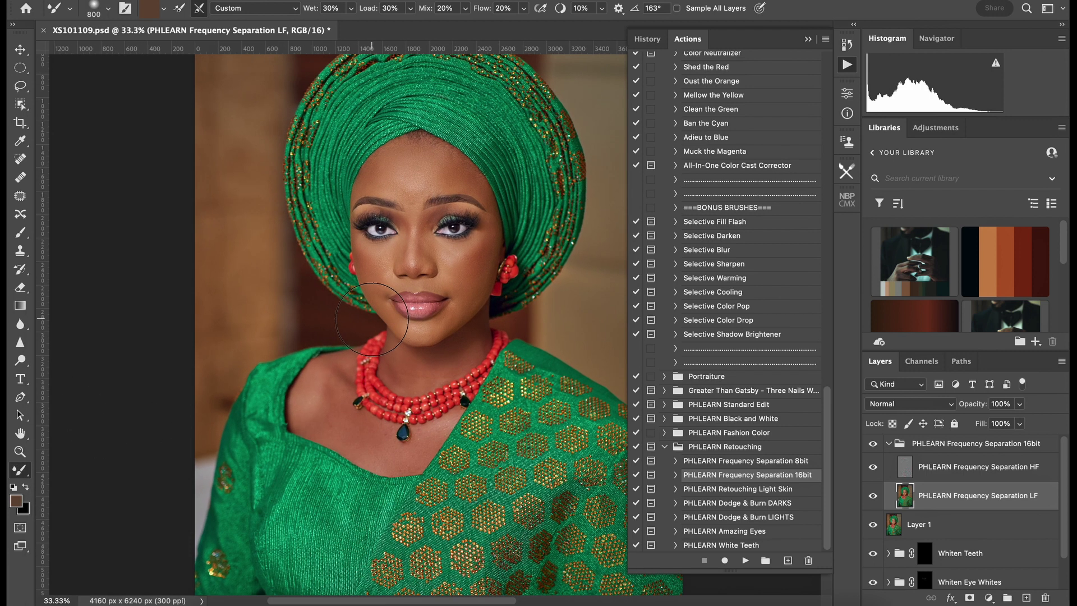
pyautogui.press('[')
pyautogui.press('[')
pyautogui.scroll(5, 393, 317)
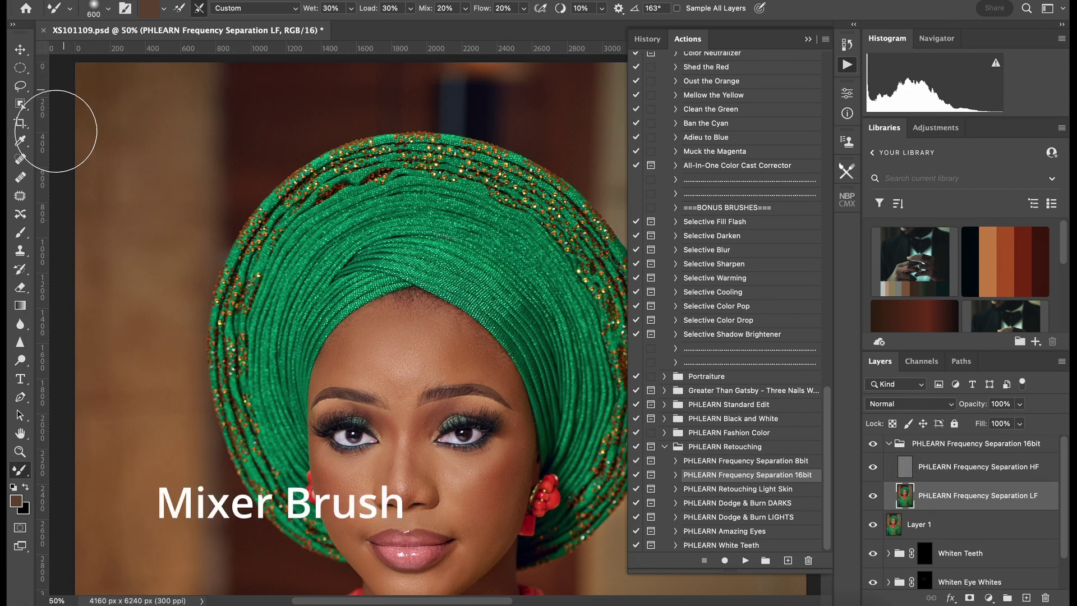
# Reduce the Mixer Brush size to 300 px for the facial skin
pyautogui.press('super+minus')
pyautogui.scroll(2, 435, 323)
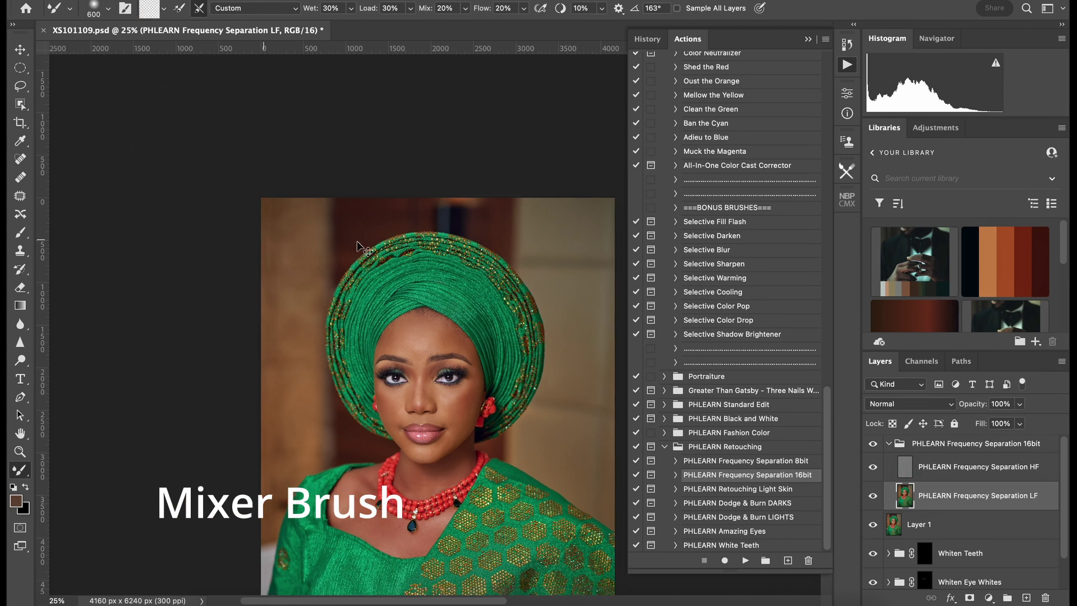
pyautogui.scroll(-4, 415, 307)
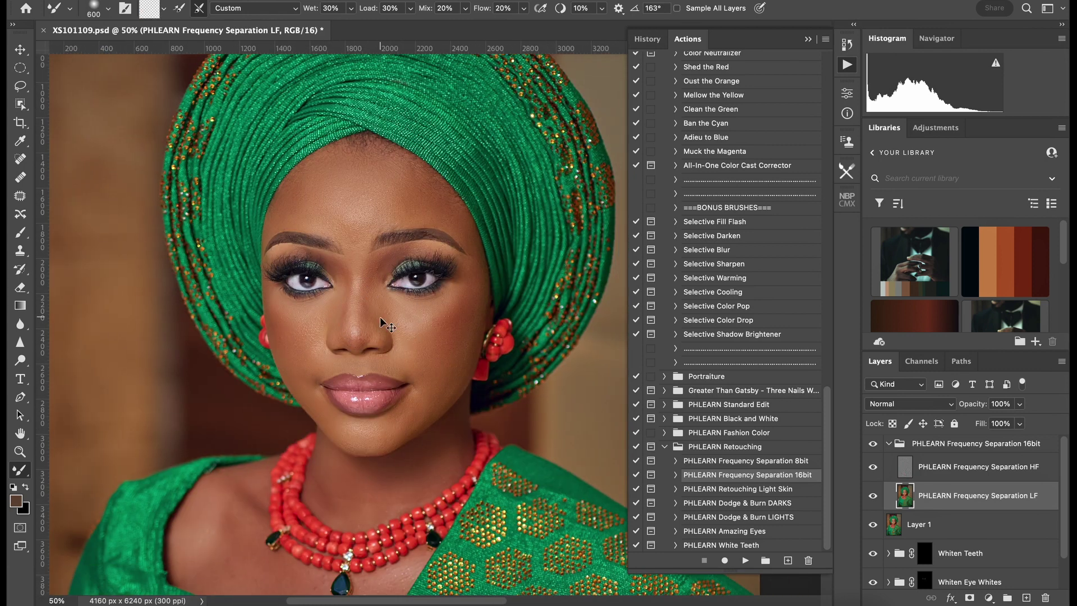
pyautogui.scroll(-1, 412, 276)
pyautogui.press('super+plus')
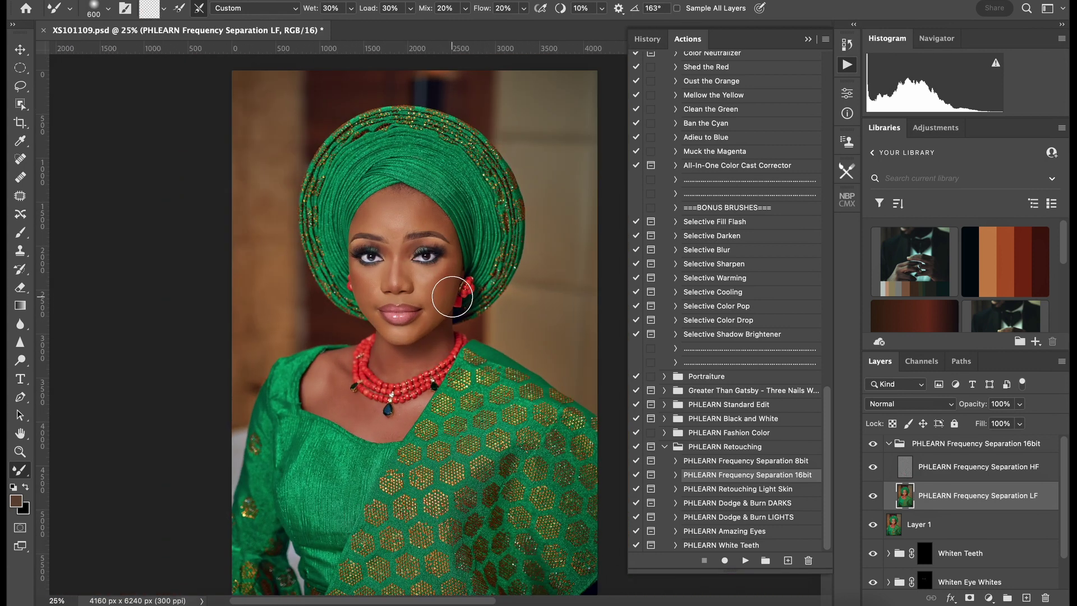
pyautogui.press('[')
pyautogui.press('[')
pyautogui.press('[')
pyautogui.press('[')
pyautogui.press('[')
pyautogui.press('[')
pyautogui.press('[')
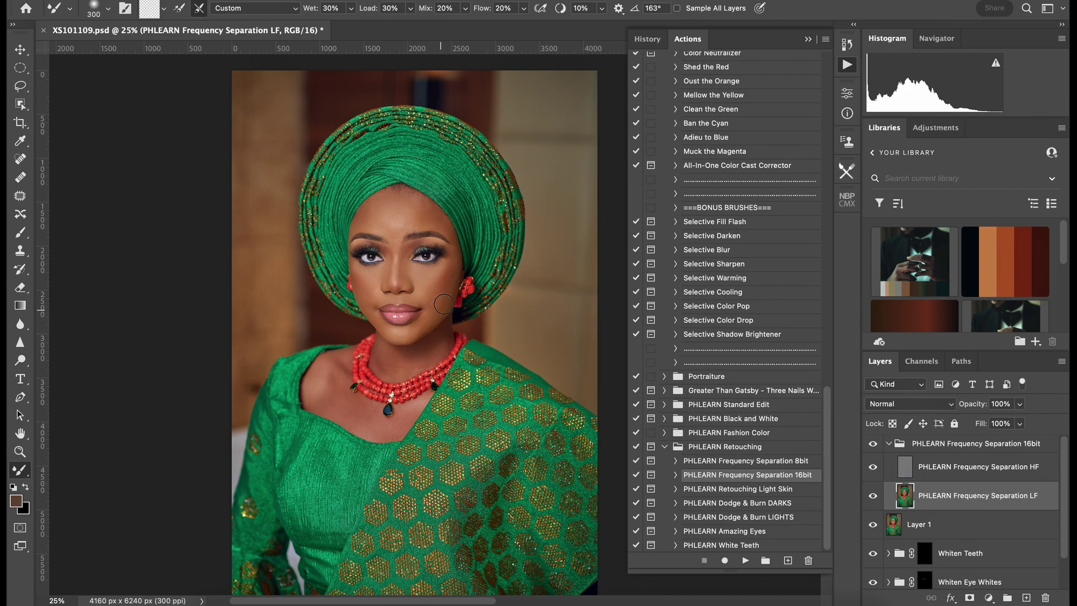
# Adjust the Mixer Brush size to 500 px
pyautogui.press('[')
pyautogui.press('[')
pyautogui.press('[')
pyautogui.press('[')
pyautogui.press('[')
pyautogui.hotkey('ctrl', '-')
pyautogui.hotkey('ctrl', '+')
pyautogui.press(']')
pyautogui.press(']')
pyautogui.press(']')
pyautogui.press('[')
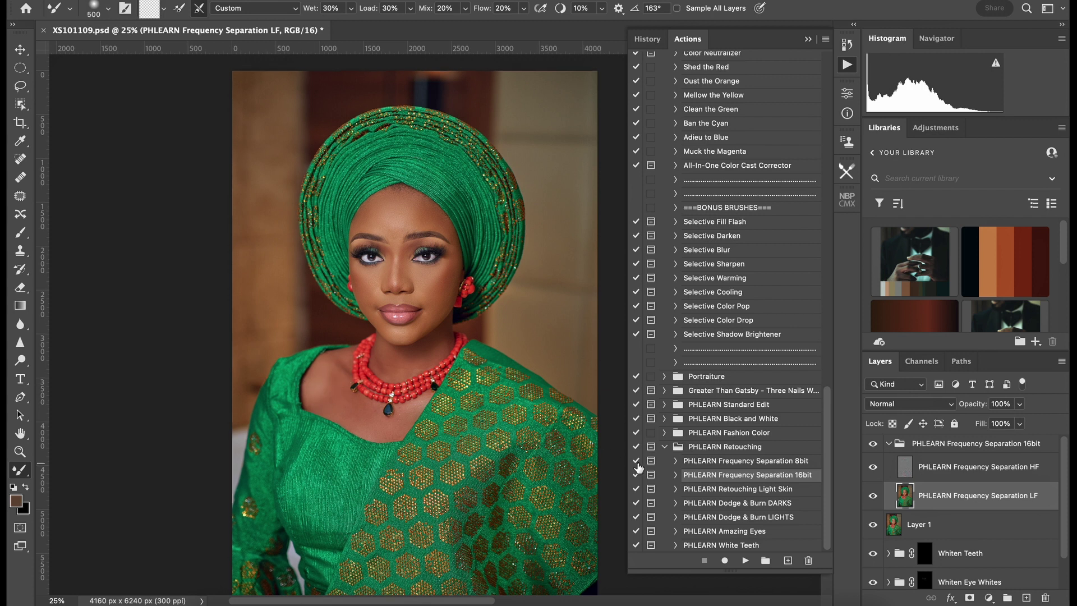
# Reduce the Mixer Brush size to 250 px for the smaller areas of facial skin
pyautogui.hotkey('ctrl', '-')
pyautogui.hotkey('ctrl', '+')
pyautogui.hotkey('ctrl', '+')
pyautogui.press('[')
pyautogui.press('[')
pyautogui.press('[')
pyautogui.press('[')
pyautogui.press('[')
pyautogui.press('[')
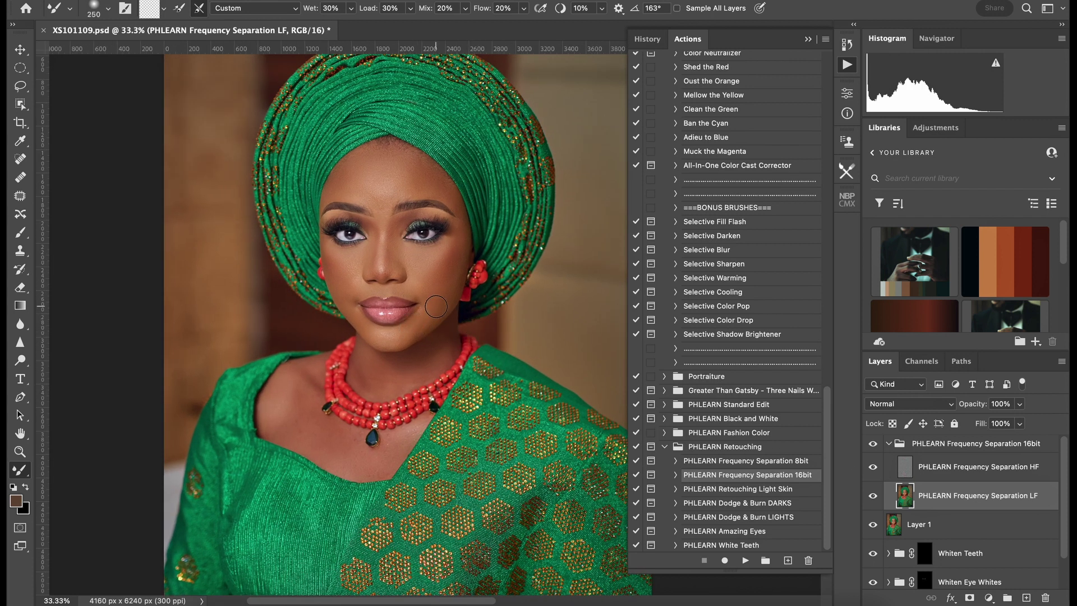
pyautogui.hotkey('ctrl', '-')
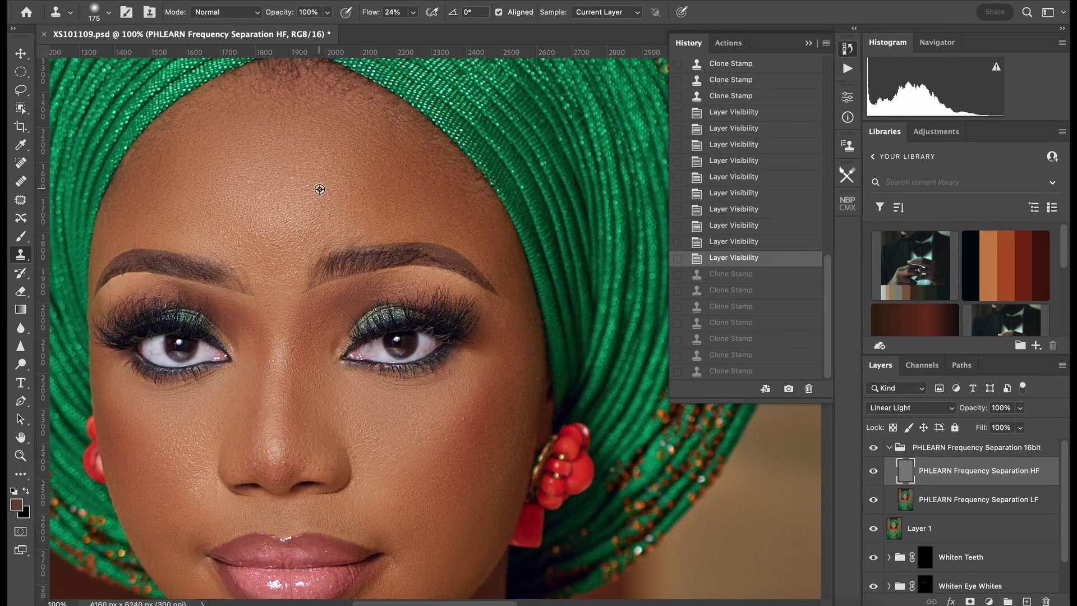
# On the HF layer, clone forehead skin texture over the area between and just above the eyebrows
pyautogui.keyDown('alt'); pyautogui.click(320, 189); pyautogui.keyUp('alt')
pyautogui.moveTo(297, 246); pyautogui.dragTo(281, 250)
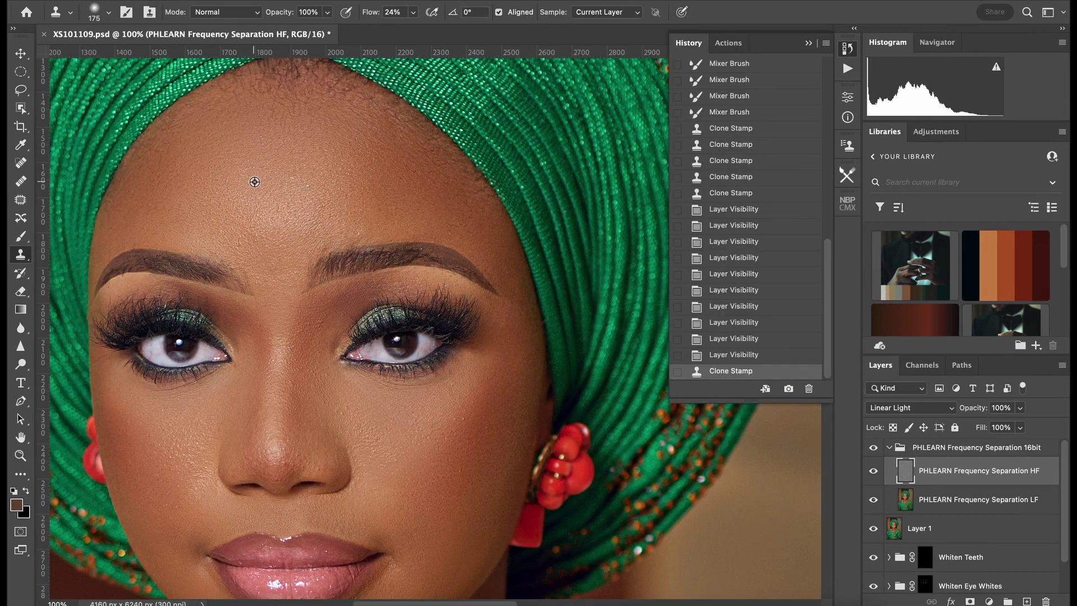
pyautogui.keyDown('alt'); pyautogui.click(255, 182); pyautogui.keyUp('alt')
pyautogui.click(271, 223)
pyautogui.keyDown('alt'); pyautogui.click(291, 196); pyautogui.keyUp('alt')
pyautogui.click(356, 227)
pyautogui.keyDown('alt'); pyautogui.click(327, 171); pyautogui.keyUp('alt')
pyautogui.click(310, 190)
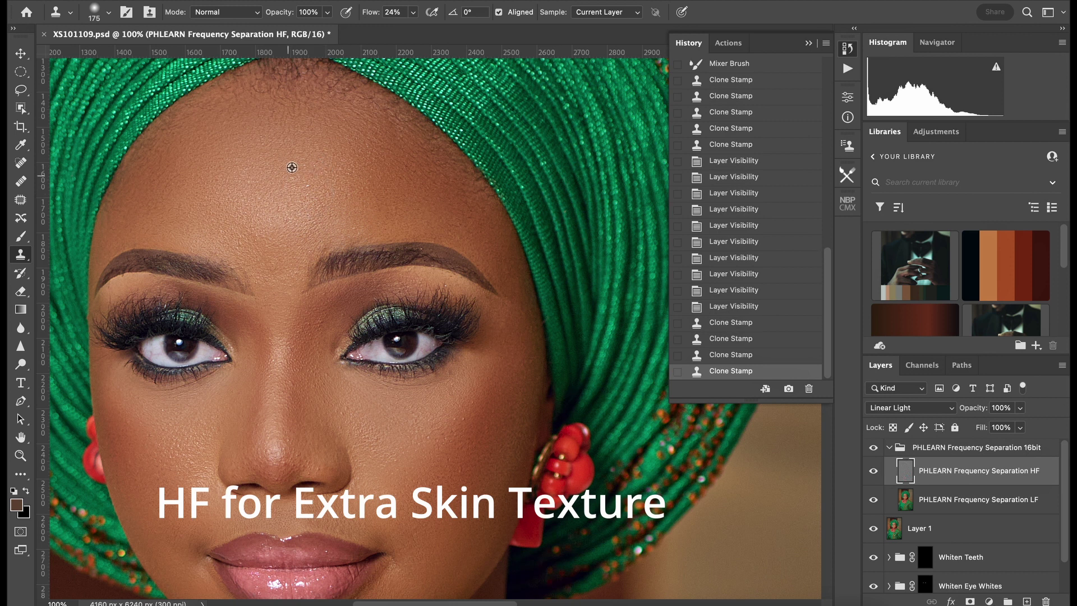
# Clone skin texture over the central forehead and down to the inner end of the image-left eyebrow
pyautogui.keyDown('alt'); pyautogui.click(292, 168); pyautogui.keyUp('alt')
pyautogui.click(299, 172)
pyautogui.keyDown('alt'); pyautogui.click(273, 173); pyautogui.keyUp('alt')
pyautogui.click(269, 231)
pyautogui.keyDown('alt'); pyautogui.click(231, 186); pyautogui.keyUp('alt')
pyautogui.click(236, 234)
pyautogui.keyDown('alt'); pyautogui.click(231, 194); pyautogui.keyUp('alt')
pyautogui.click(244, 253)
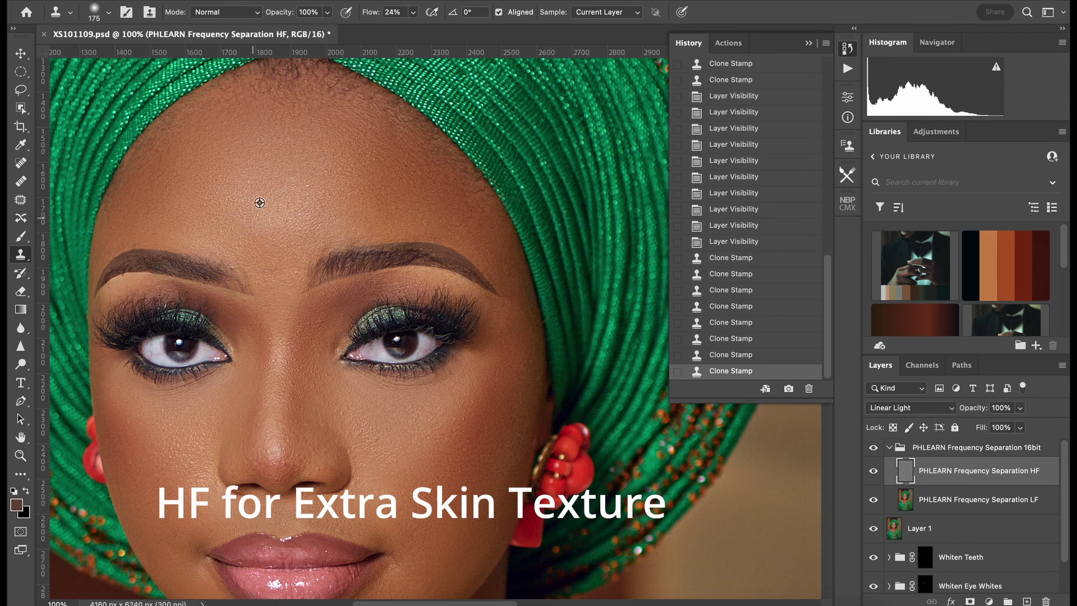
# Clone skin texture over the forehead above the image-right eyebrow and up through its centre
pyautogui.keyDown('alt'); pyautogui.click(288, 175); pyautogui.keyUp('alt')
pyautogui.moveTo(310, 215); pyautogui.dragTo(316, 229)
pyautogui.keyDown('alt'); pyautogui.click(325, 166); pyautogui.keyUp('alt')
pyautogui.click(350, 219)
pyautogui.keyDown('alt'); pyautogui.click(330, 140); pyautogui.keyUp('alt')
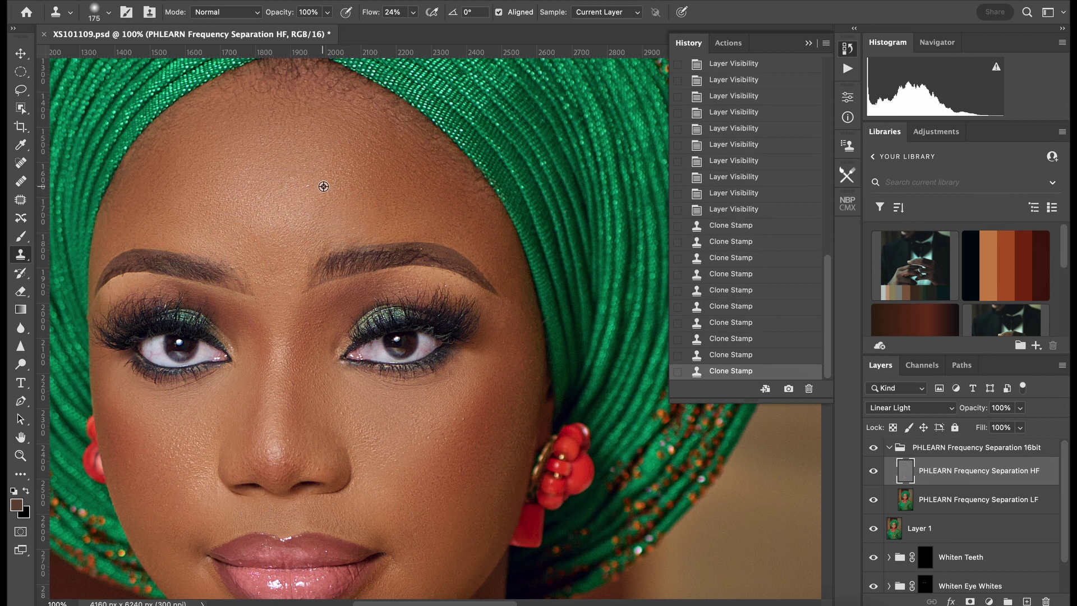
pyautogui.click(319, 219)
pyautogui.keyDown('alt'); pyautogui.click(289, 157); pyautogui.keyUp('alt')
pyautogui.click(315, 184)
pyautogui.click(314, 184)
pyautogui.click(315, 170)
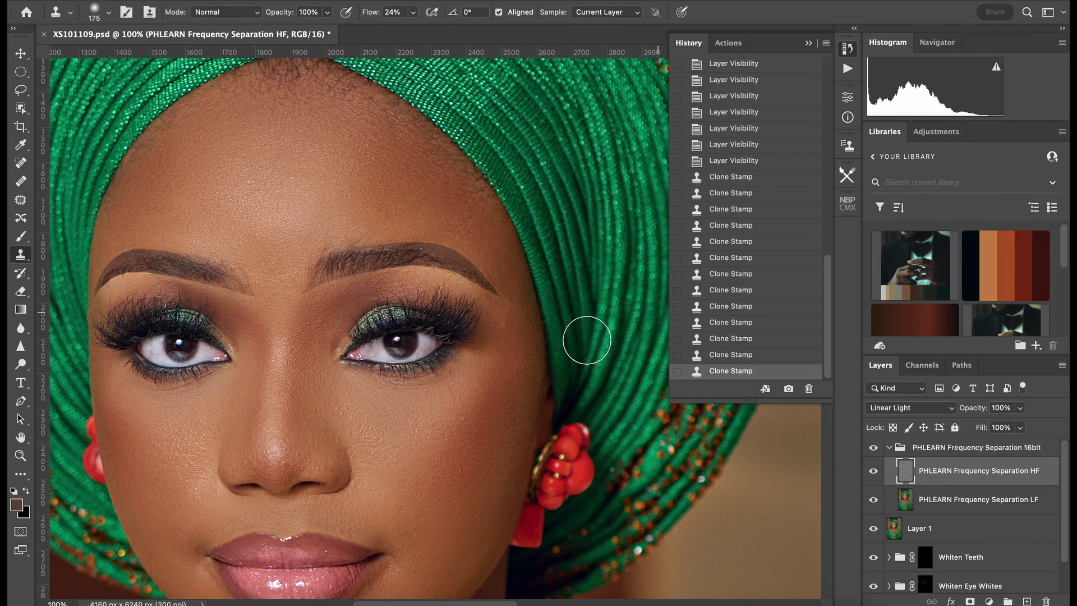
# Select the frequency separation LF layer and switch to the Mixer Brush
pyautogui.hotkey('ctrl', '-')
pyautogui.hotkey('ctrl', '-')
pyautogui.hotkey('ctrl', '-')
pyautogui.hotkey('ctrl', '-')
pyautogui.hotkey('ctrl', '-')
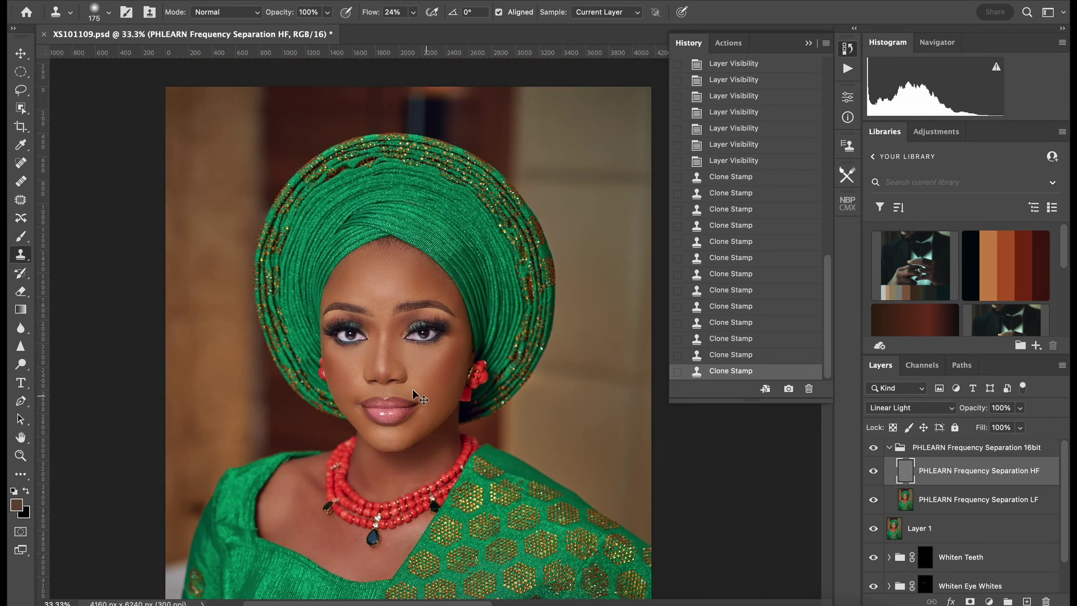
pyautogui.hotkey('ctrl', '+')
pyautogui.hotkey('ctrl', '+')
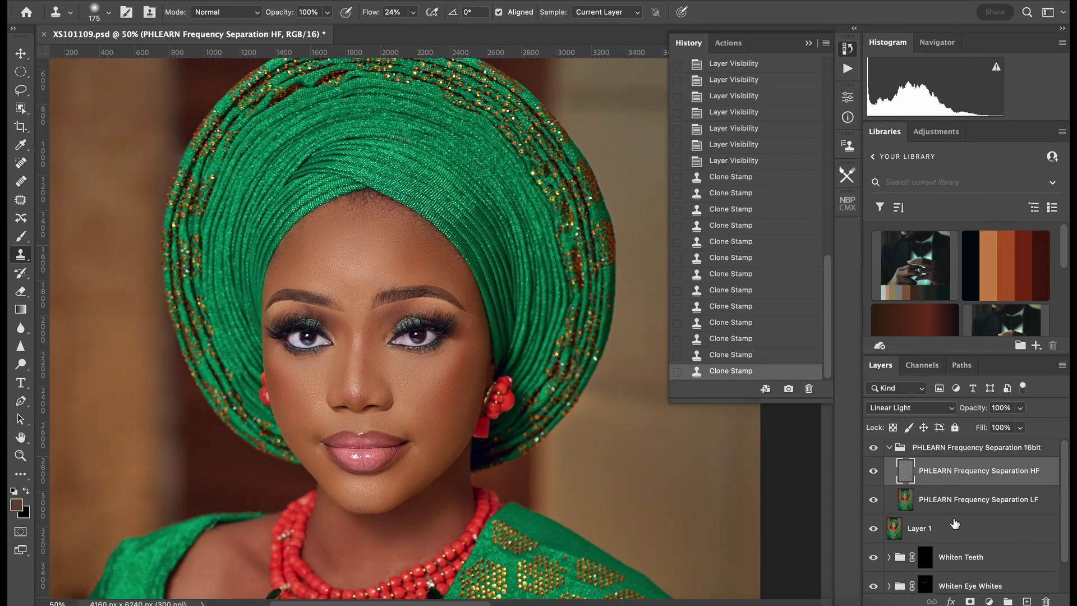
pyautogui.click(950, 505)
pyautogui.hotkey('shift', 'b')
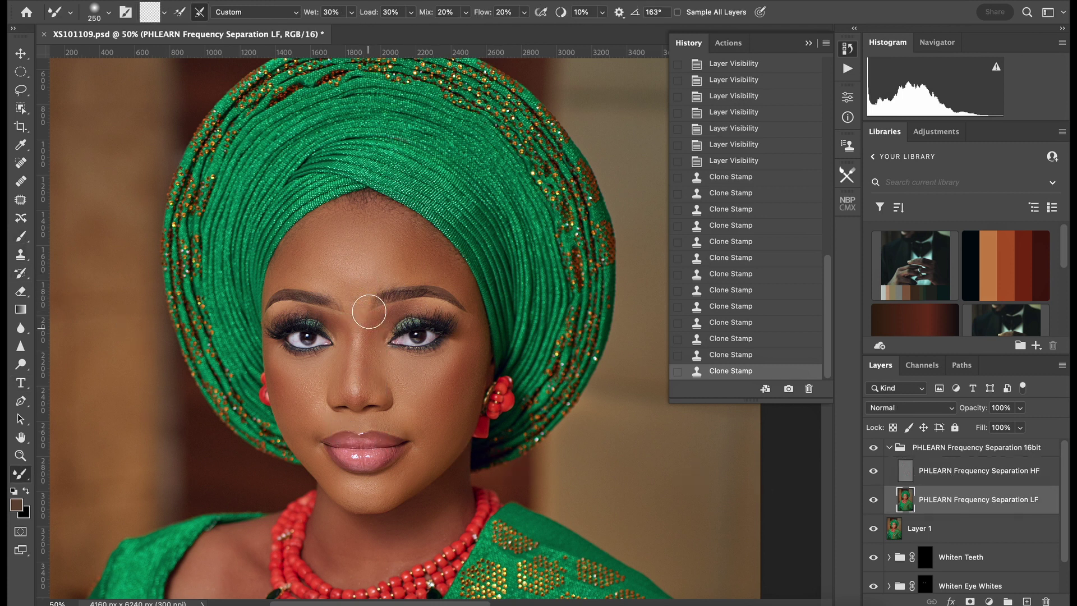
# Reduce the Mixer Brush size and blend the skin tone along the nose bridge and around the image-right eye
pyautogui.press('[')
pyautogui.press('[')
pyautogui.press('[')
pyautogui.press('[')
pyautogui.press('[')
pyautogui.moveTo(356, 359)
pyautogui.mouseDown()
pyautogui.moveTo(349, 277)
pyautogui.moveTo(355, 294)
pyautogui.moveTo(397, 313)
pyautogui.moveTo(437, 285)
pyautogui.moveTo(360, 299)
pyautogui.moveTo(378, 303)
pyautogui.moveTo(374, 285)
pyautogui.moveTo(411, 277)
pyautogui.moveTo(453, 317)
pyautogui.mouseUp()
# Enlarge the Mixer Brush to 400 px and blend the tones over the broader areas of facial skin
pyautogui.press(']')
pyautogui.press(']')
pyautogui.press(']')
pyautogui.press(']')
pyautogui.press(']')
pyautogui.press('super+minus')
pyautogui.press('super+minus')
pyautogui.press('[')
pyautogui.press(']')
pyautogui.press('super+plus')
pyautogui.press('super+plus')
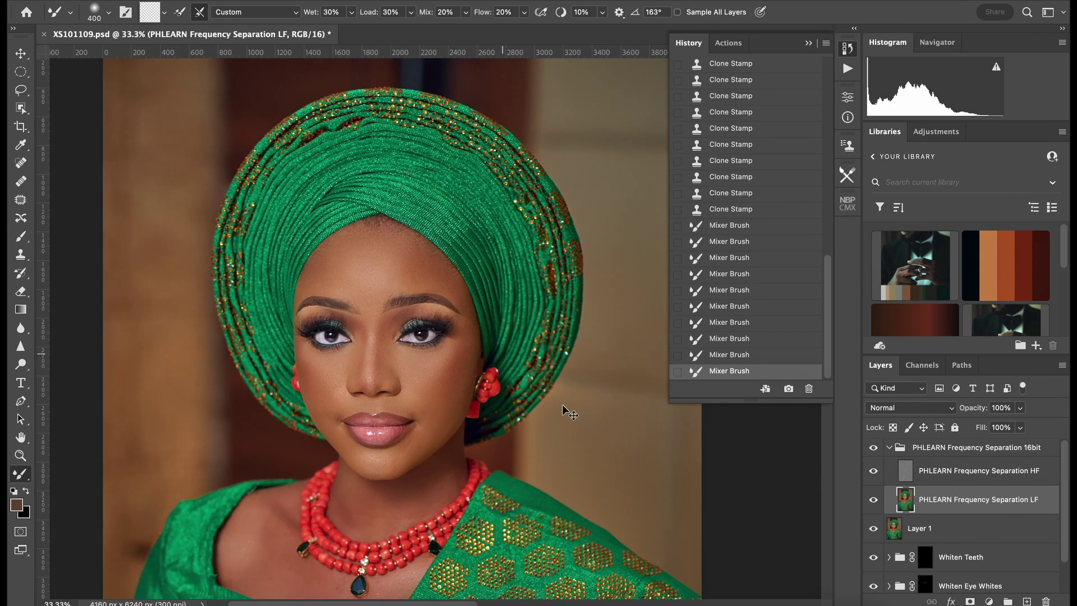
pyautogui.press('super+minus')
pyautogui.press('super+minus')
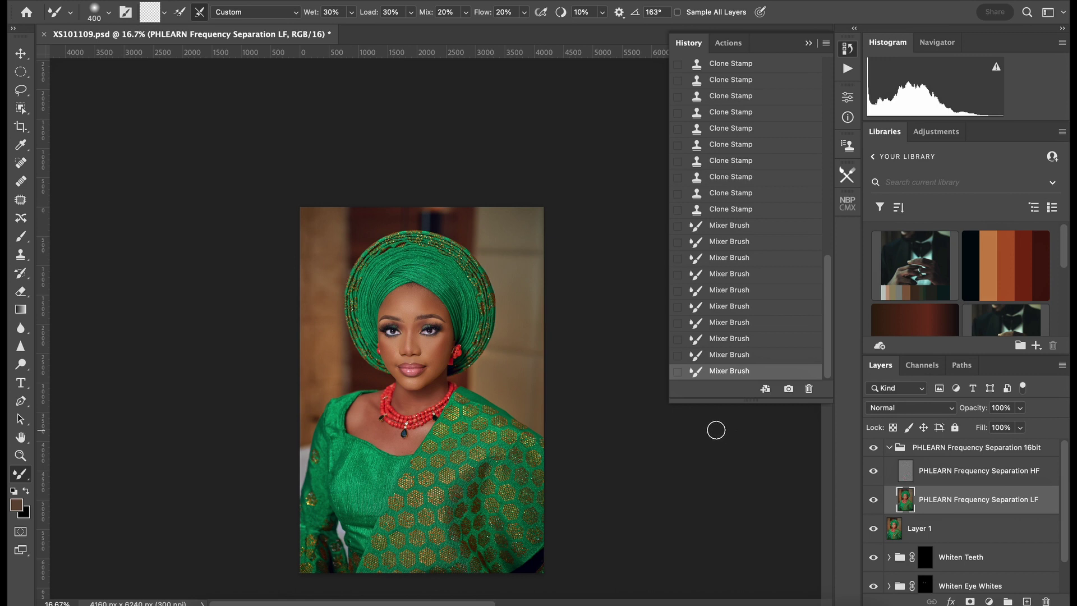
# Blend the image-left cheek on the LF layer with a 200 px Mixer Brush, then reduce the brush to 175 px
pyautogui.press('super+plus')
pyautogui.press('[')
pyautogui.press('[')
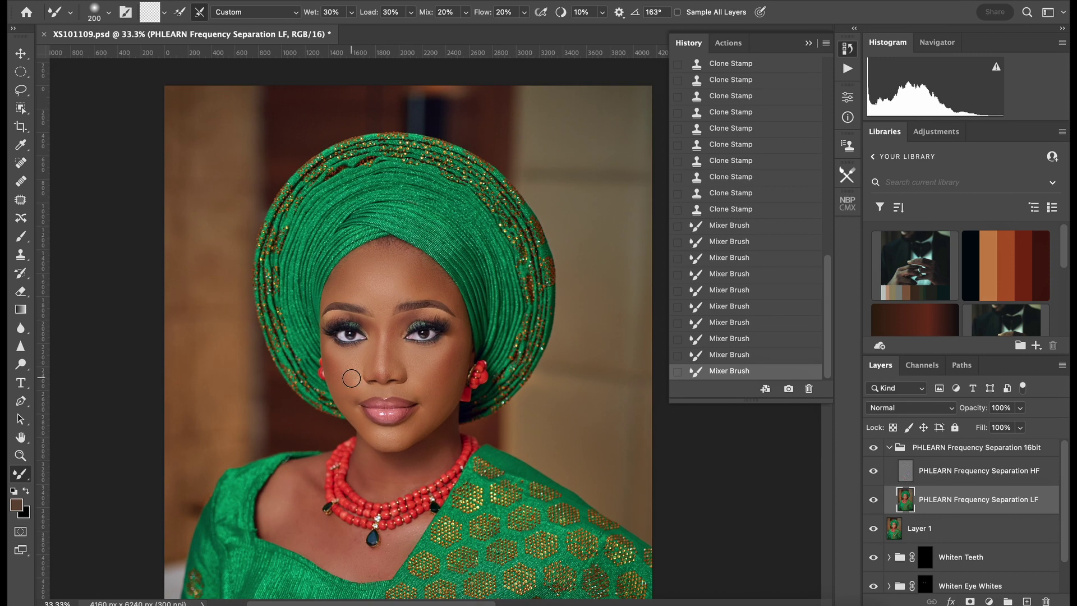
pyautogui.moveTo(356, 381); pyautogui.dragTo(354, 387)
pyautogui.press('super+minus')
pyautogui.press('super+plus')
pyautogui.press('super+plus')
pyautogui.press('[')
pyautogui.press('[')
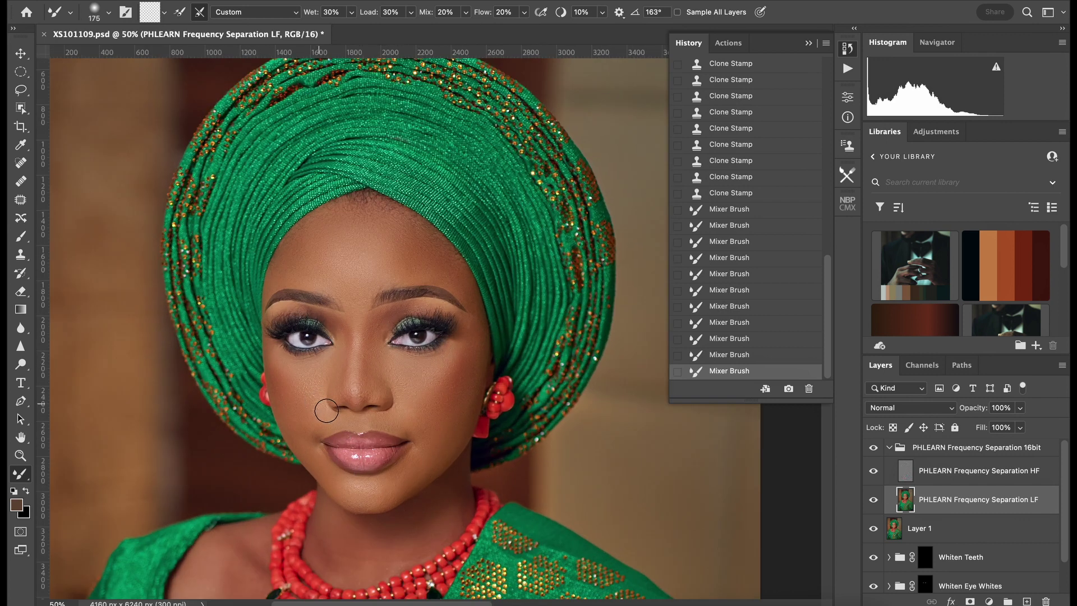
# Compare the portrait with the frequency separation group hidden and shown, both close up and at full view
pyautogui.press('super+minus')
pyautogui.press('super+minus')
pyautogui.press('super+minus')
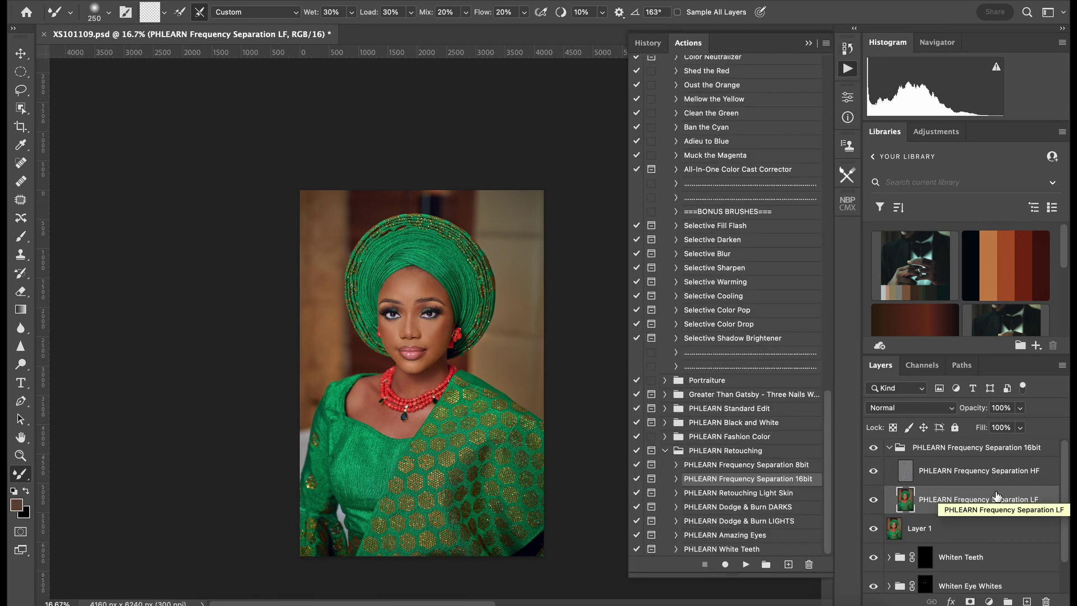
pyautogui.press('super+plus')
pyautogui.press('super+plus')
pyautogui.press('super+plus')
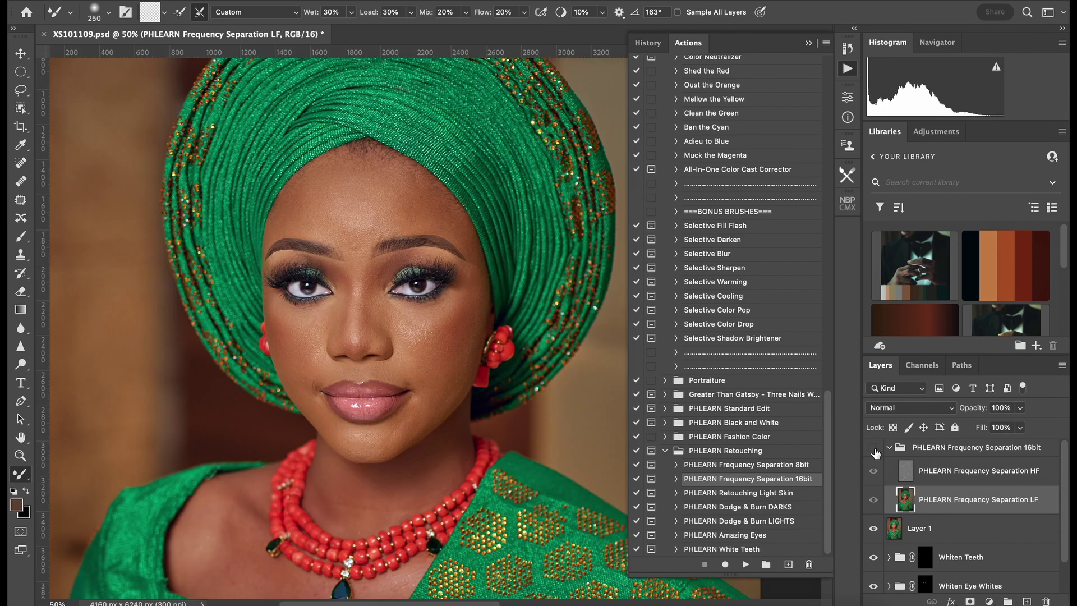
pyautogui.click(874, 448)
pyautogui.press('super+minus')
pyautogui.press('super+minus')
pyautogui.press('super+minus')
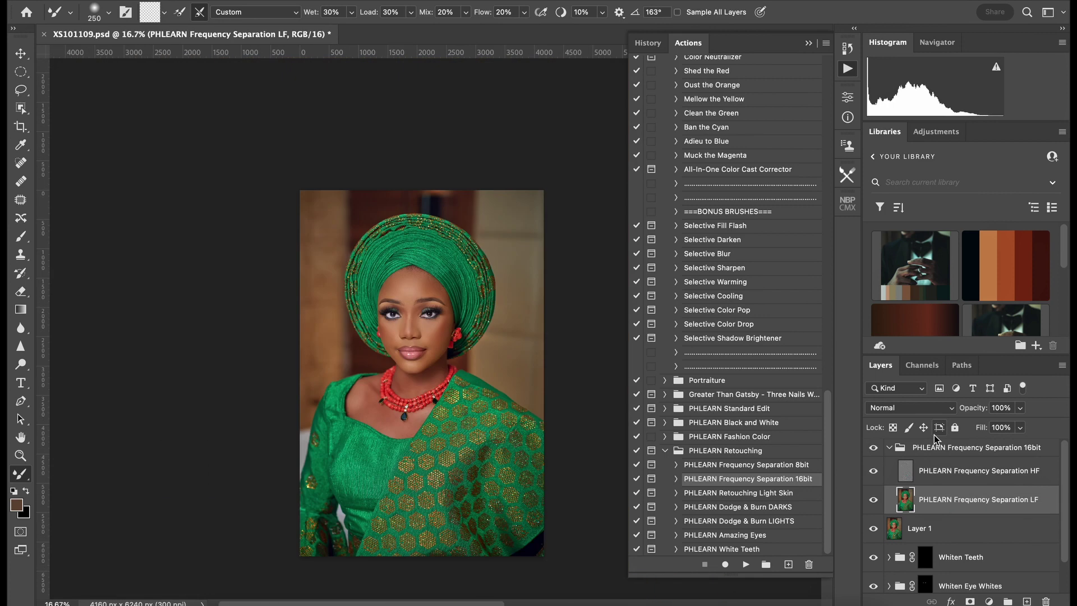
pyautogui.click(873, 447)
# Collapse the frequency separation group and add layers above it with the PHLEARN Dodge & Burn DARKS and LIGHTS actions
pyautogui.click(909, 447)
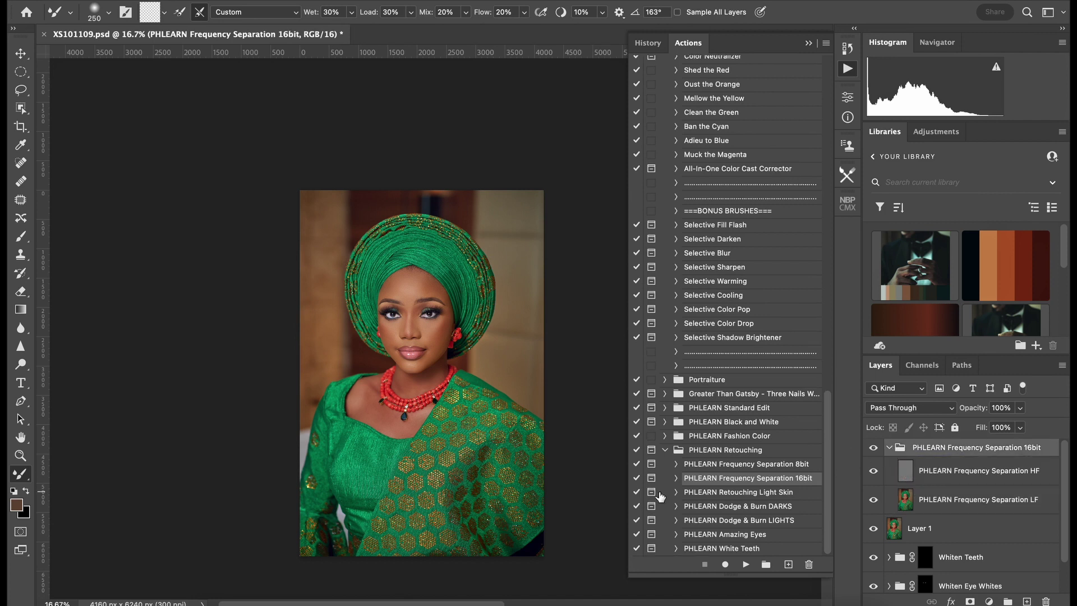
pyautogui.click(889, 447)
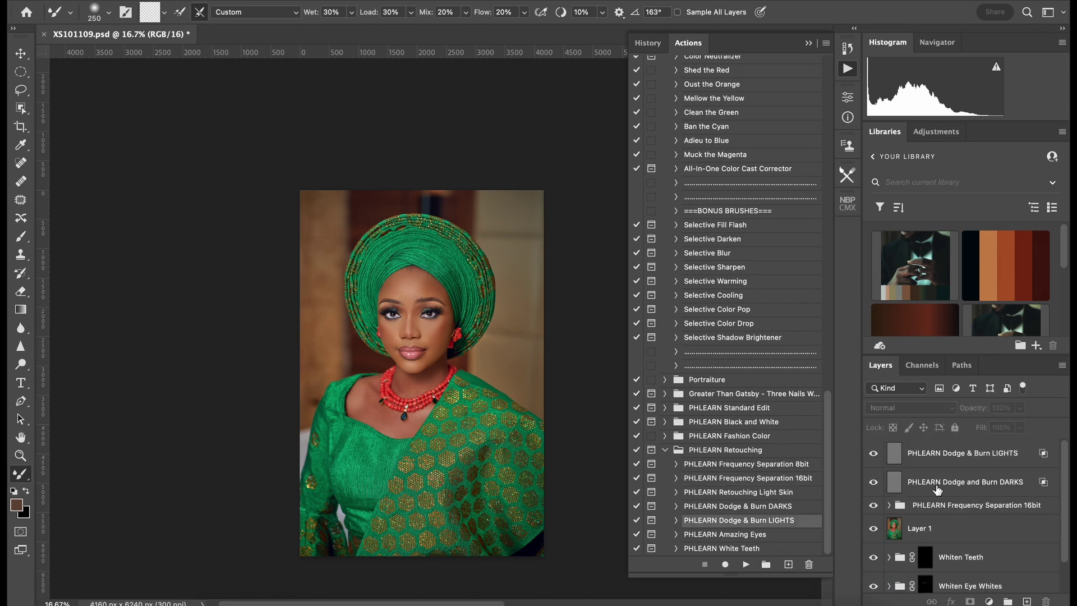
# On the Dodge & Burn LIGHTS layer, set up a white Brush at 500 px with 3% flow
pyautogui.click(909, 453)
pyautogui.hotkey('ctrl', '+')
pyautogui.hotkey('ctrl', '+')
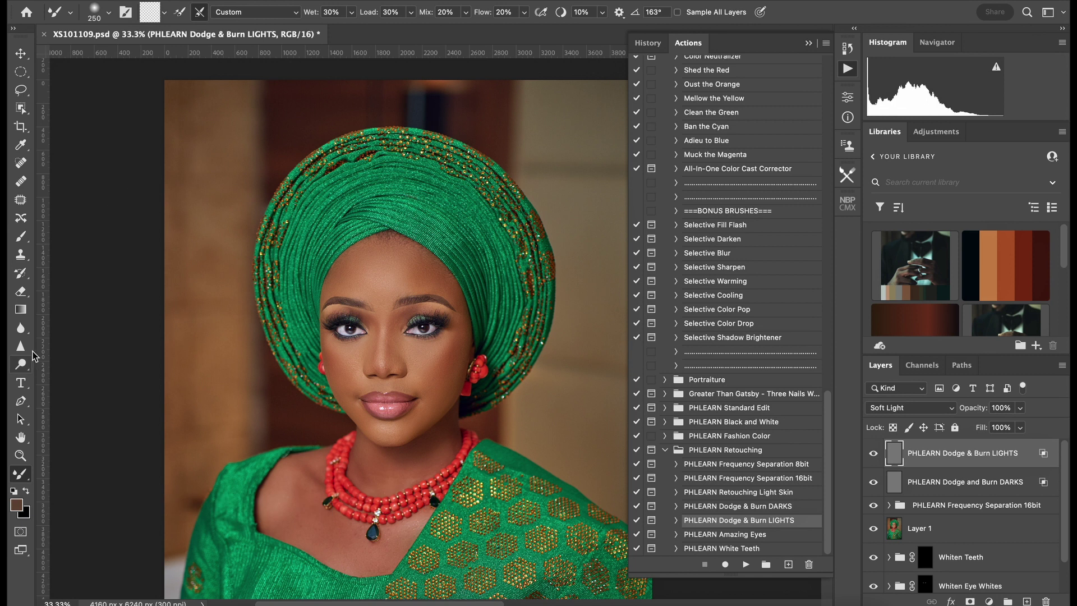
pyautogui.click(17, 234)
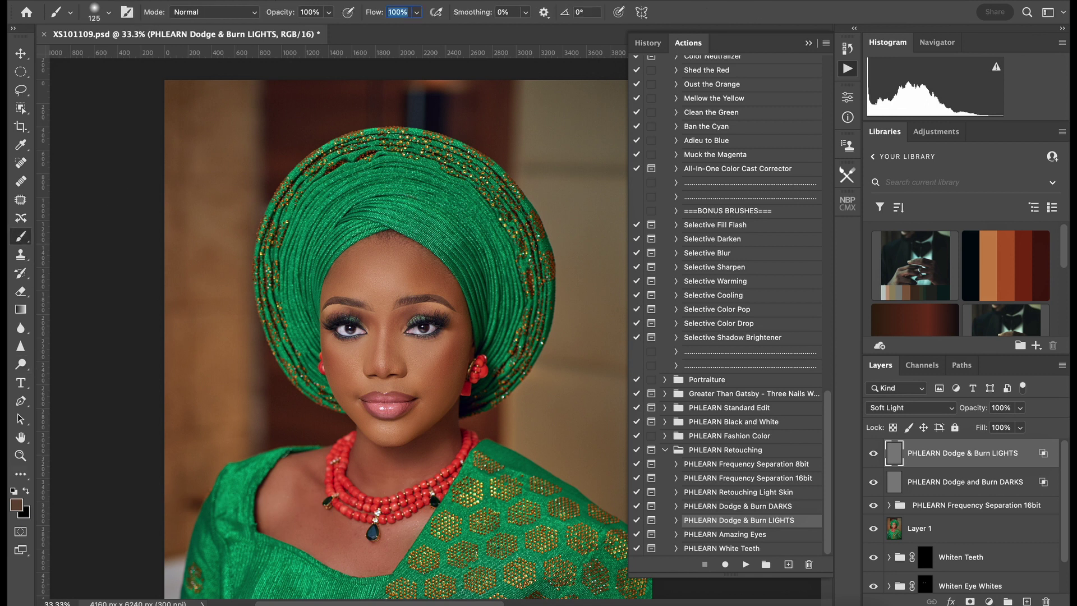
pyautogui.press(']')
pyautogui.press(']')
pyautogui.press(']')
pyautogui.press(']')
pyautogui.press(']')
pyautogui.press(']')
pyautogui.press('d')
pyautogui.press('x')
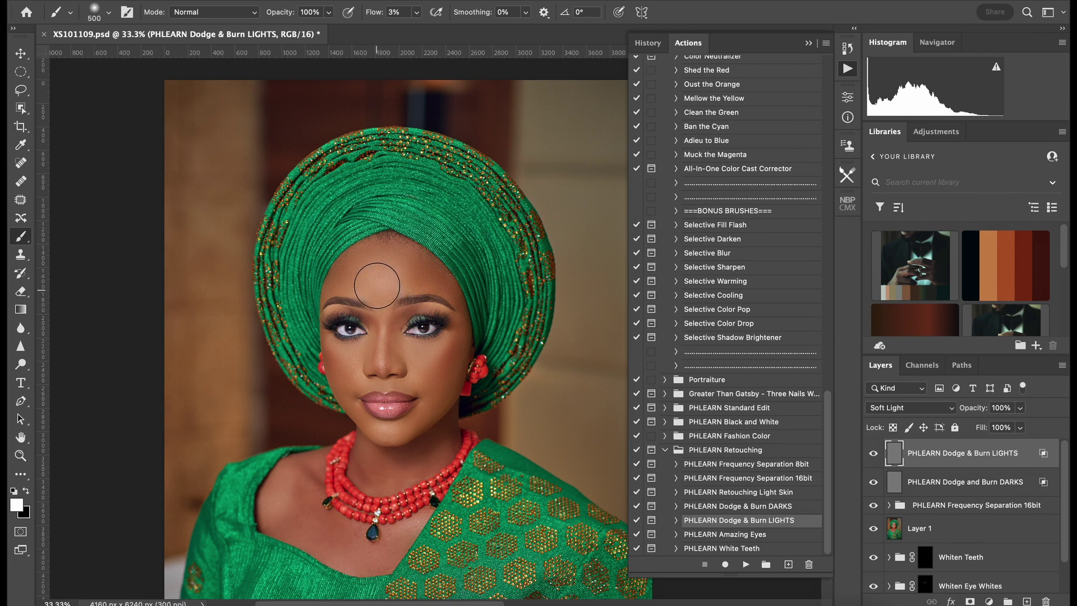
# Reduce the brush to 100 px to lighten the small area between the eyebrows
pyautogui.press('[')
pyautogui.press('[')
pyautogui.press('[')
pyautogui.press('[')
pyautogui.press('[')
pyautogui.press('[')
pyautogui.press('[')
pyautogui.press('[')
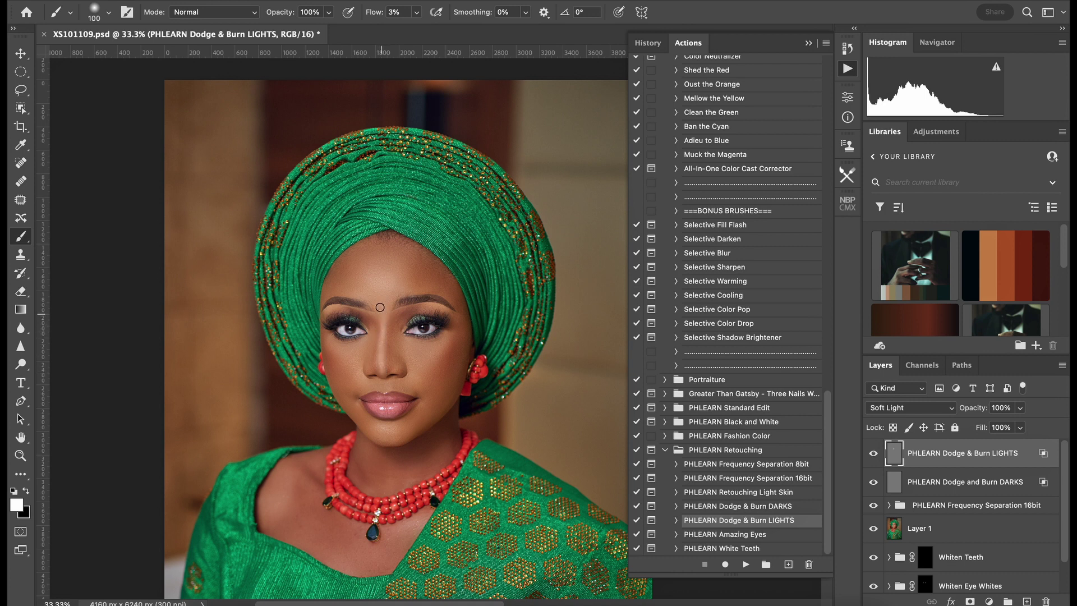
# Enlarge the brush to 200 px and lighten the skin beneath the image-left eye
pyautogui.press(']')
pyautogui.press(']')
pyautogui.press(']')
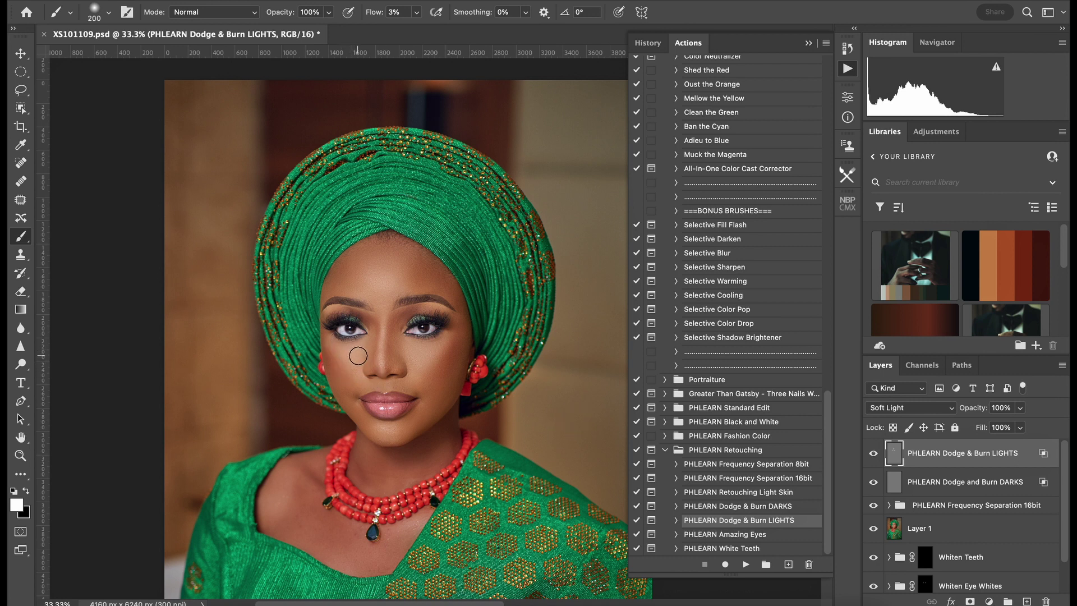
pyautogui.moveTo(350, 350)
pyautogui.mouseDown()
pyautogui.moveTo(352, 370)
pyautogui.moveTo(338, 349)
pyautogui.moveTo(348, 365)
pyautogui.mouseUp()
# Enlarge the brush further and lighten the centre of the forehead on the LIGHTS layer
pyautogui.press(']')
pyautogui.press(']')
pyautogui.press(']')
pyautogui.press(']')
pyautogui.press('[')
pyautogui.moveTo(382, 282); pyautogui.dragTo(379, 285)
# Compare the portrait with the Dodge & Burn LIGHTS layer hidden and shown at close and full view
pyautogui.press('super+minus')
pyautogui.press('super+minus')
pyautogui.press('super+minus')
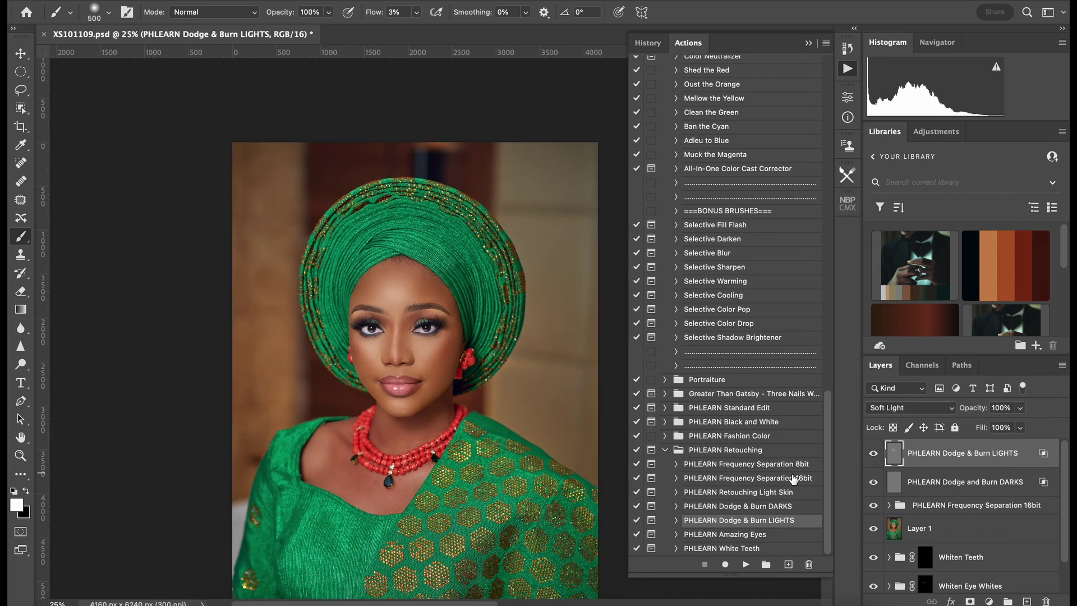
pyautogui.press('super+equal')
pyautogui.press('super+equal')
pyautogui.press('super+equal')
pyautogui.click(875, 454)
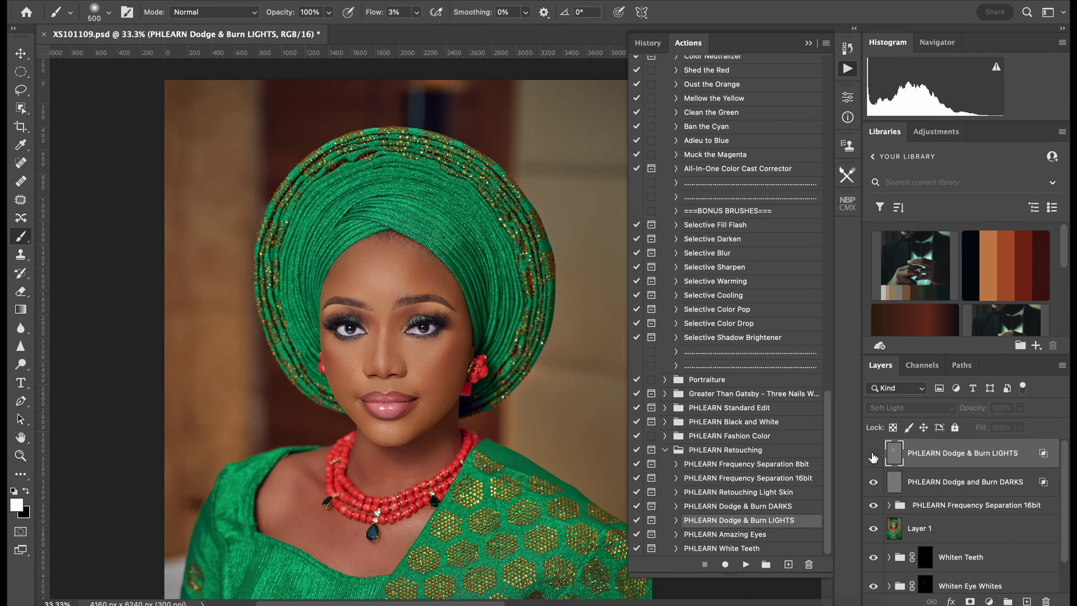
pyautogui.click(874, 455)
pyautogui.press('super+minus')
pyautogui.press('super+minus')
pyautogui.click(873, 455)
pyautogui.click(874, 454)
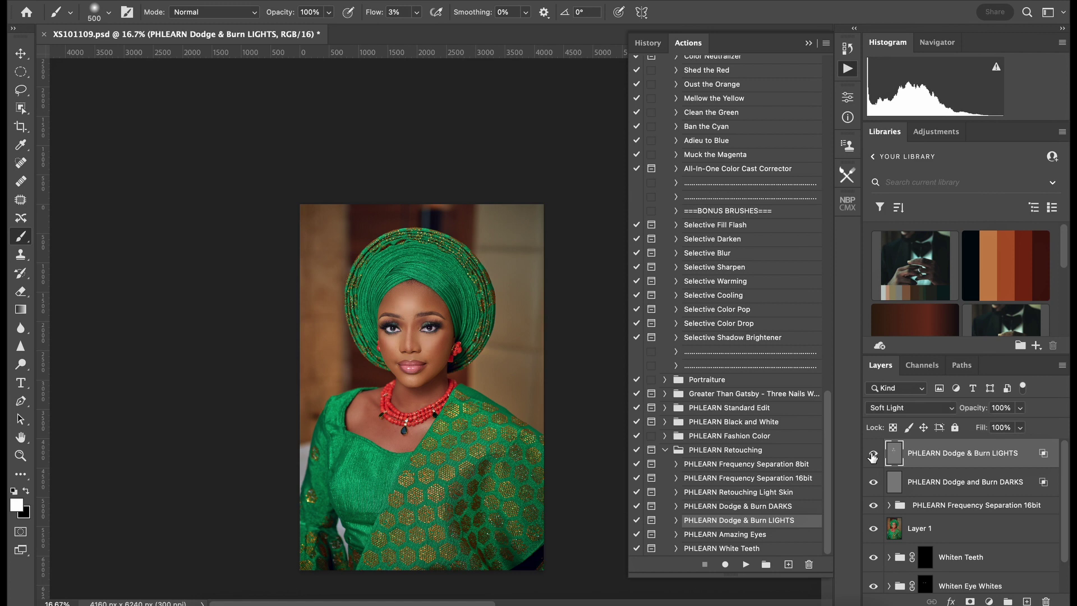
# On the Dodge and Burn DARKS layer, set the brush flow to 2% and make black the foreground colour
pyautogui.click(901, 489)
pyautogui.press('super+equal')
pyautogui.press('super+equal')
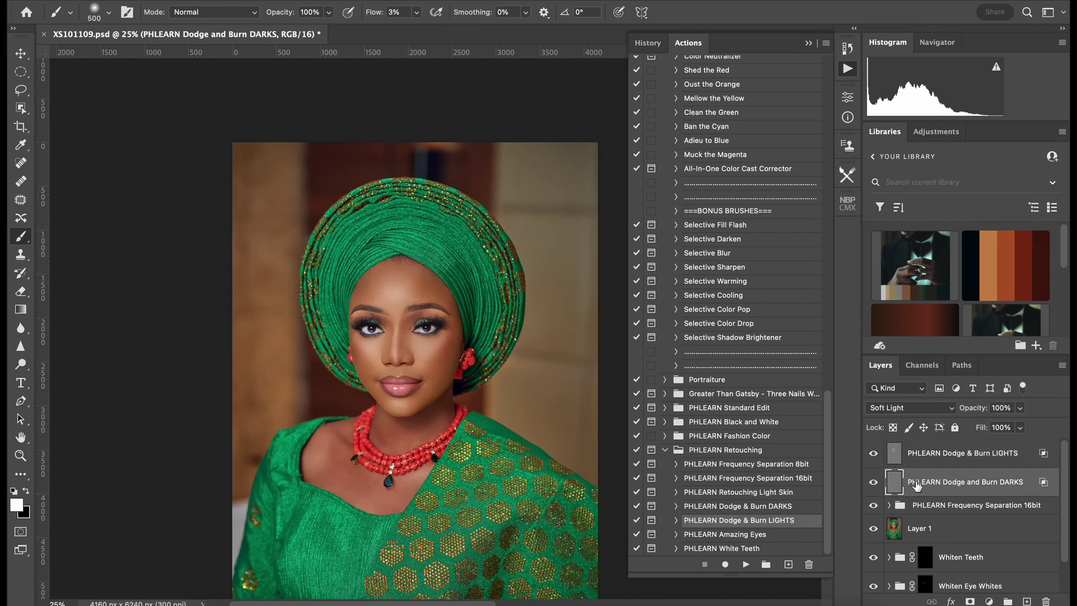
pyautogui.click(403, 17)
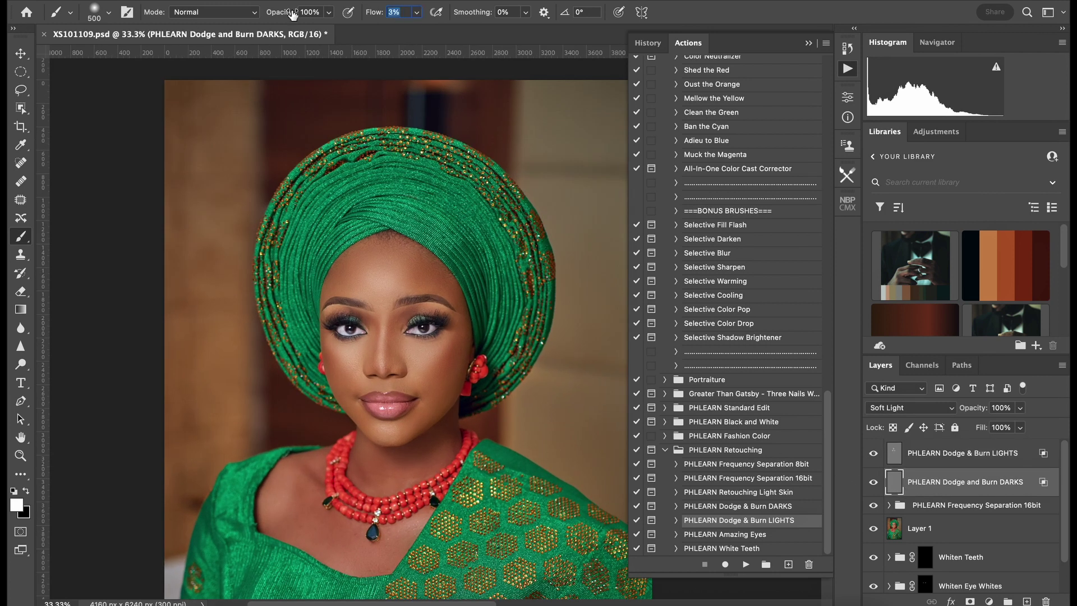
pyautogui.write('2')
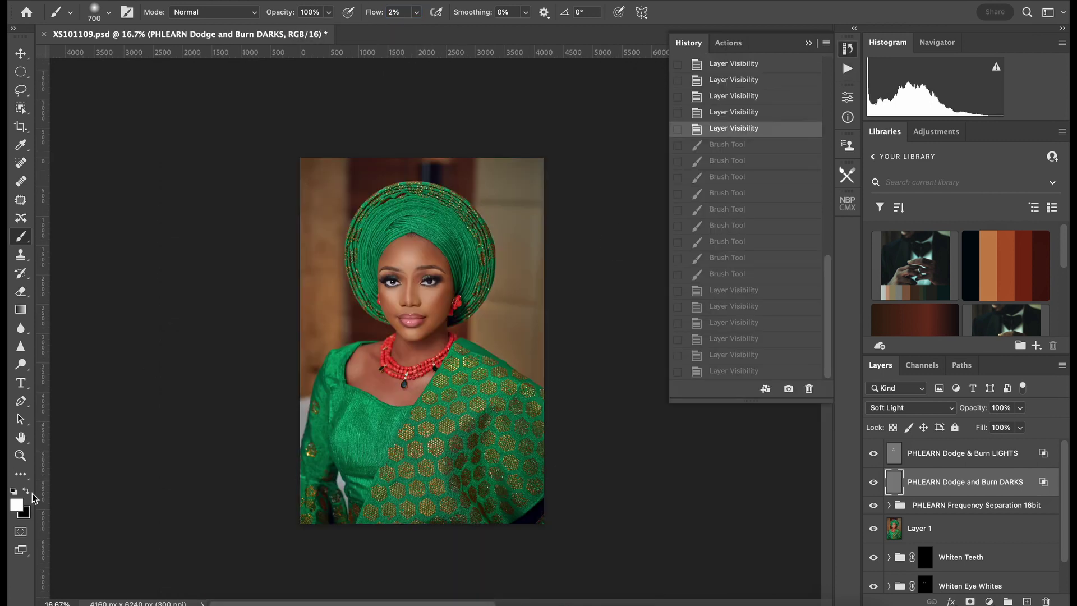
pyautogui.click(25, 492)
pyautogui.press('super+plus')
pyautogui.press('super+plus')
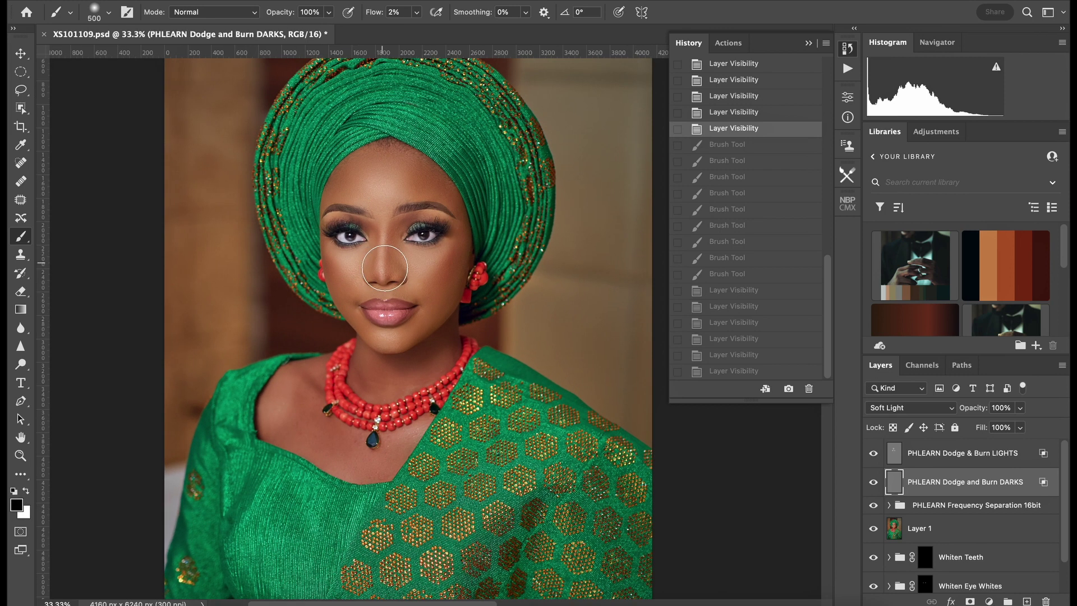
# Reduce the brush to 90 px and darken the sides and lower contours of the nose
pyautogui.press('[')
pyautogui.press('[')
pyautogui.press('[')
pyautogui.press('[')
pyautogui.press('[')
pyautogui.press('[')
pyautogui.press('[')
pyautogui.press('[')
pyautogui.press('[')
pyautogui.moveTo(397, 248); pyautogui.dragTo(387, 257)
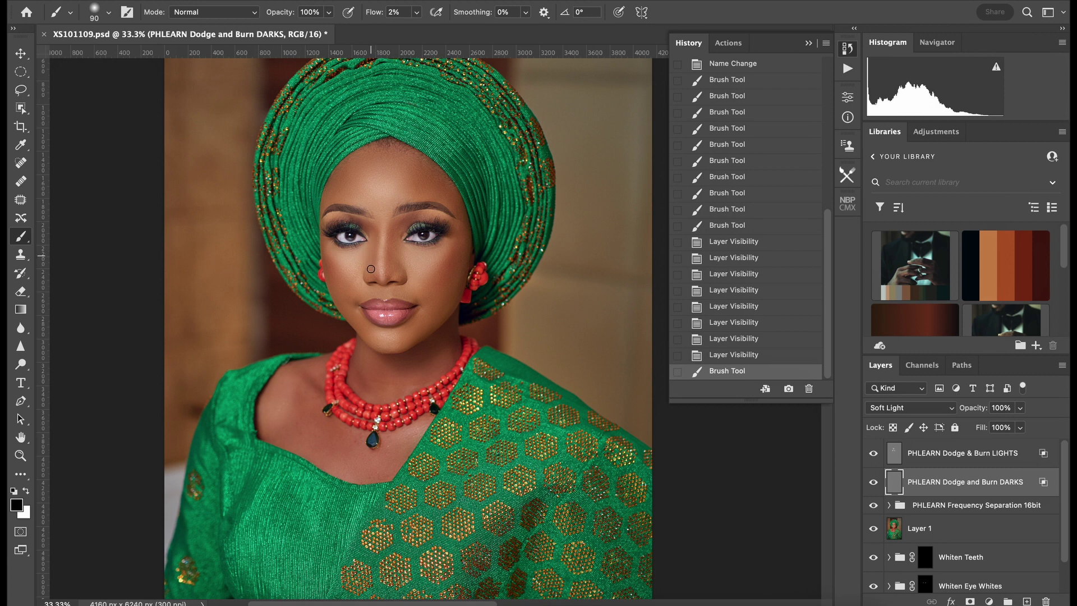
pyautogui.moveTo(370, 269); pyautogui.dragTo(395, 279)
# Darken the outer image-right cheek with a 300 px brush, then enlarge it to 400 px for the image-left cheek
pyautogui.press(']')
pyautogui.press(']')
pyautogui.press(']')
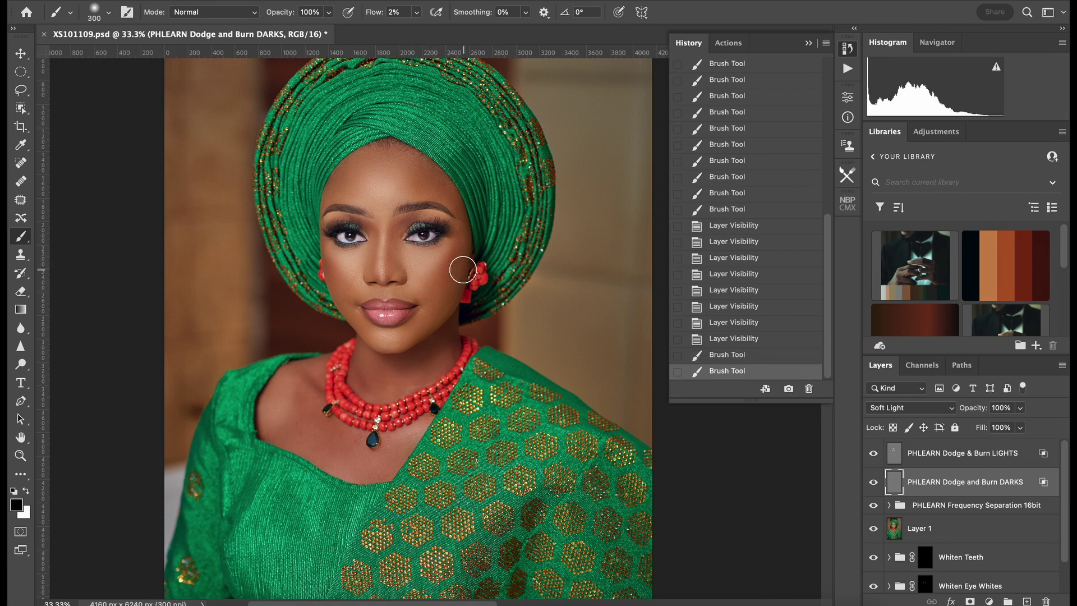
pyautogui.moveTo(463, 270); pyautogui.dragTo(449, 276)
pyautogui.press(']')
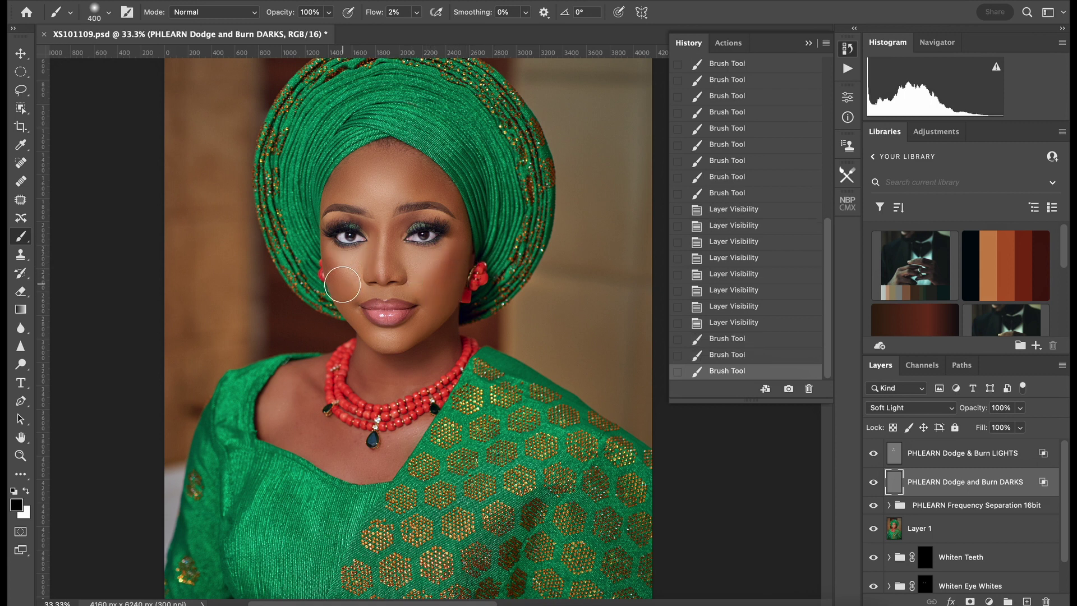
# Enlarge the brush to 500 px and darken the upper forehead along the hairline
pyautogui.press(']')
pyautogui.moveTo(341, 167)
pyautogui.mouseDown()
pyautogui.moveTo(336, 192)
pyautogui.moveTo(325, 192)
pyautogui.moveTo(361, 171)
pyautogui.mouseUp()
pyautogui.moveTo(372, 162); pyautogui.dragTo(403, 161)
pyautogui.moveTo(412, 167)
pyautogui.mouseDown()
pyautogui.moveTo(460, 195)
pyautogui.moveTo(411, 155)
pyautogui.moveTo(338, 180)
pyautogui.mouseUp()
# Darken the image-left jawline beside the chin with a 200 px brush
pyautogui.press('super+minus')
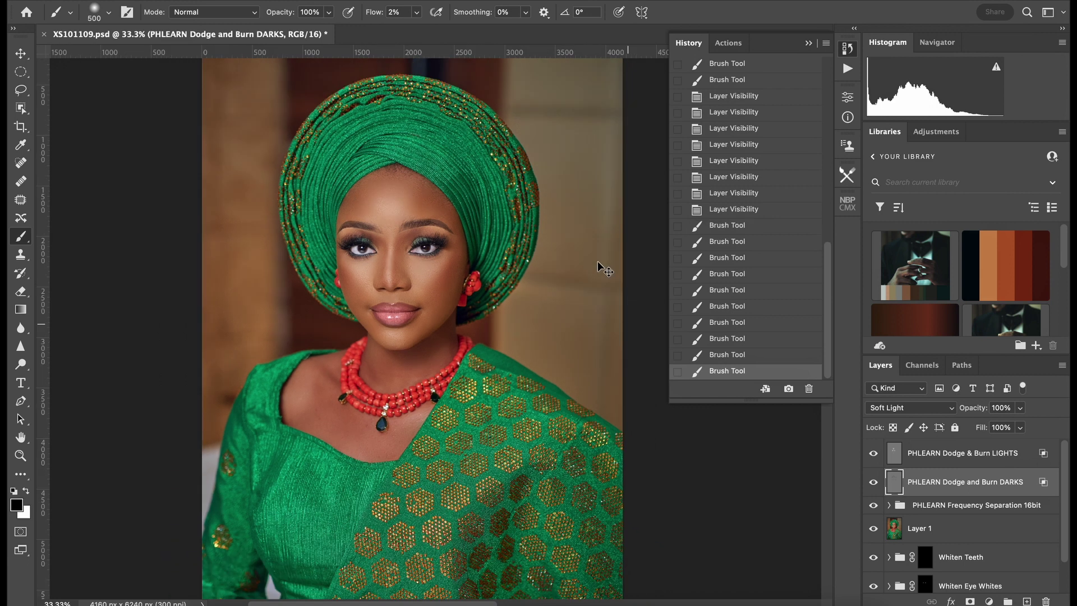
pyautogui.hotkey('ctrl', '-')
pyautogui.hotkey('ctrl', '-')
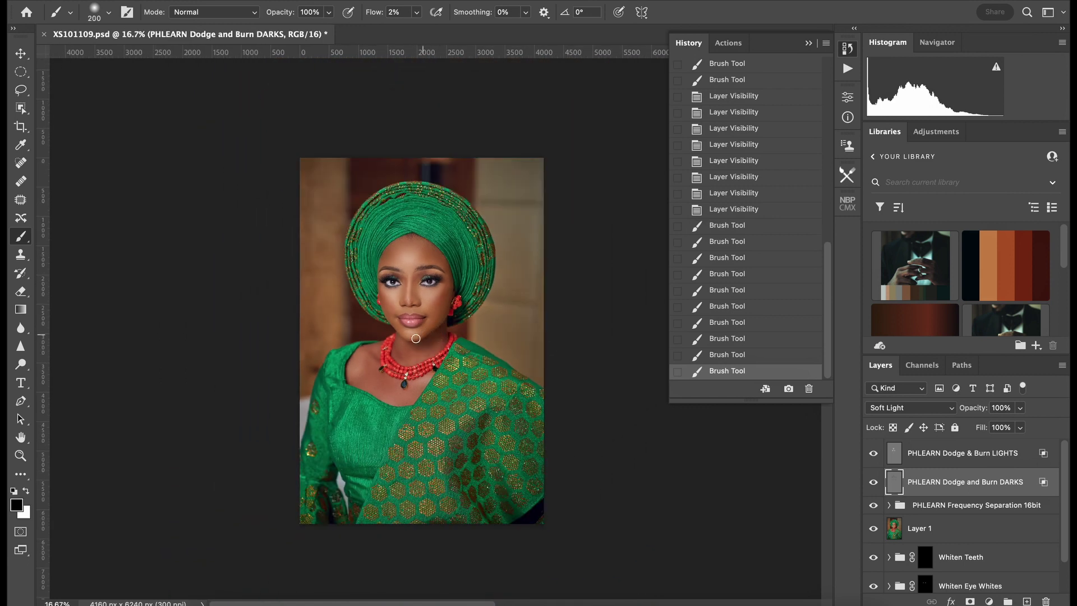
pyautogui.moveTo(397, 330); pyautogui.dragTo(400, 326)
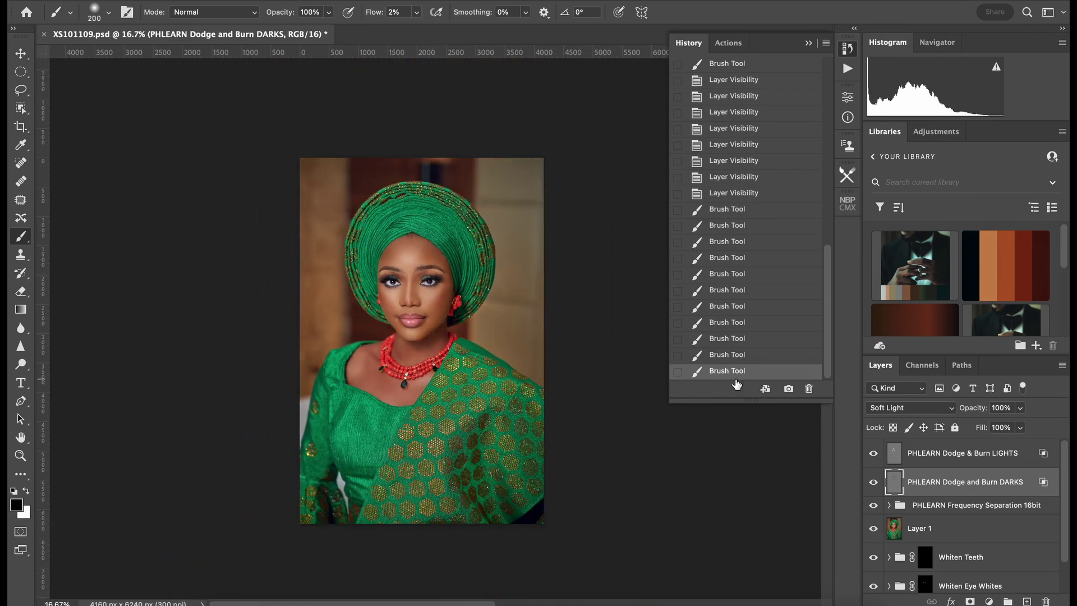
# Reduce the brush to 50 px and darken the image-left edge below the lower lip
pyautogui.hotkey('ctrl', '+')
pyautogui.hotkey('ctrl', '+')
pyautogui.hotkey('ctrl', '+')
pyautogui.hotkey('ctrl', '+')
pyautogui.hotkey('ctrl', '+')
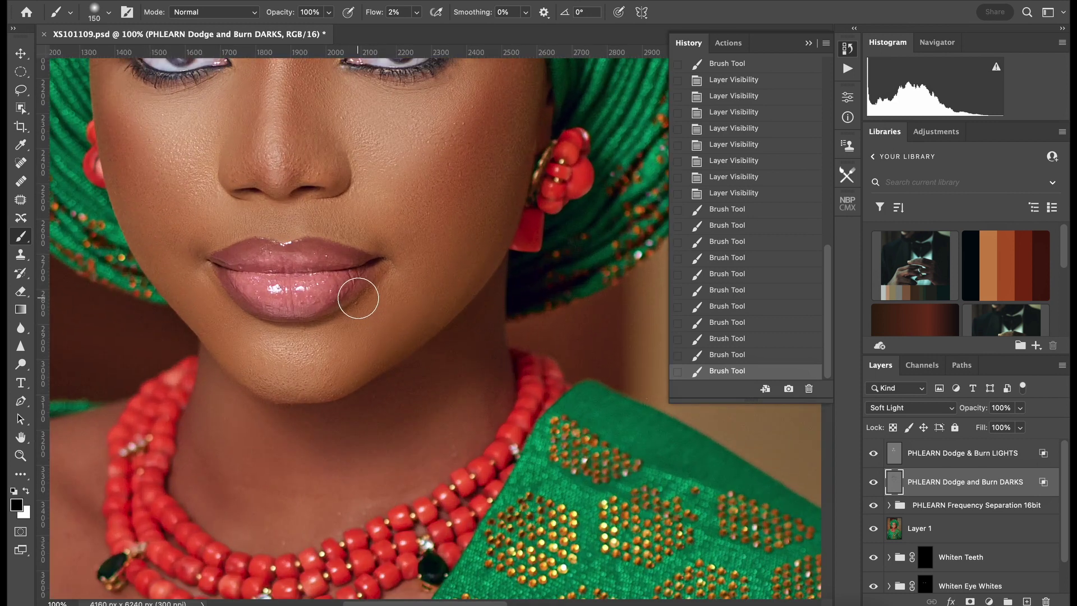
pyautogui.press('[')
pyautogui.press('[')
pyautogui.press('[')
pyautogui.press('[')
pyautogui.press('[')
pyautogui.press('[')
pyautogui.press('[')
pyautogui.press('[')
pyautogui.press('[')
pyautogui.moveTo(241, 302); pyautogui.dragTo(227, 288)
# Compare the full portrait with the Dodge and Burn DARKS layer hidden and shown
pyautogui.hotkey('ctrl', '-')
pyautogui.hotkey('ctrl', '-')
pyautogui.hotkey('ctrl', '-')
pyautogui.hotkey('ctrl', '-')
pyautogui.hotkey('ctrl', '-')
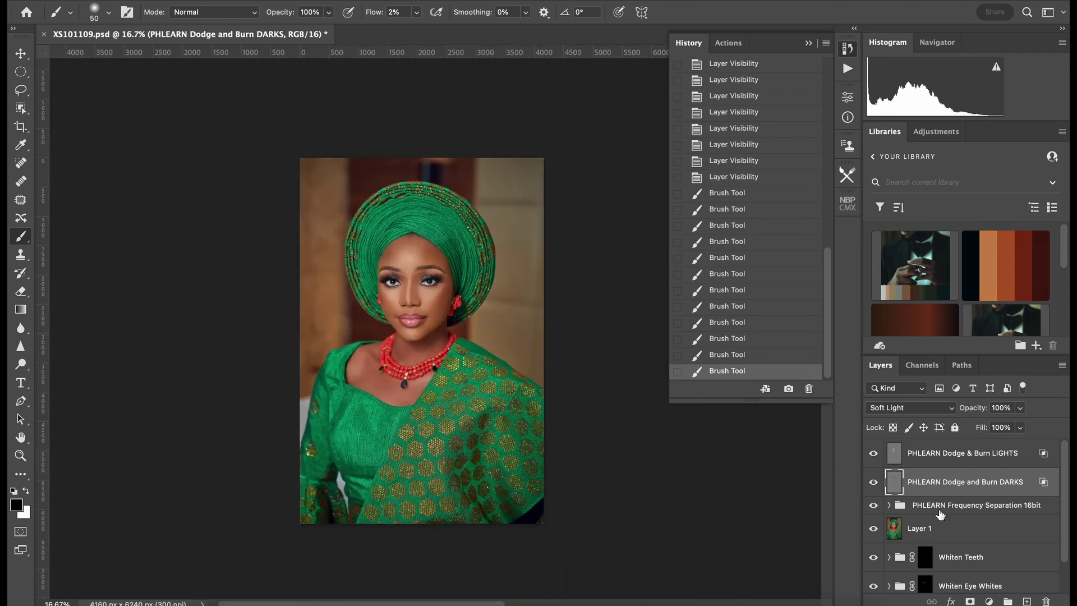
pyautogui.click(874, 484)
pyautogui.click(873, 484)
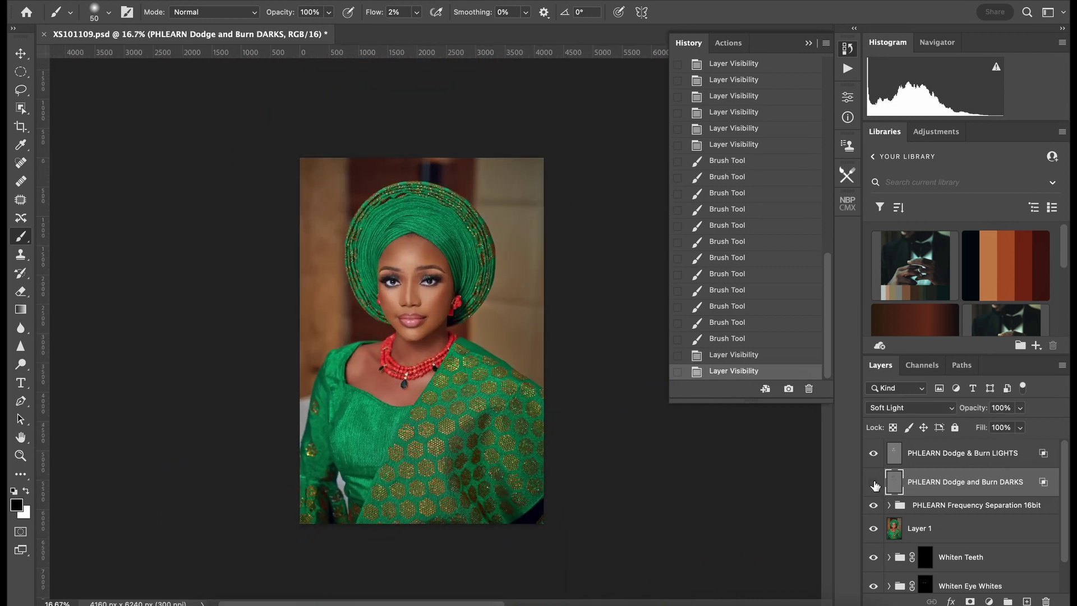
pyautogui.click(873, 484)
pyautogui.click(873, 483)
# Group the Dodge & Burn LIGHTS and DARKS layers together
pyautogui.keyDown('shift'); pyautogui.click(975, 460); pyautogui.keyUp('shift')
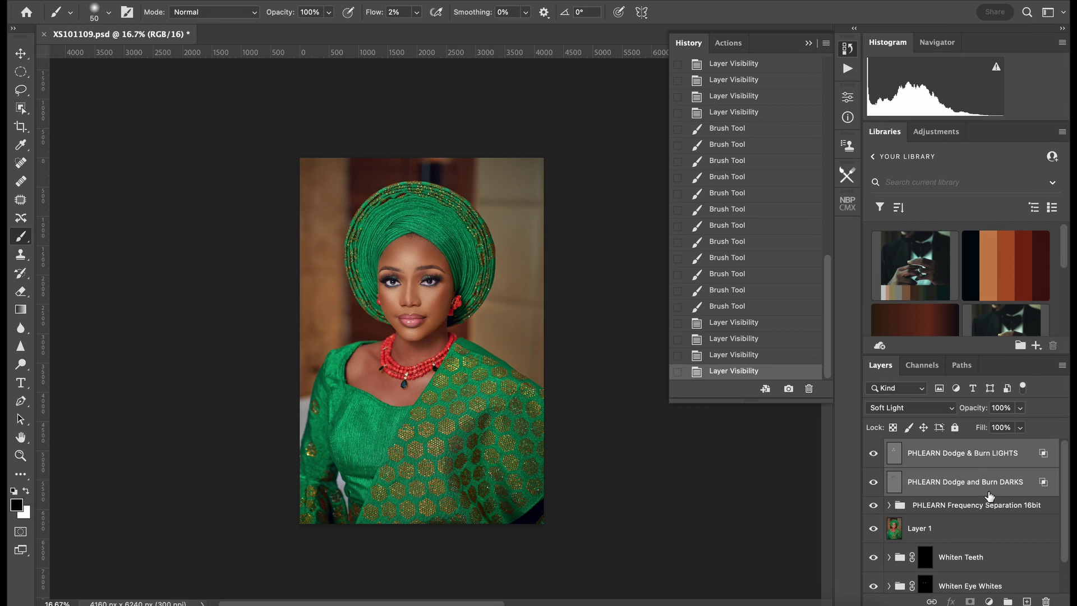
pyautogui.hotkey('ctrl', 'g')
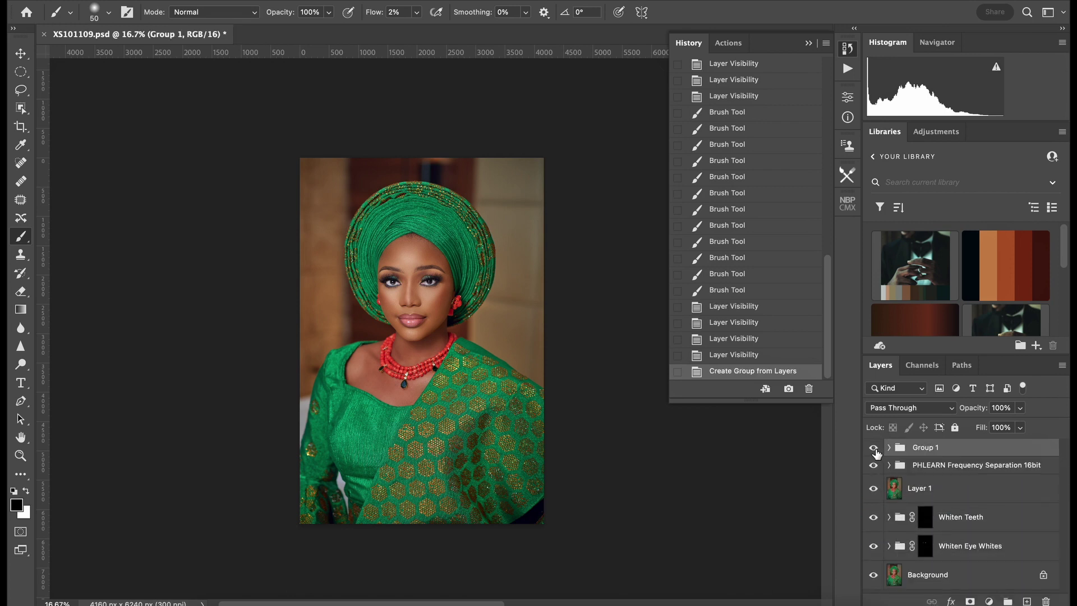
# Compare the portrait with the dodge and burn group hidden and shown, and examine the contoured face up close
pyautogui.click(873, 448)
pyautogui.click(874, 447)
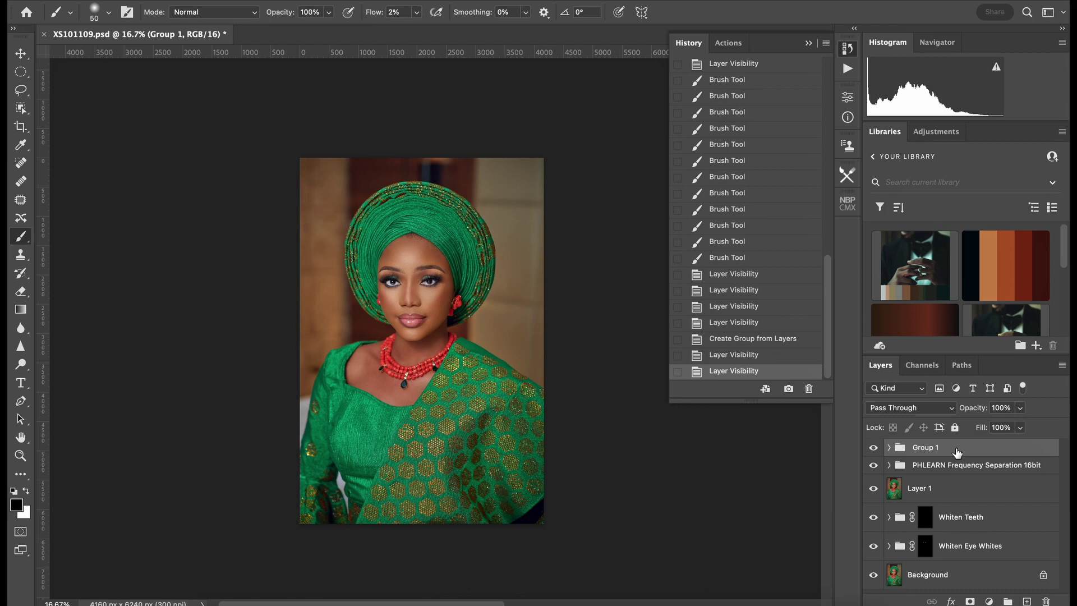
pyautogui.hotkey('ctrl', '+')
pyautogui.hotkey('ctrl', '+')
pyautogui.hotkey('ctrl', '+')
pyautogui.hotkey('ctrl', '+')
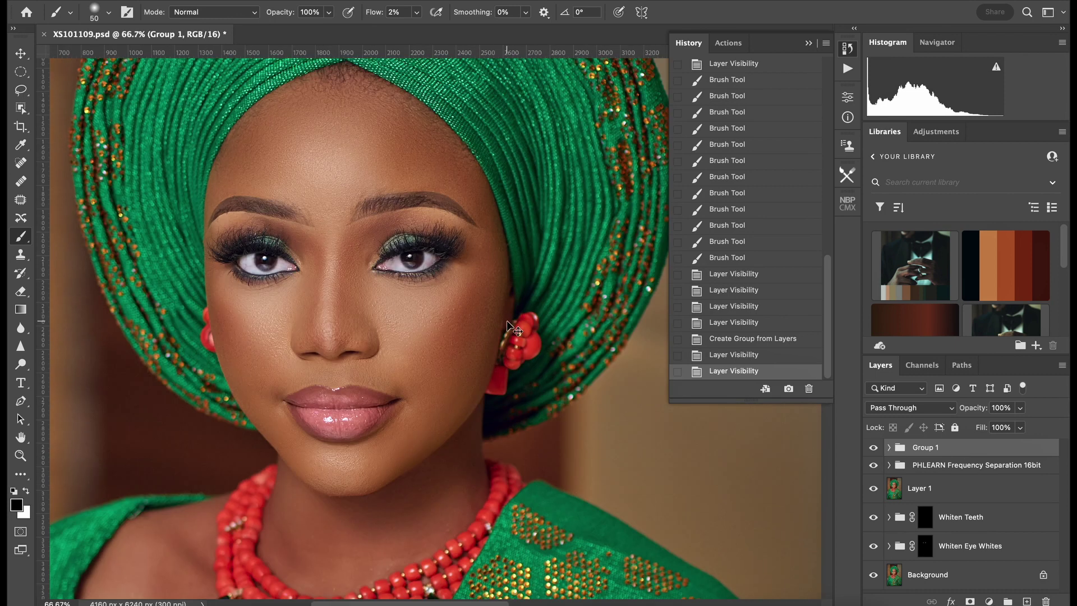
pyautogui.hotkey('ctrl', '-')
pyautogui.hotkey('ctrl', '-')
pyautogui.hotkey('ctrl', '-')
pyautogui.hotkey('ctrl', '-')
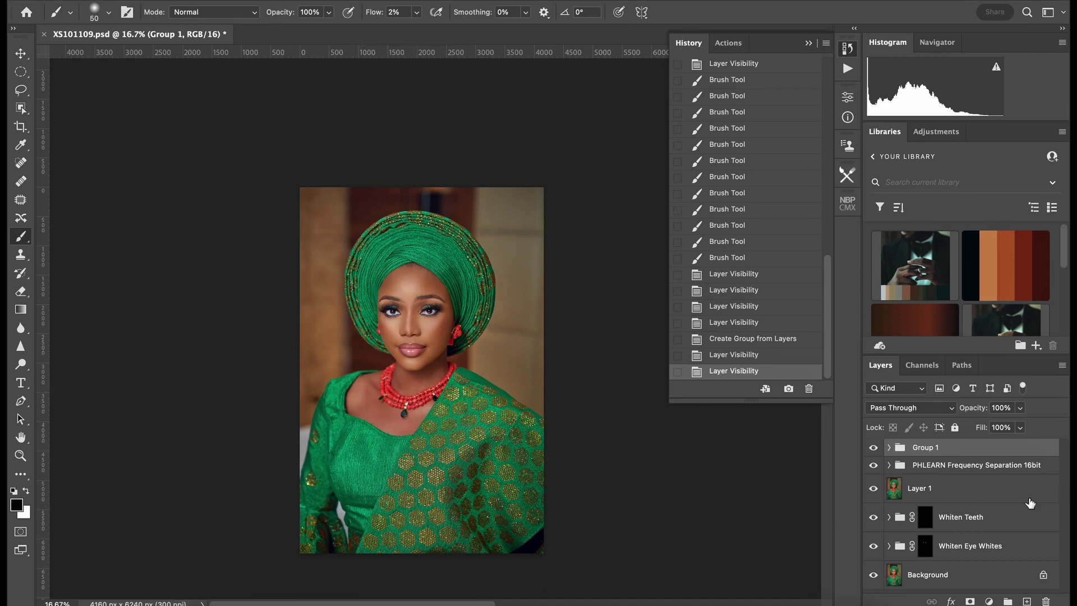
# Add a Color Balance adjustment layer above the dodge and burn group with midtones at red +2 and green +1
pyautogui.click(988, 601)
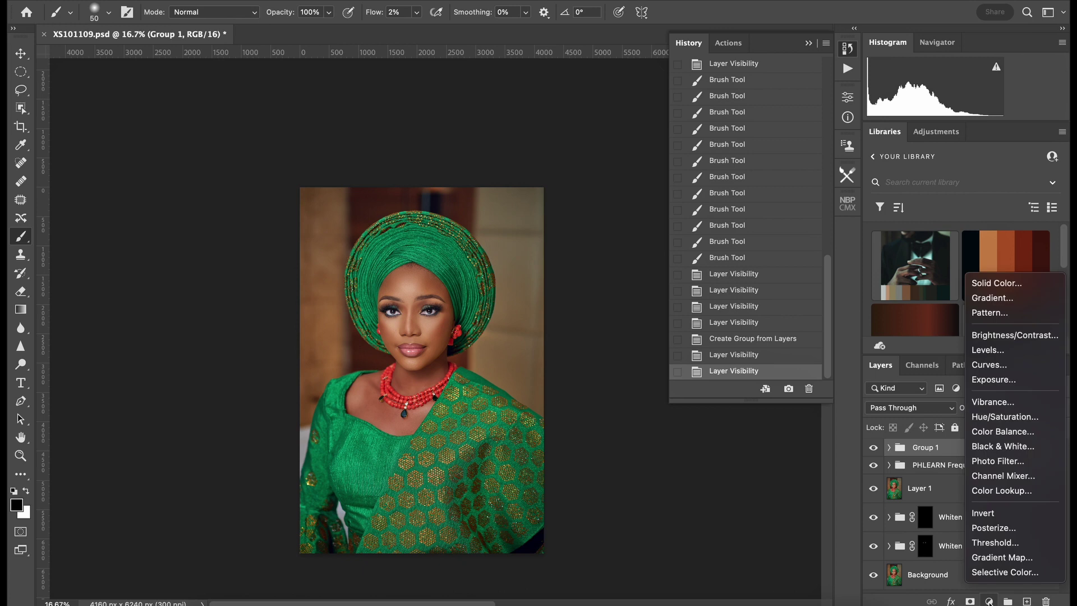
pyautogui.click(978, 429)
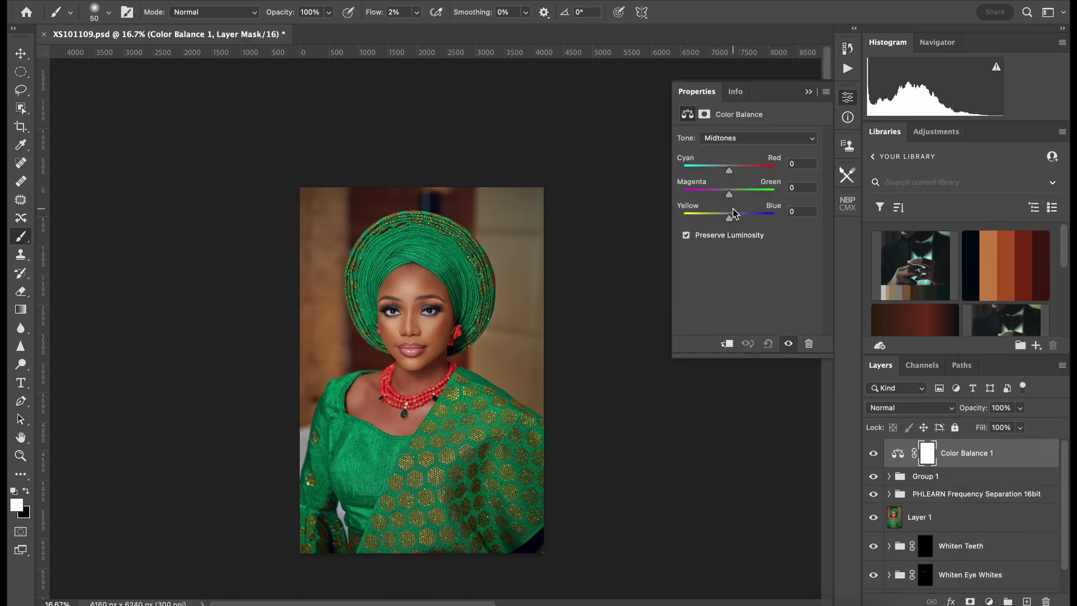
pyautogui.moveTo(731, 197); pyautogui.dragTo(730, 197)
pyautogui.moveTo(730, 170); pyautogui.dragTo(732, 175)
pyautogui.click(970, 452)
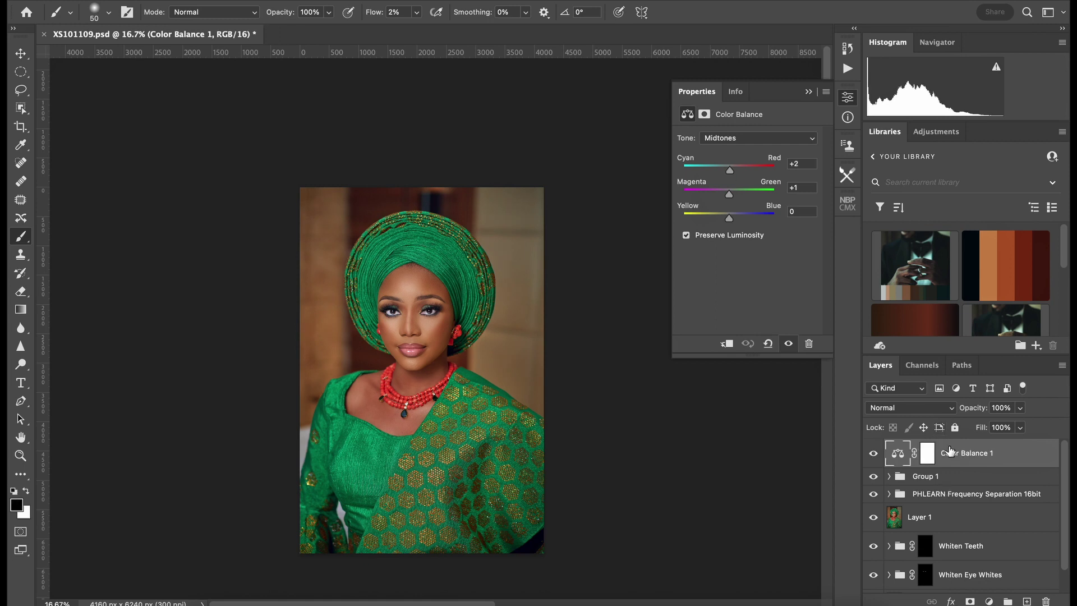
# Switch the Color Balance tone to Shadows and adjust the magenta–green balance
pyautogui.click(751, 141)
pyautogui.click(749, 253)
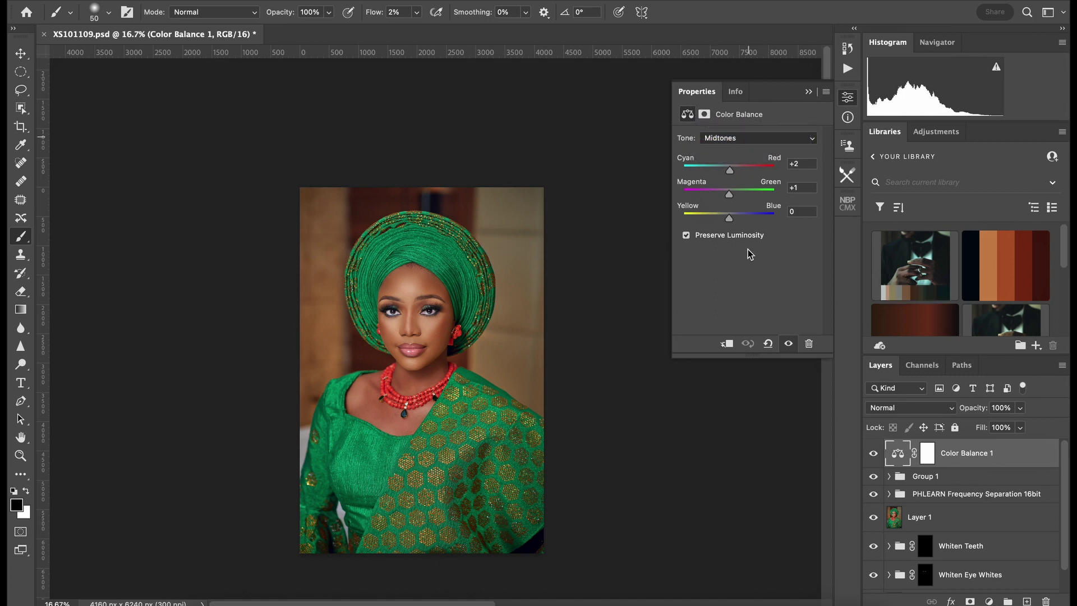
pyautogui.click(732, 138)
pyautogui.click(736, 120)
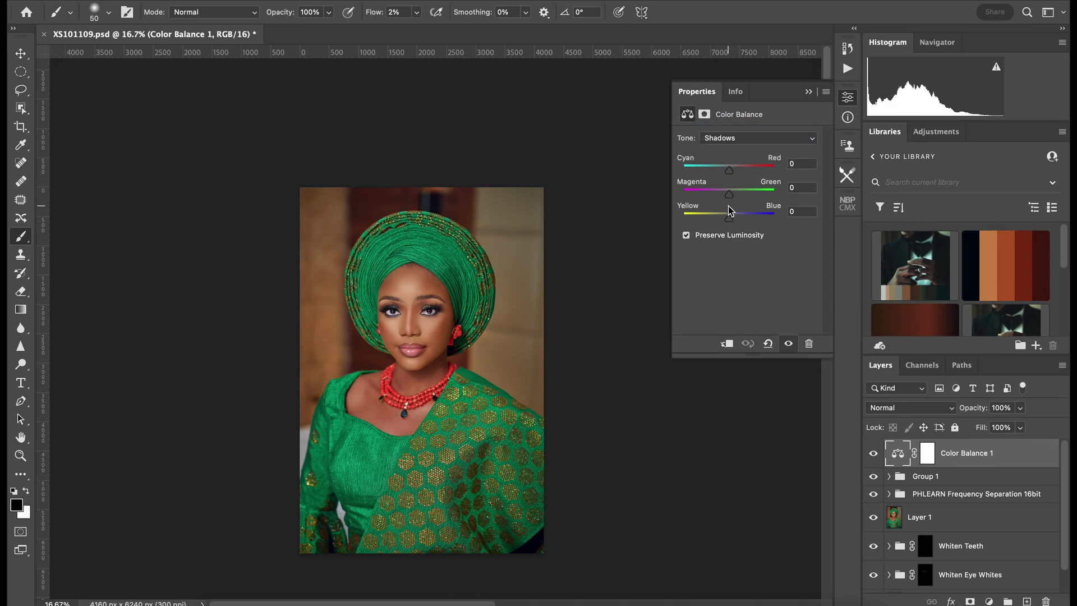
pyautogui.moveTo(731, 196); pyautogui.dragTo(732, 200)
pyautogui.click(690, 395)
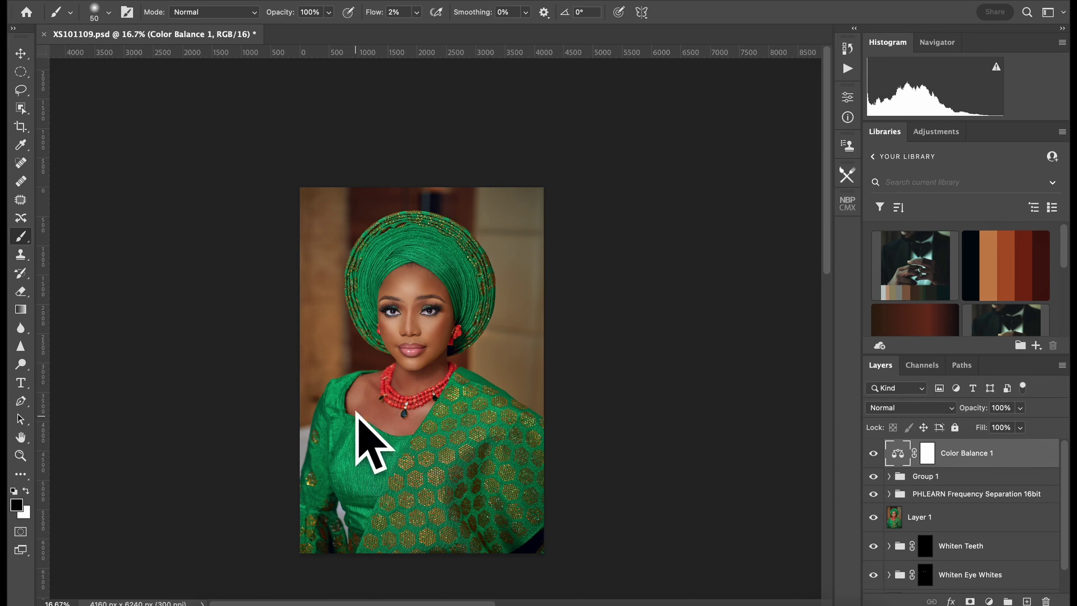
# Add a second Color Balance adjustment layer with midtones green at +5 and invert its mask to black
pyautogui.click(989, 602)
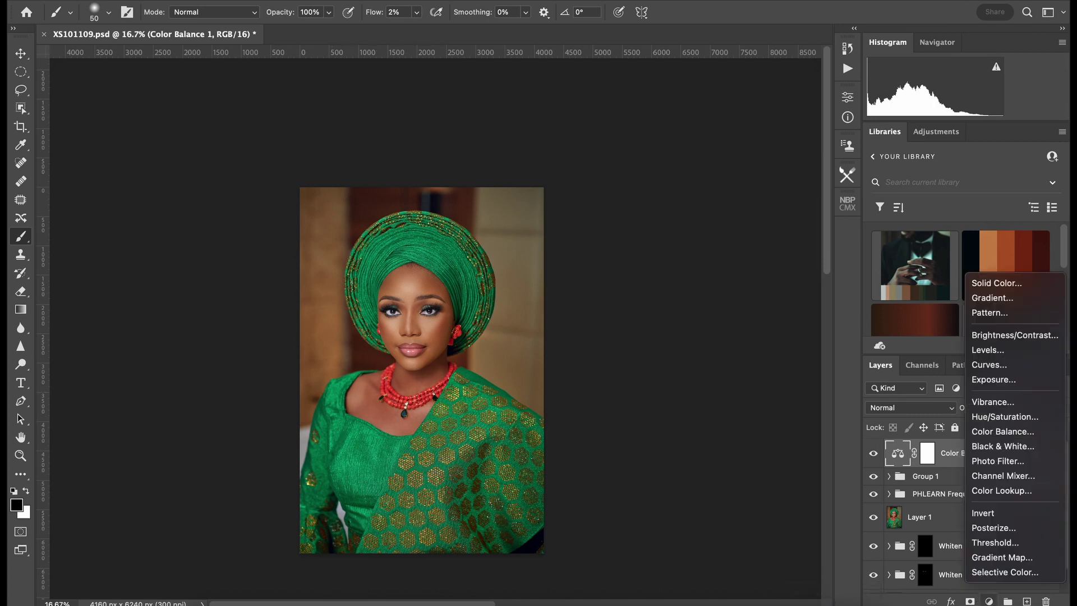
pyautogui.click(1003, 431)
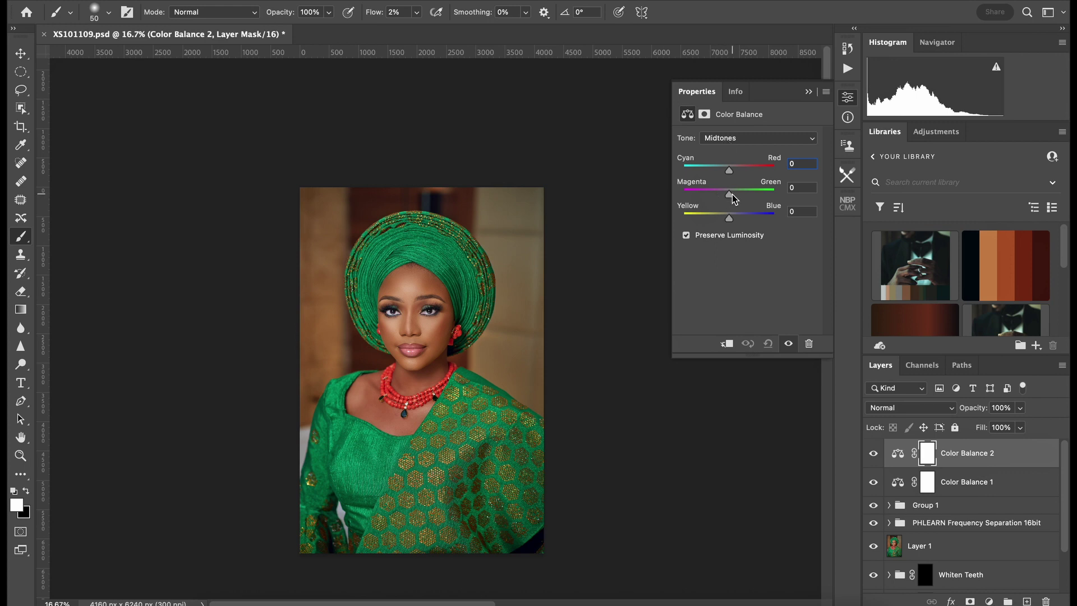
pyautogui.moveTo(732, 194); pyautogui.dragTo(730, 194)
pyautogui.hotkey('ctrl', 'i')
# Set the brush to 100% flow and 400 px and paint white on the mask over the chest skin
pyautogui.press('super+plus')
pyautogui.press('super+plus')
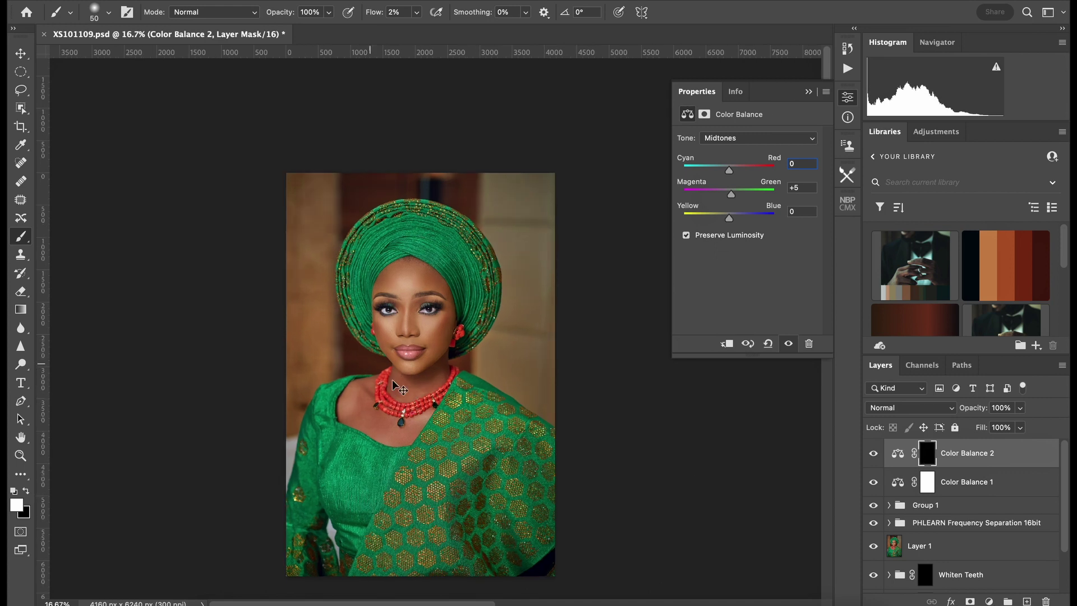
pyautogui.hotkey('shift', '0')
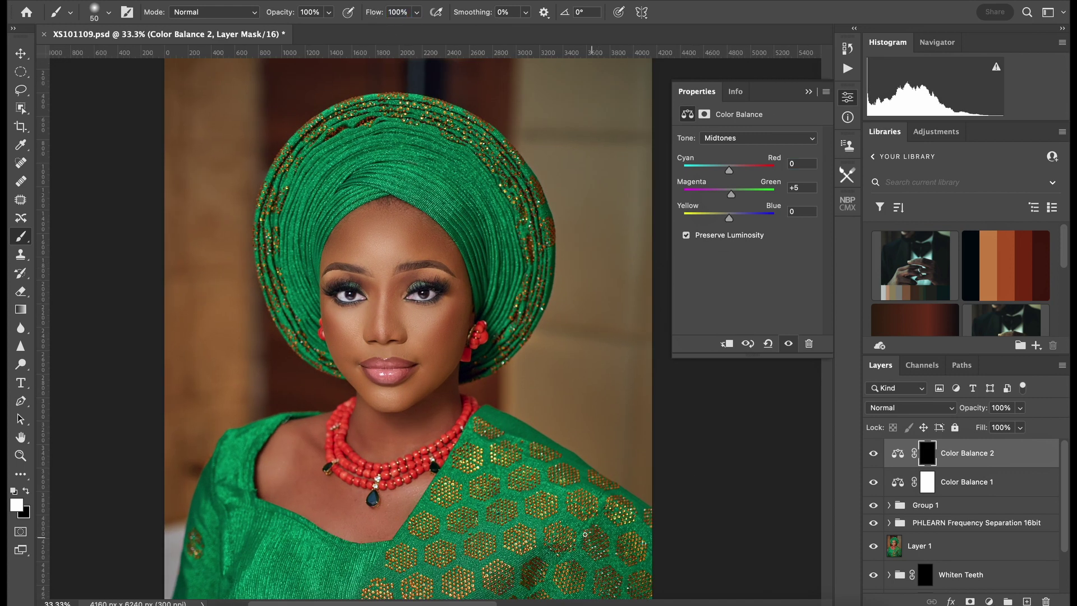
pyautogui.press(']')
pyautogui.press(']')
pyautogui.press(']')
pyautogui.press(']')
pyautogui.press(']')
pyautogui.moveTo(410, 439)
pyautogui.mouseDown()
pyautogui.moveTo(310, 444)
pyautogui.moveTo(306, 431)
pyautogui.moveTo(282, 453)
pyautogui.moveTo(277, 488)
pyautogui.moveTo(365, 523)
pyautogui.moveTo(386, 519)
pyautogui.moveTo(328, 488)
pyautogui.moveTo(344, 505)
pyautogui.moveTo(308, 448)
pyautogui.moveTo(314, 437)
pyautogui.moveTo(281, 457)
pyautogui.moveTo(293, 497)
pyautogui.moveTo(358, 522)
pyautogui.moveTo(410, 494)
pyautogui.mouseUp()
# Compare the full portrait with the Color Balance 2 layer hidden and shown
pyautogui.hotkey('ctrl', '-')
pyautogui.hotkey('ctrl', '-')
pyautogui.hotkey('ctrl', '-')
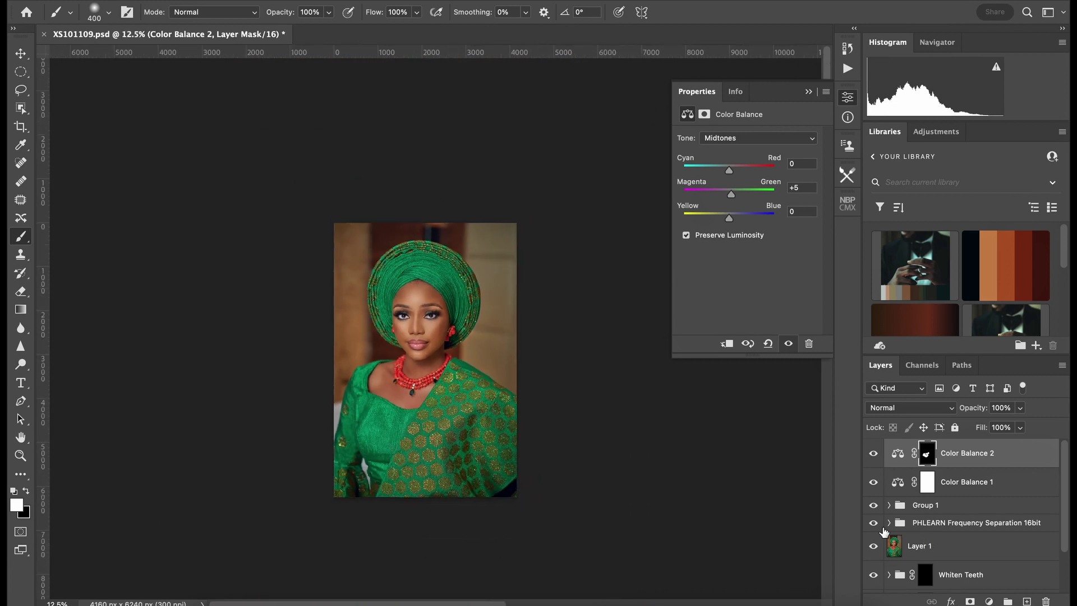
pyautogui.click(873, 453)
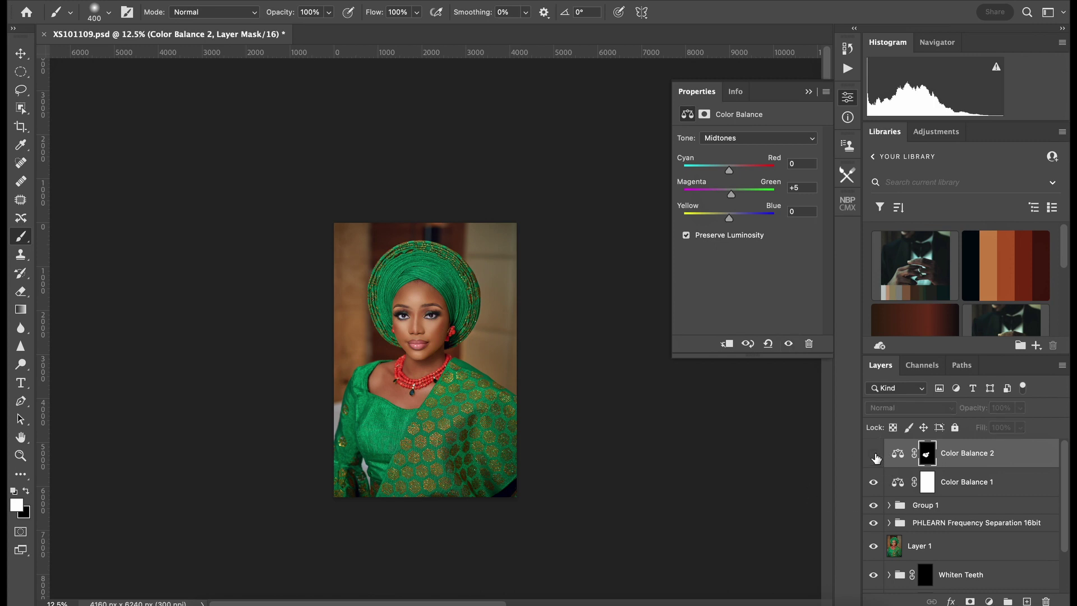
pyautogui.click(873, 454)
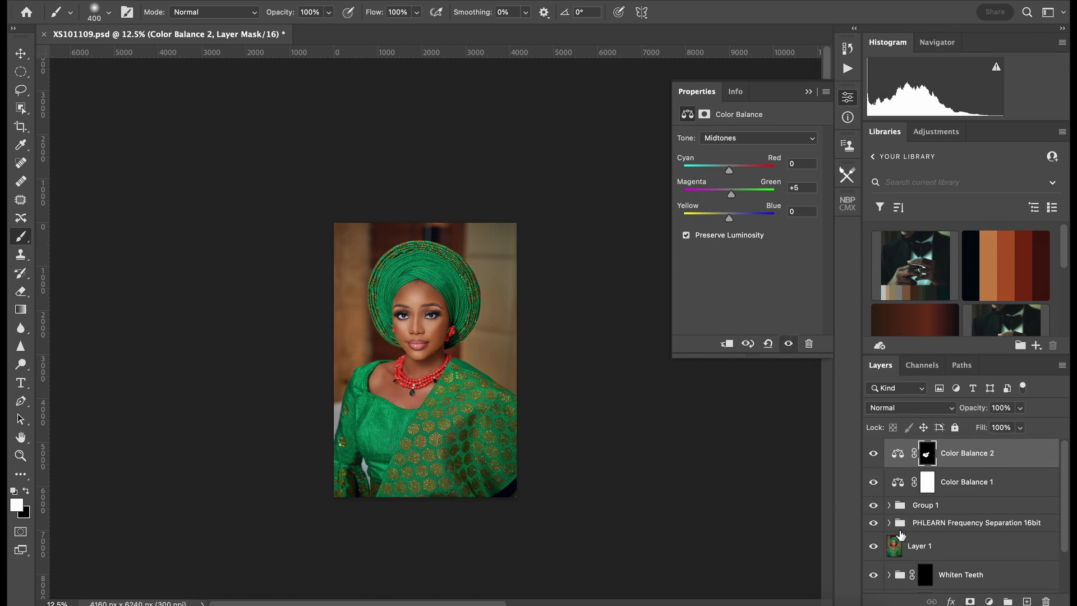
# Select the PHLEARN Frequency Separation LF layer inside its group and activate the Mixer Brush
pyautogui.click(890, 522)
pyautogui.scroll(-1, 955, 528)
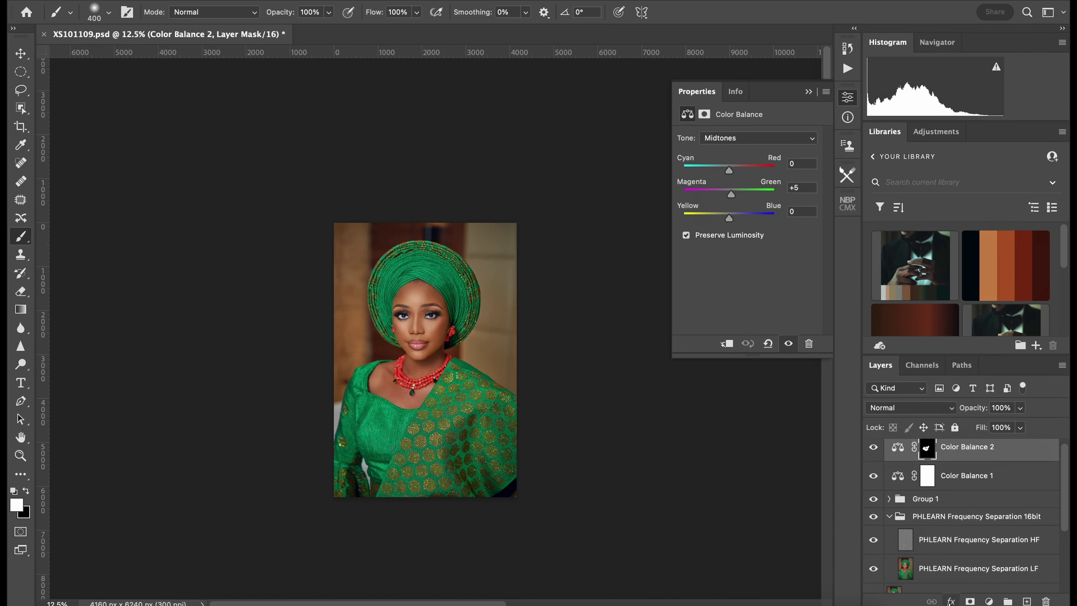
pyautogui.click(947, 569)
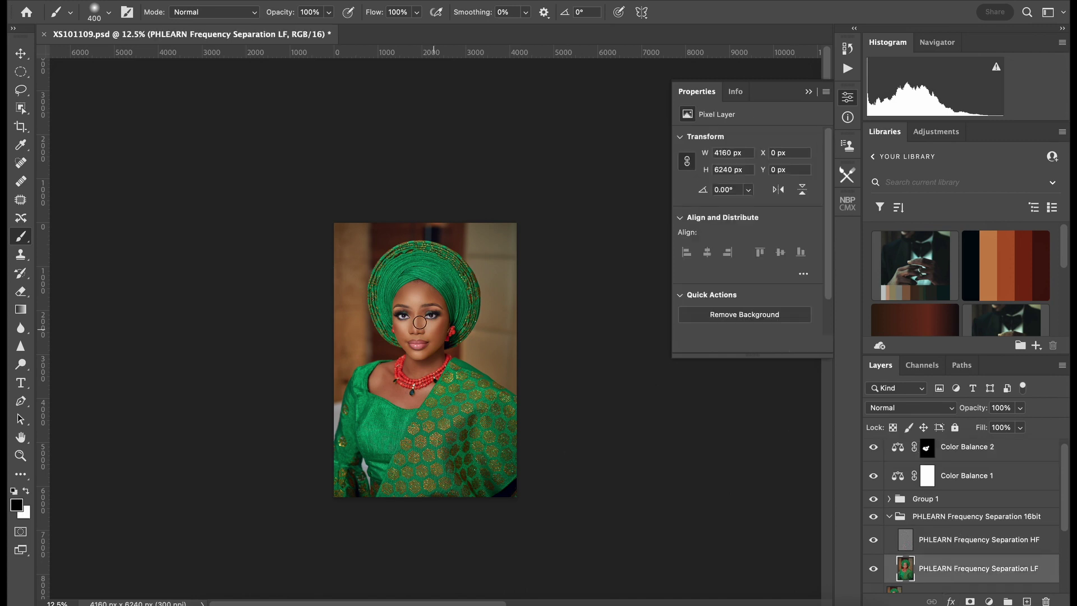
pyautogui.press('super+plus')
pyautogui.click(20, 475)
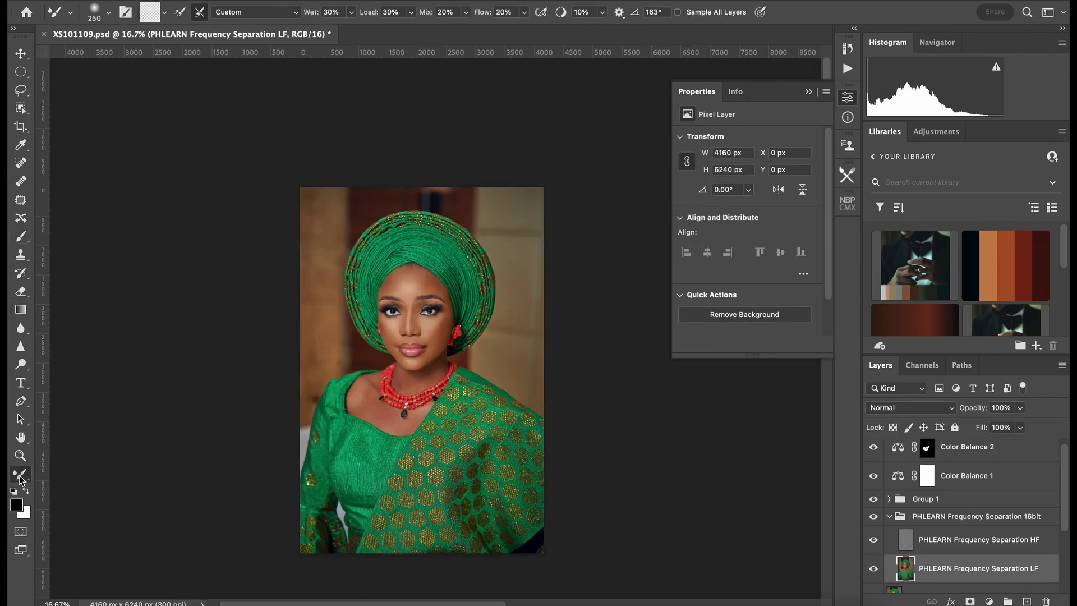
# Smooth the image-left chest skin beside the necklace on the low-frequency layer with a 400 px Mixer Brush
pyautogui.press('super+plus')
pyautogui.press(']')
pyautogui.press(']')
pyautogui.press(']')
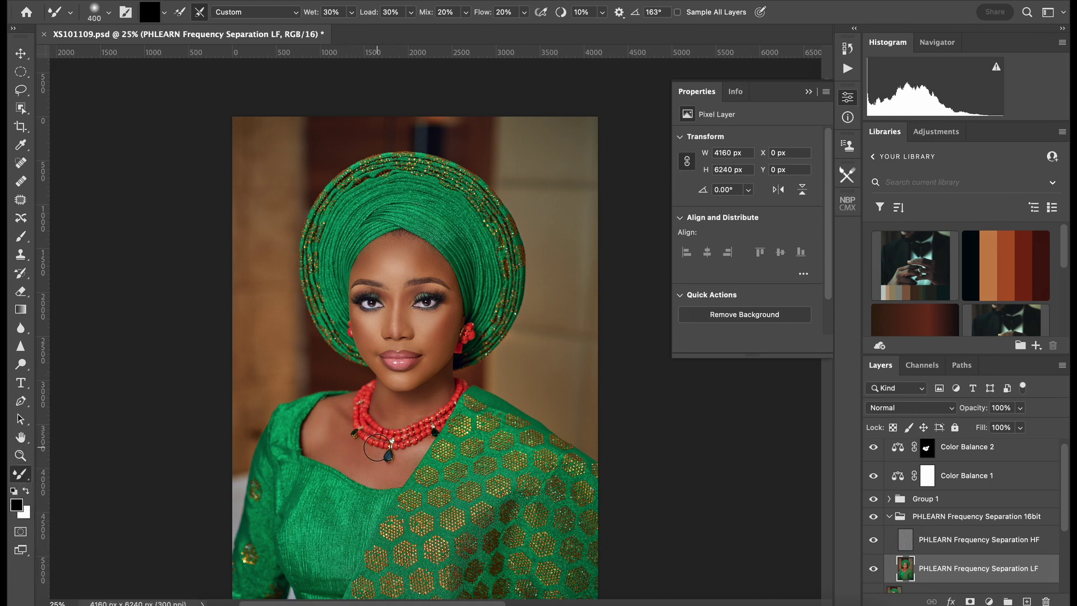
pyautogui.press(']')
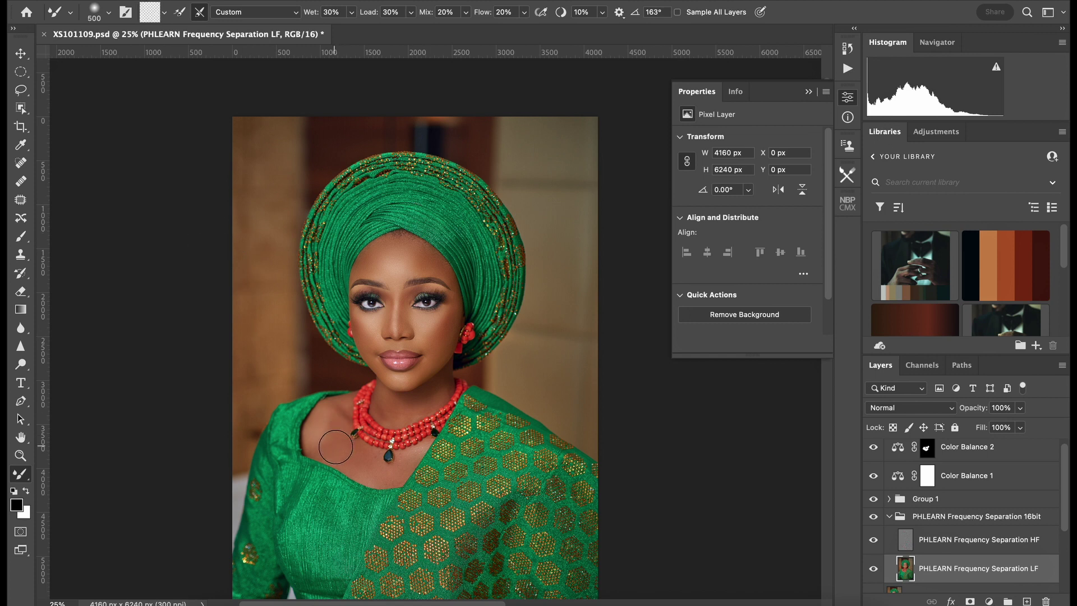
pyautogui.press('[')
pyautogui.moveTo(331, 440)
pyautogui.mouseDown()
pyautogui.moveTo(333, 455)
pyautogui.moveTo(316, 441)
pyautogui.moveTo(331, 446)
pyautogui.moveTo(328, 424)
pyautogui.mouseUp()
pyautogui.press('super+minus')
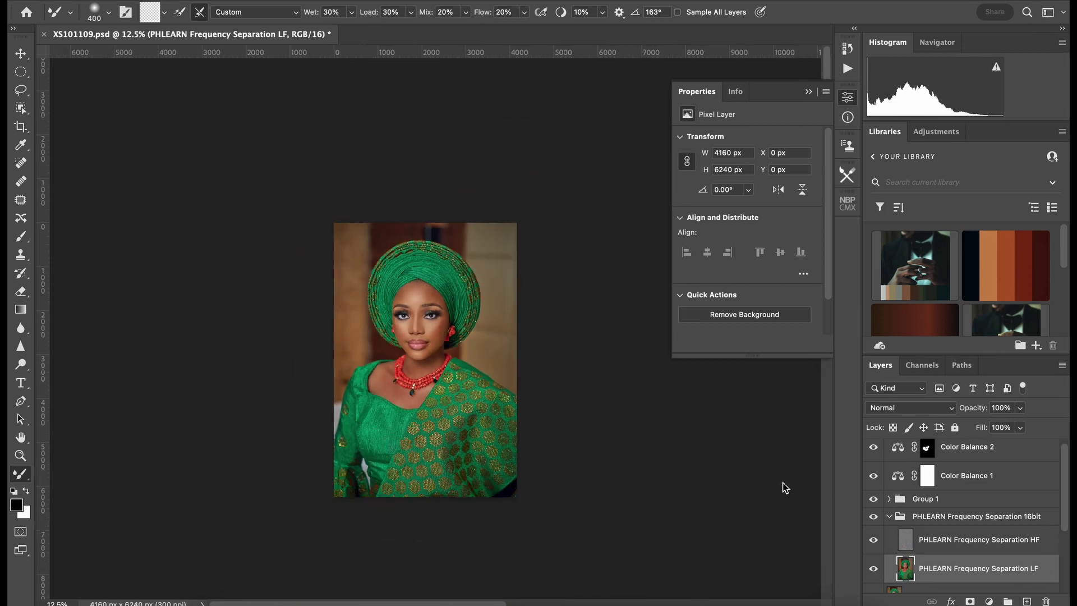
# Stamp all visible layers onto a new merged layer above Color Balance 2
pyautogui.scroll(1, 987, 505)
pyautogui.click(986, 455)
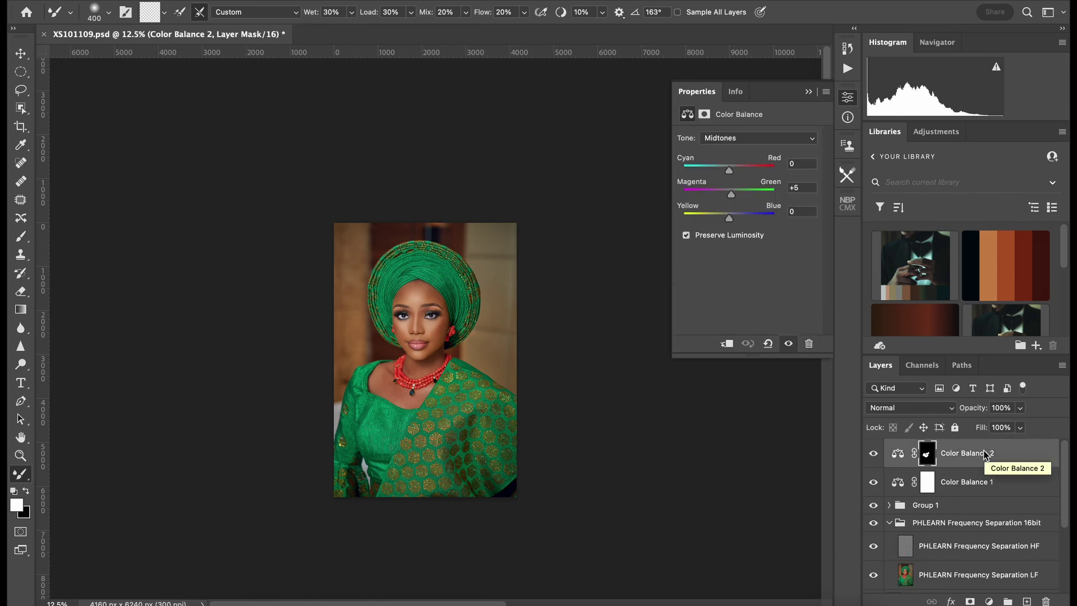
pyautogui.press('alt+shift+super+e')
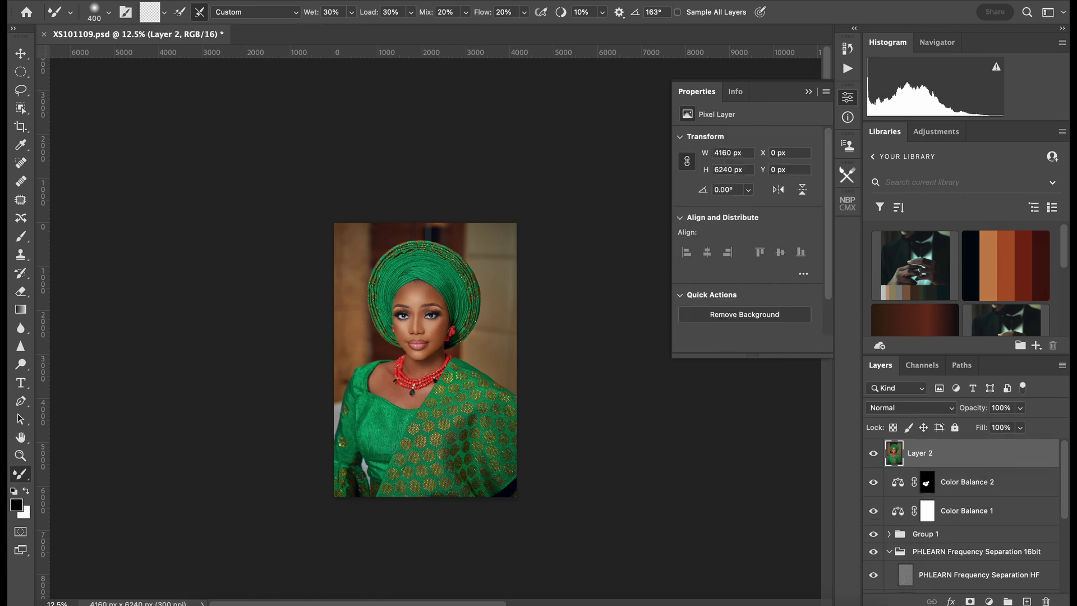
# Open the merged layer in Liquify and try to push the image-left shoulder edge inward with a 900 px Forward Warp brush
pyautogui.click(337, 1)
pyautogui.click(369, 104)
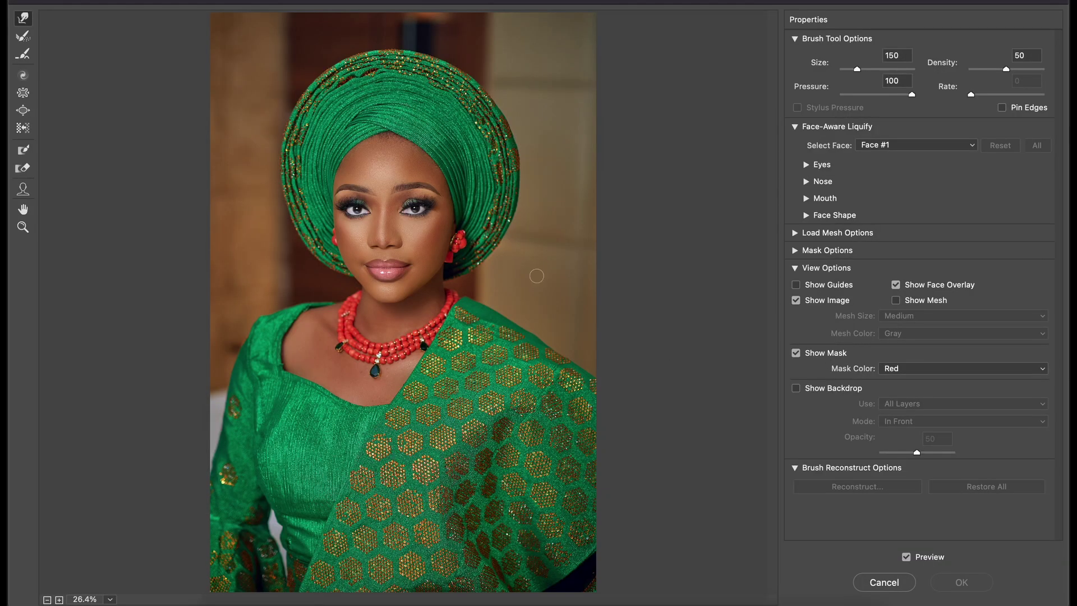
pyautogui.press(']')
pyautogui.press(']')
pyautogui.press(']')
pyautogui.press(']')
pyautogui.press(']')
pyautogui.press(']')
pyautogui.press(']')
pyautogui.moveTo(256, 326); pyautogui.dragTo(269, 327)
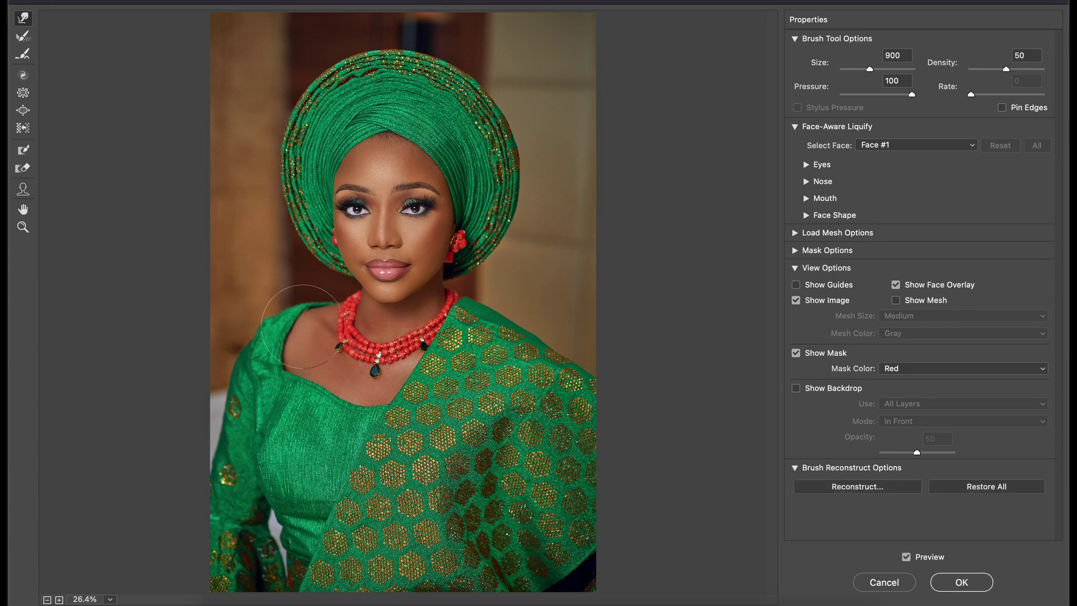
# Undo the last warp and reshape the image-left shoulder and neckline with a 700 px Forward Warp brush
pyautogui.press('[')
pyautogui.press('[')
pyautogui.hotkey('ctrl', 'alt', 'z')
pyautogui.moveTo(307, 305); pyautogui.dragTo(257, 319)
pyautogui.moveTo(293, 353)
pyautogui.mouseDown()
pyautogui.moveTo(311, 294)
pyautogui.moveTo(296, 327)
pyautogui.mouseUp()
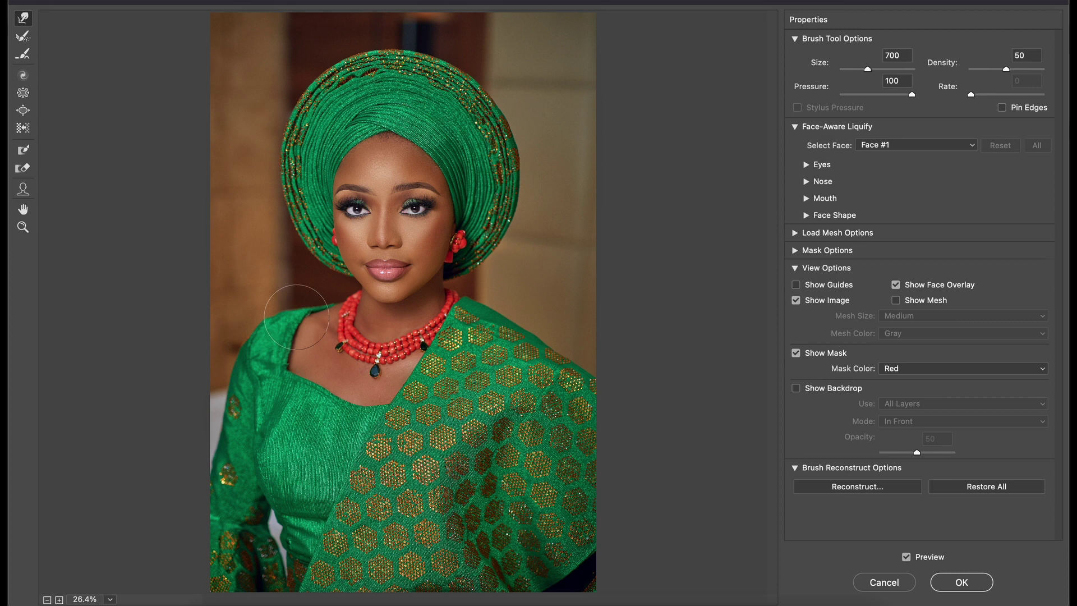
# Adjust the warp brush size around the image-right shoulder and apply the Liquify changes to the merged layer
pyautogui.press(']')
pyautogui.press(']')
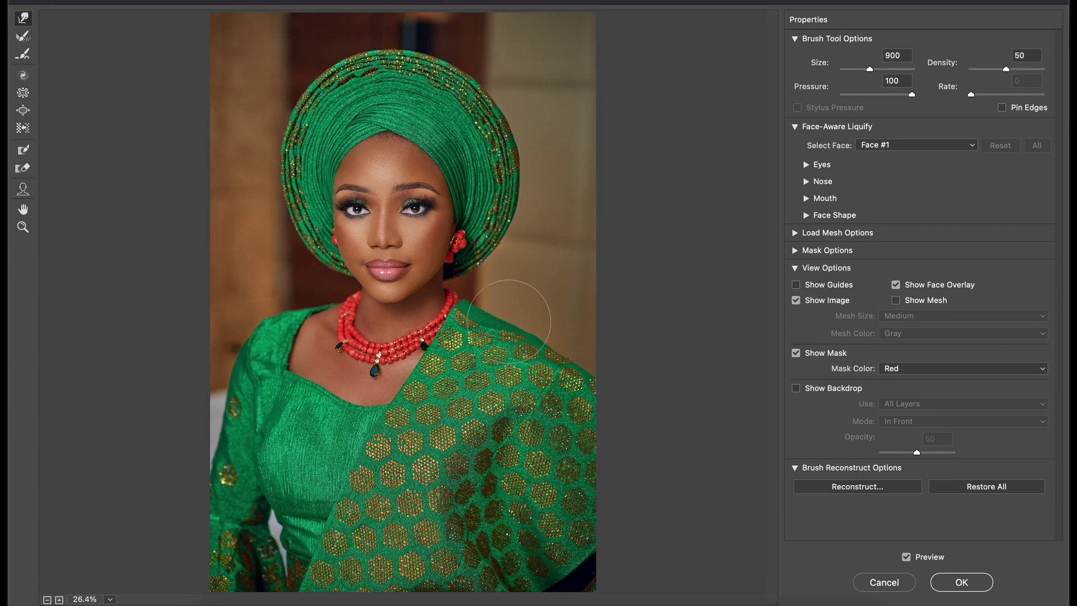
pyautogui.press('[')
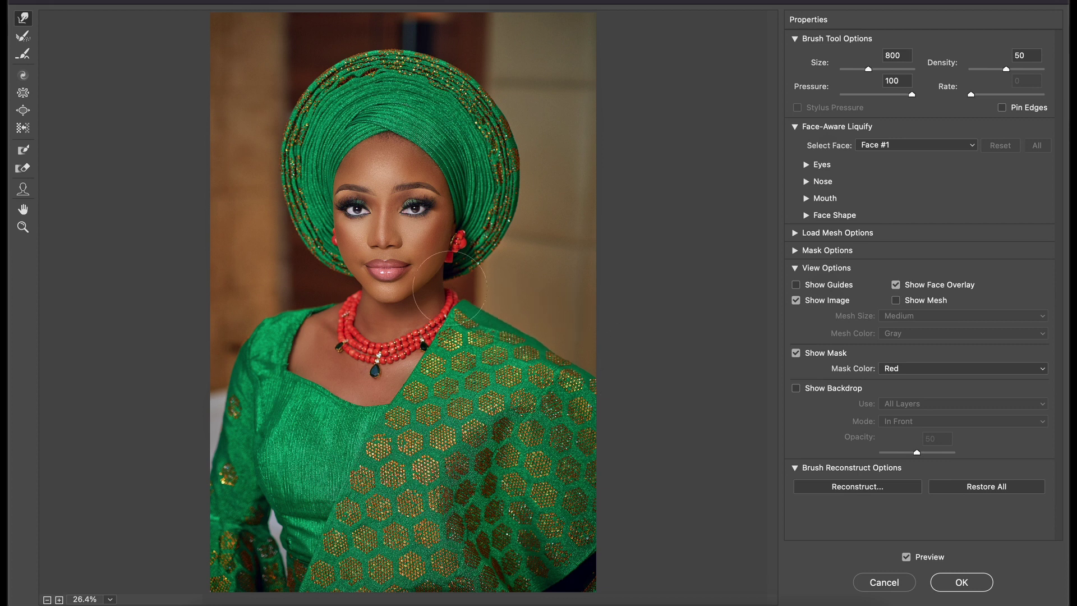
pyautogui.press('[')
pyautogui.press('[')
pyautogui.press('[')
pyautogui.press('[')
pyautogui.press(']')
pyautogui.press(']')
pyautogui.click(979, 582)
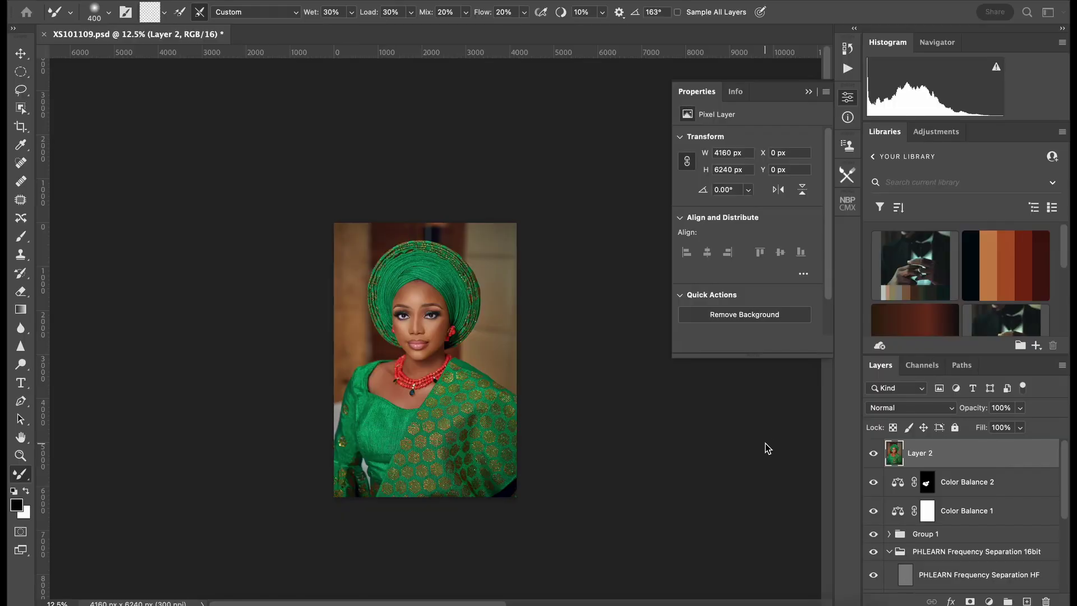
# Examine the retouched face up to 100% magnification and return to the full portrait
pyautogui.press('super+equal')
pyautogui.scroll(-5, 954, 533)
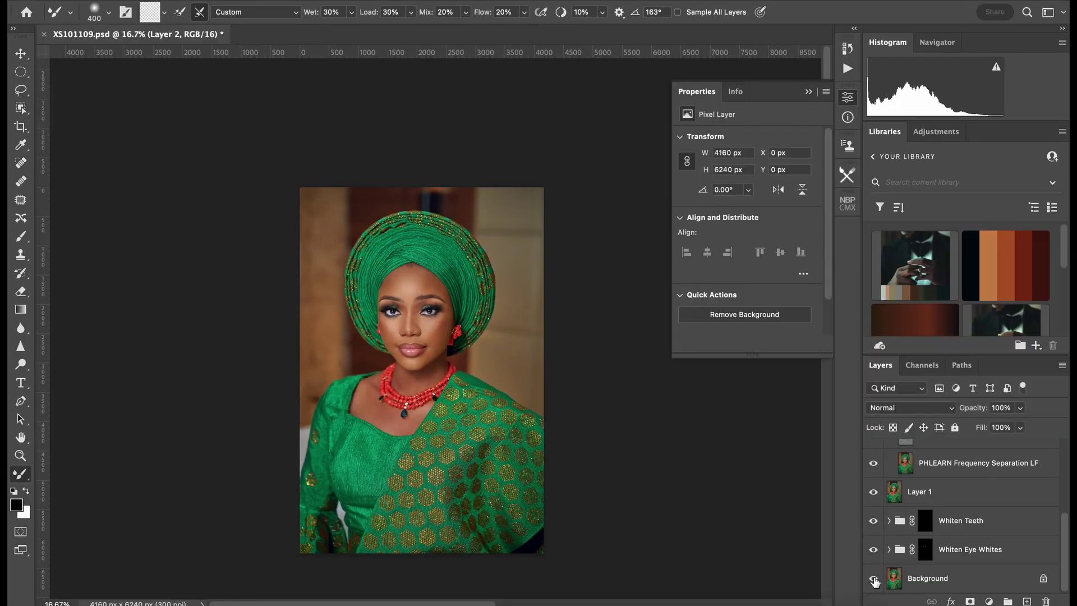
pyautogui.press('super+equal')
pyautogui.press('super+equal')
pyautogui.press('super+equal')
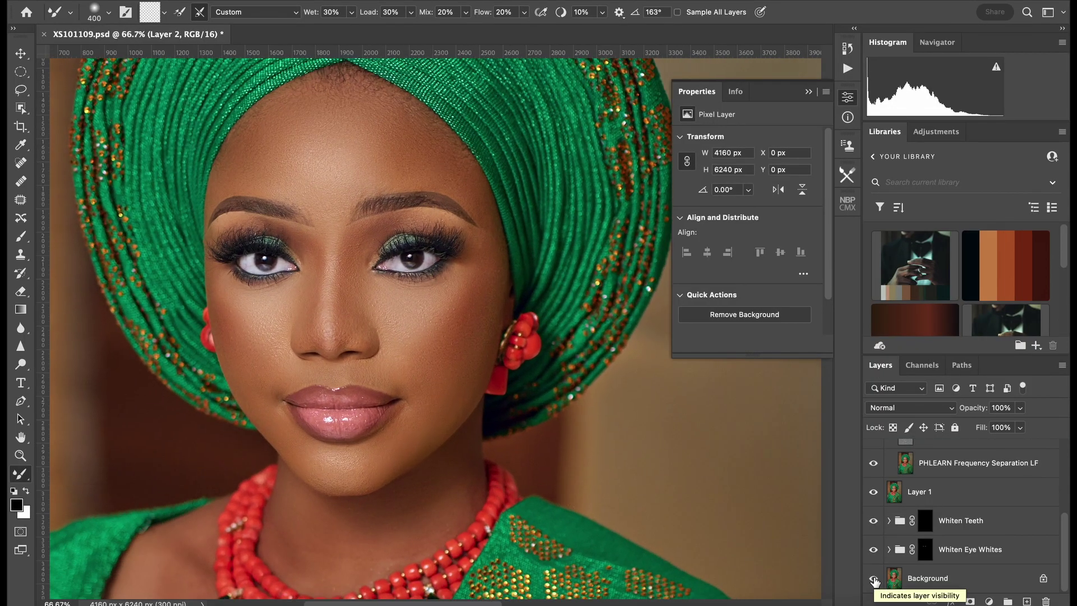
pyautogui.press('super+equal')
pyautogui.press('super+equal')
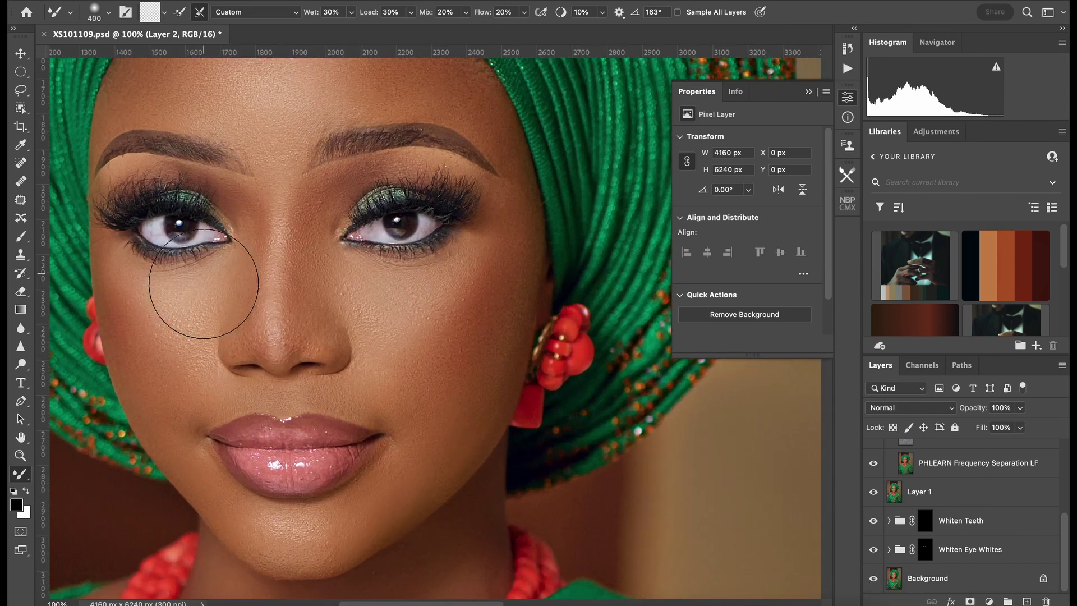
pyautogui.press('super+minus')
pyautogui.press('super+minus')
pyautogui.press('super+minus')
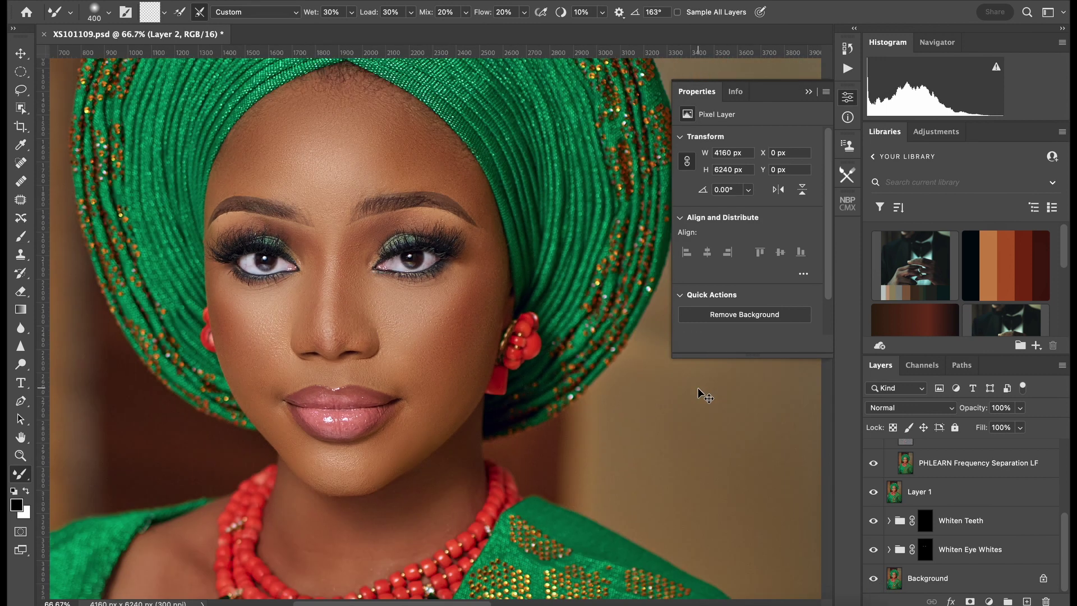
pyautogui.press('super+minus')
pyautogui.press('super+minus')
pyautogui.press('super+minus')
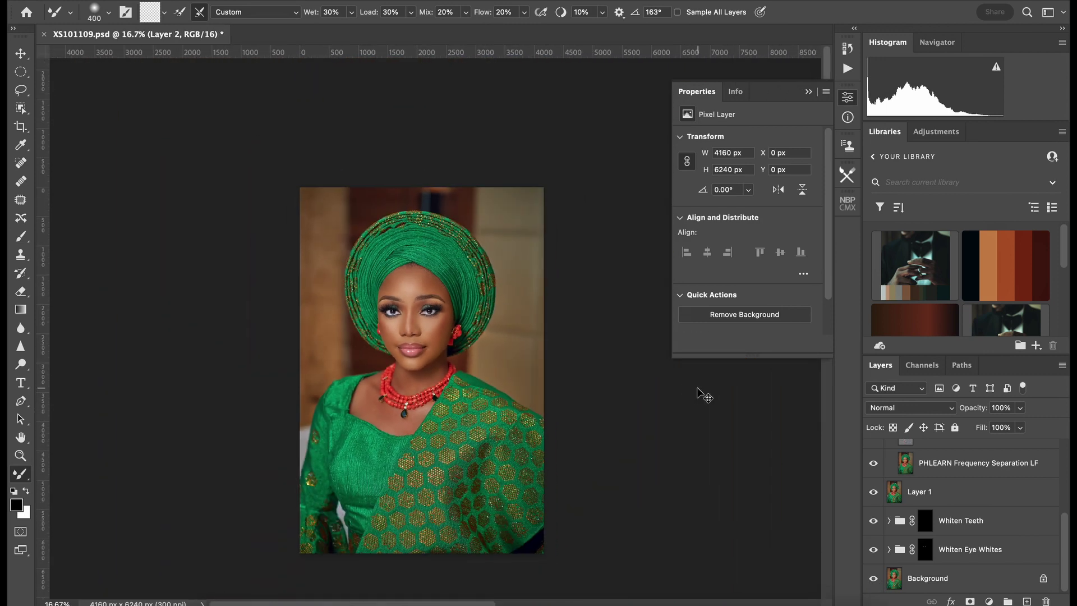
# Inspect the reshaped portrait at higher magnification, return to the full image and look through the layer stack
pyautogui.press('super+equal')
pyautogui.press('super+equal')
pyautogui.press('super+equal')
pyautogui.scroll(5, 993, 493)
pyautogui.press('super+minus')
pyautogui.press('super+minus')
pyautogui.press('super+minus')
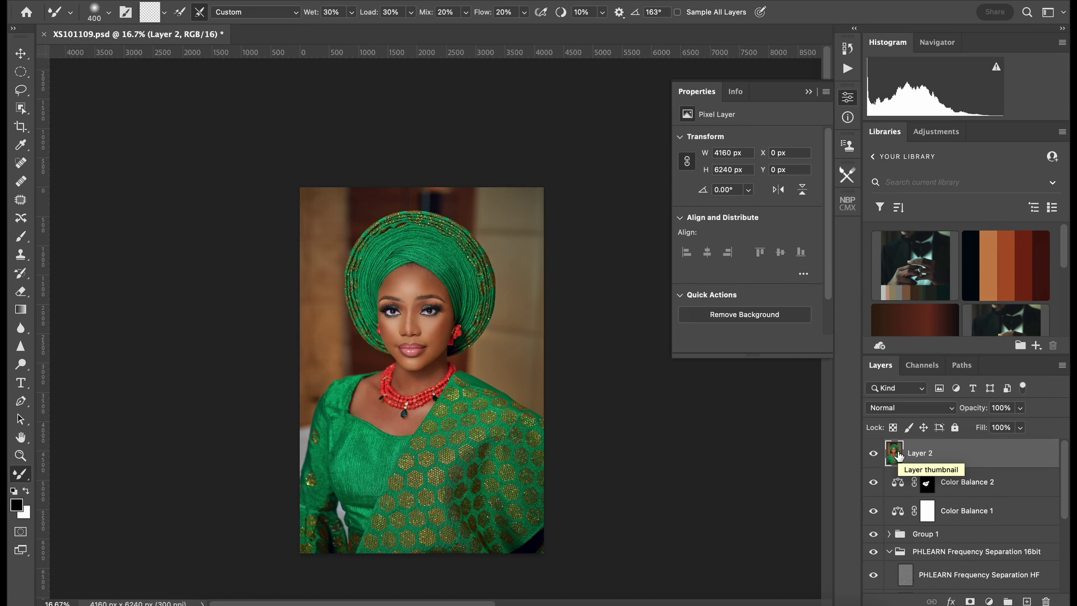
pyautogui.scroll(-5, 903, 465)
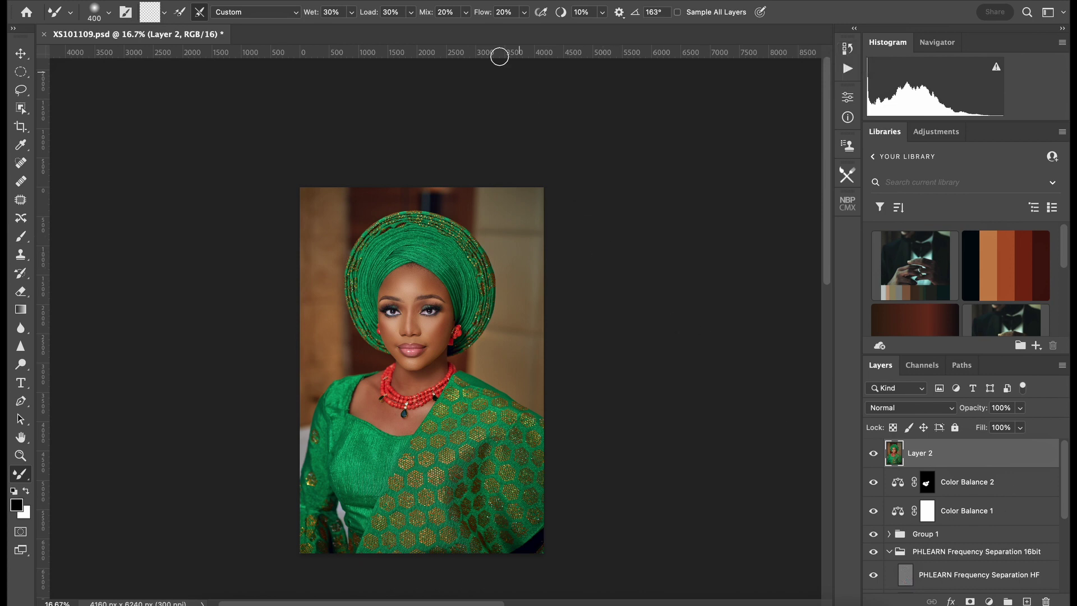
# Reopen the merged layer in Liquify and nudge the image-left side of the nose with the Forward Warp brush
pyautogui.click(337, 1)
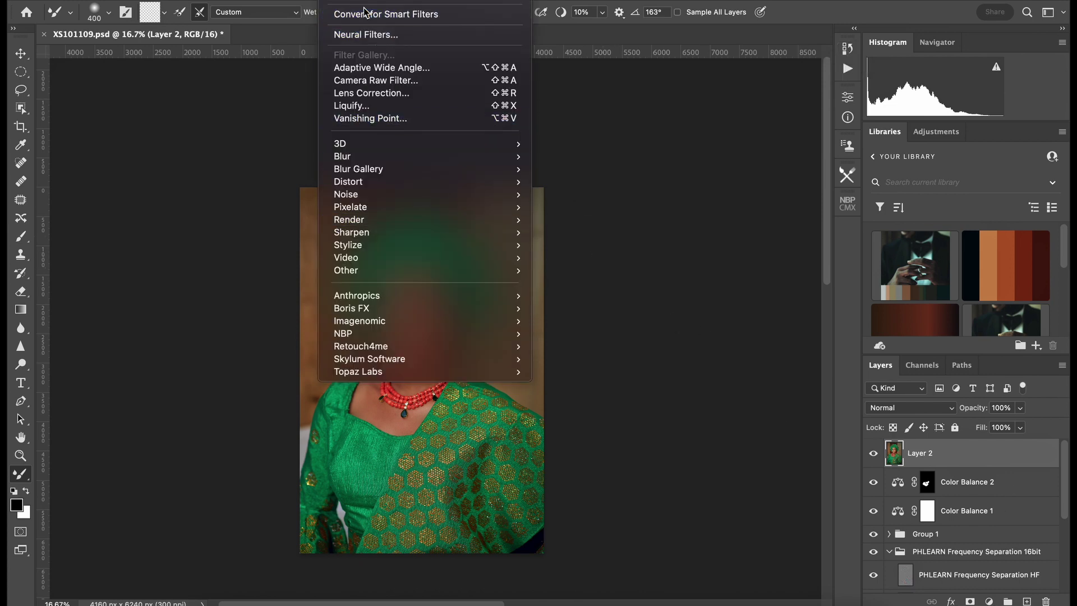
pyautogui.click(359, 105)
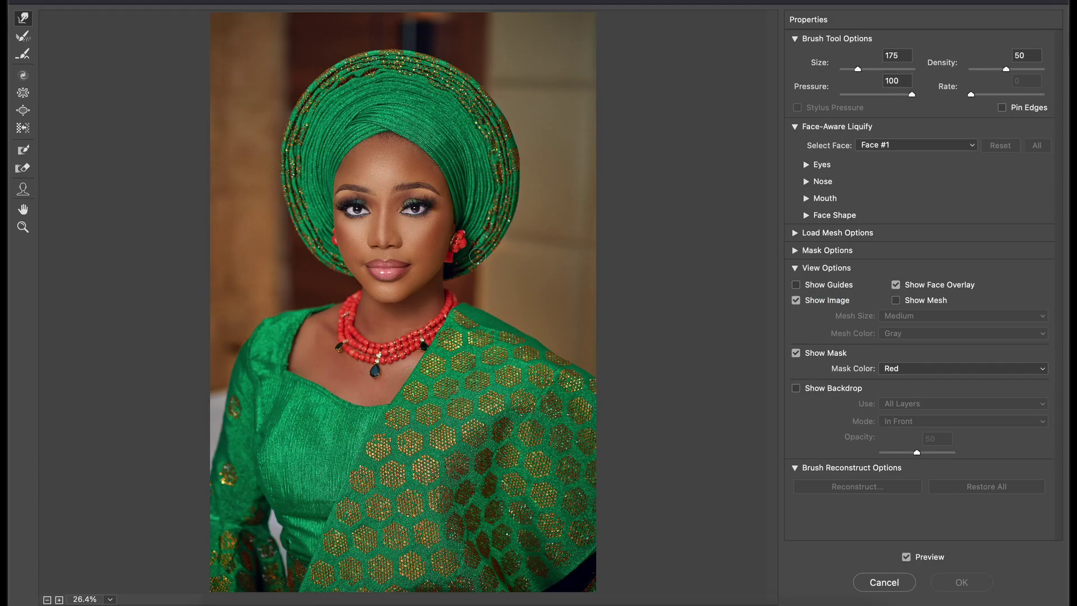
pyautogui.press('super+plus')
pyautogui.press('super+plus')
pyautogui.moveTo(370, 101); pyautogui.dragTo(369, 207)
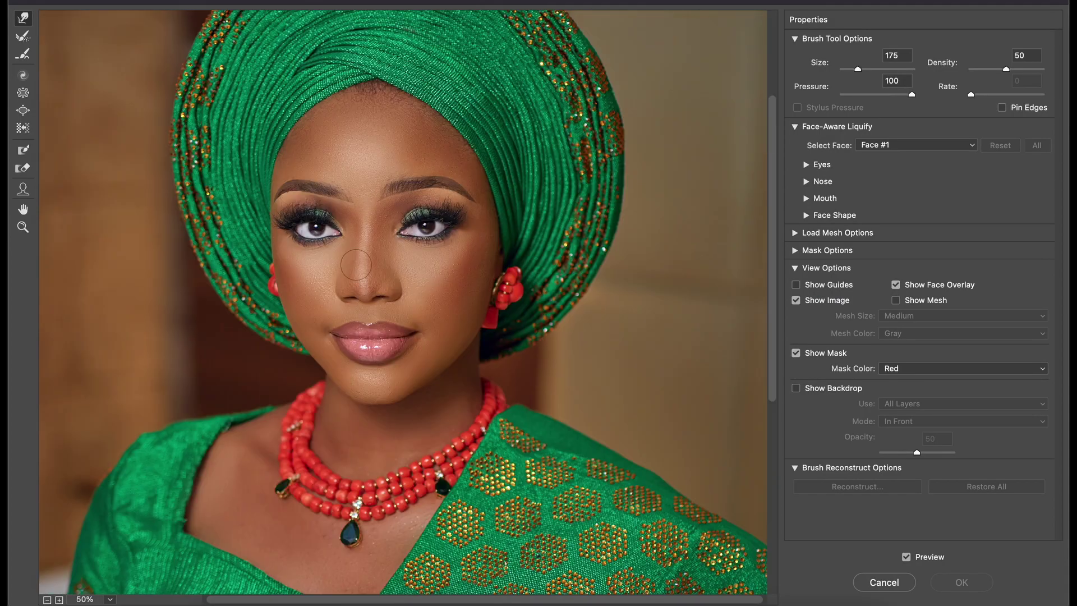
pyautogui.press(']')
pyautogui.moveTo(333, 281); pyautogui.dragTo(340, 271)
pyautogui.press('[')
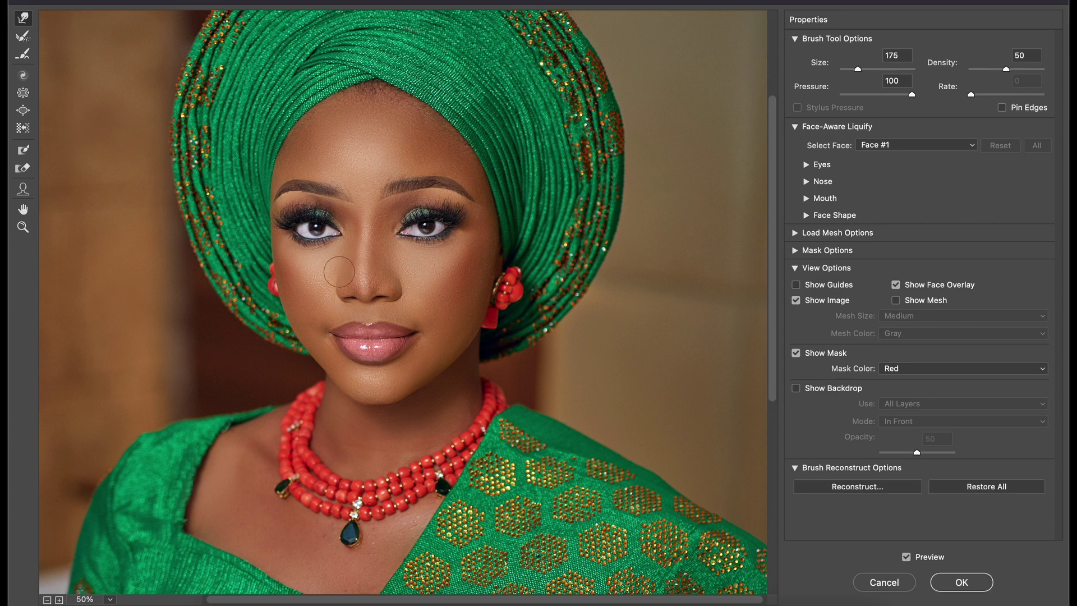
# Enlarge the warp brush past 250 px while checking the whole figure, and apply the Liquify changes
pyautogui.press(']')
pyautogui.press('super+minus')
pyautogui.press('super+minus')
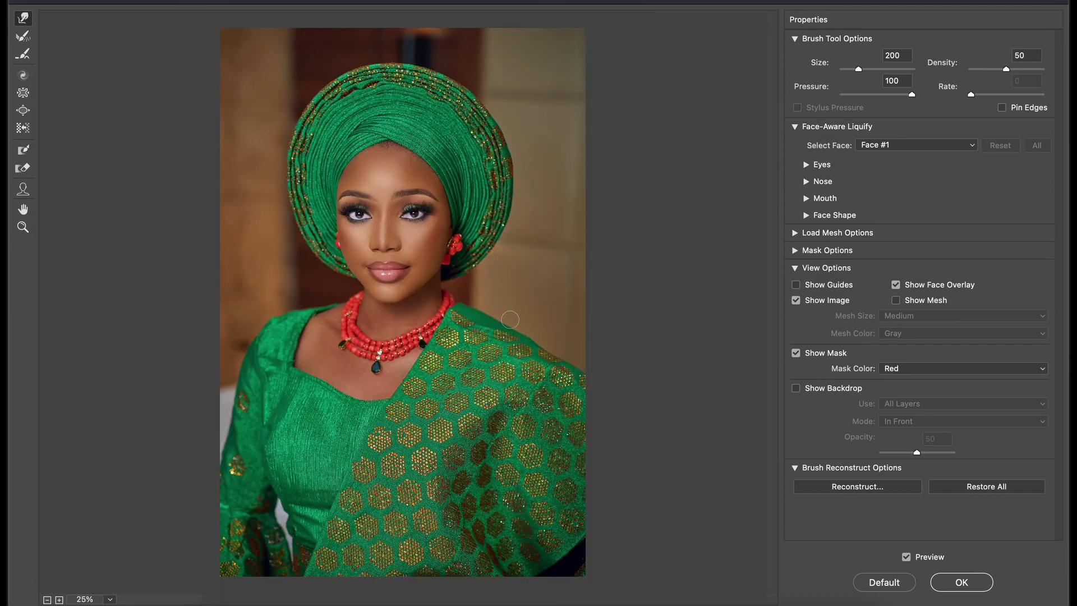
pyautogui.press(']')
pyautogui.scroll(-1, 566, 296)
pyautogui.scroll(2, 533, 298)
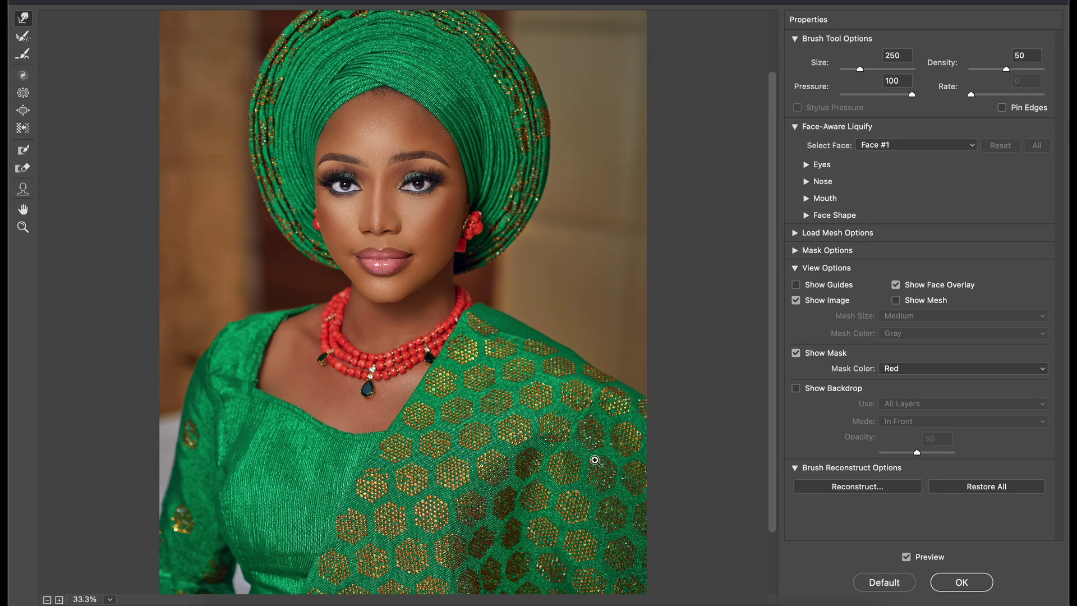
pyautogui.scroll(-3, 664, 512)
pyautogui.scroll(2, 663, 512)
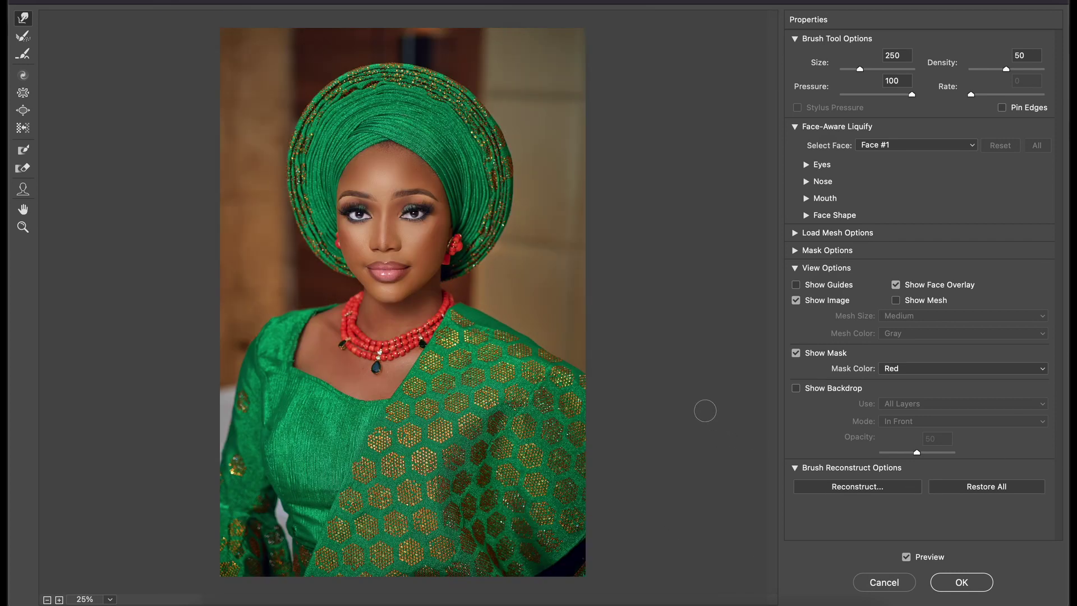
pyautogui.press(']')
pyautogui.click(962, 583)
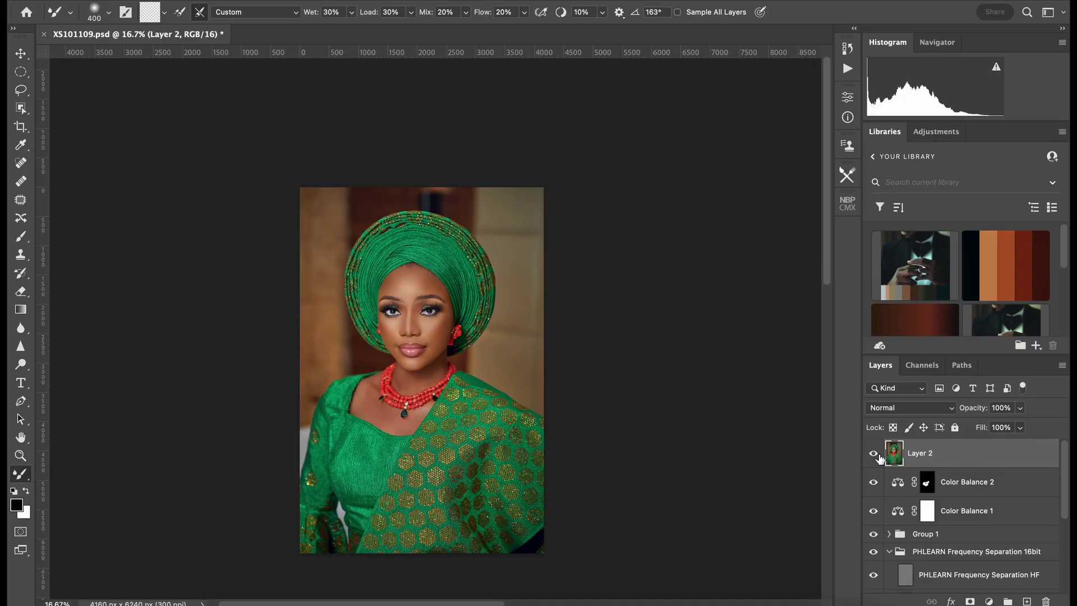
# Compare the retouched portrait with the original by isolating the Background layer and restoring all layers
pyautogui.scroll(-5, 874, 577)
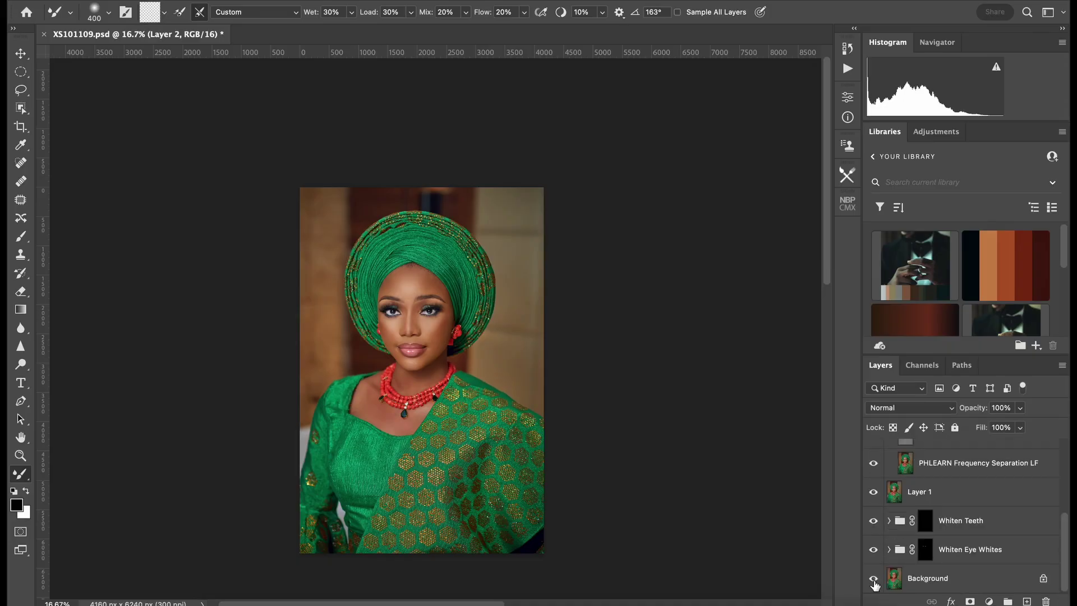
pyautogui.keyDown('alt'); pyautogui.click(874, 579); pyautogui.keyUp('alt')
pyautogui.keyDown('alt'); pyautogui.click(873, 579); pyautogui.keyUp('alt')
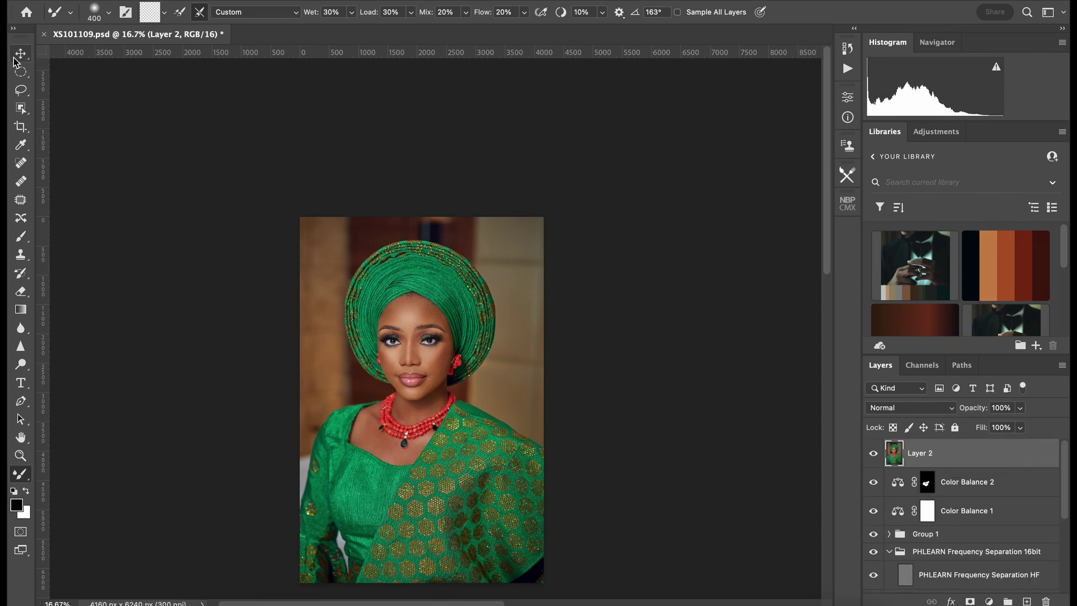
# Draw a tall elliptical selection around the subject's head and torso and centre it on her
pyautogui.click(21, 72)
pyautogui.moveTo(337, 235); pyautogui.dragTo(530, 577)
pyautogui.moveTo(465, 511); pyautogui.dragTo(447, 505)
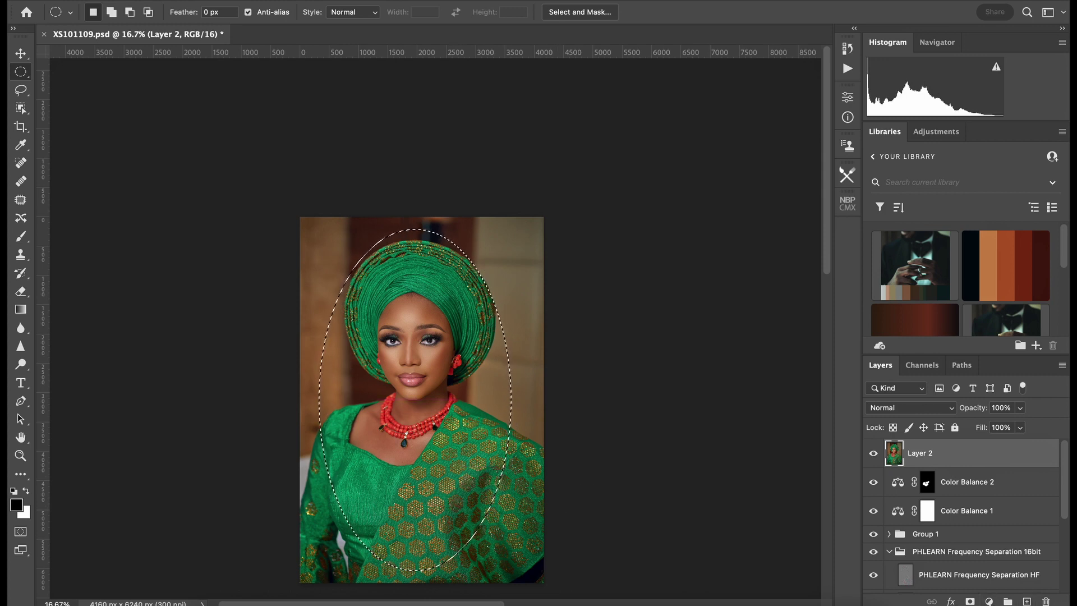
# Add a Curves adjustment that darkens input 128 to output 89, and invert its mask to affect only the surroundings
pyautogui.click(990, 601)
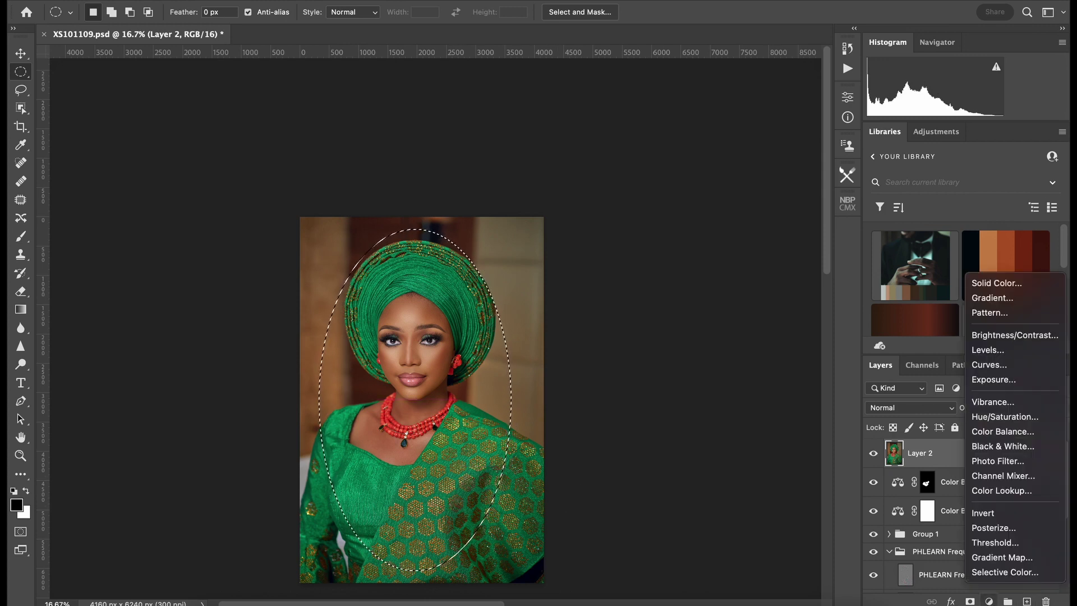
pyautogui.click(989, 365)
pyautogui.moveTo(759, 230); pyautogui.dragTo(761, 236)
pyautogui.hotkey('ctrl', 'i')
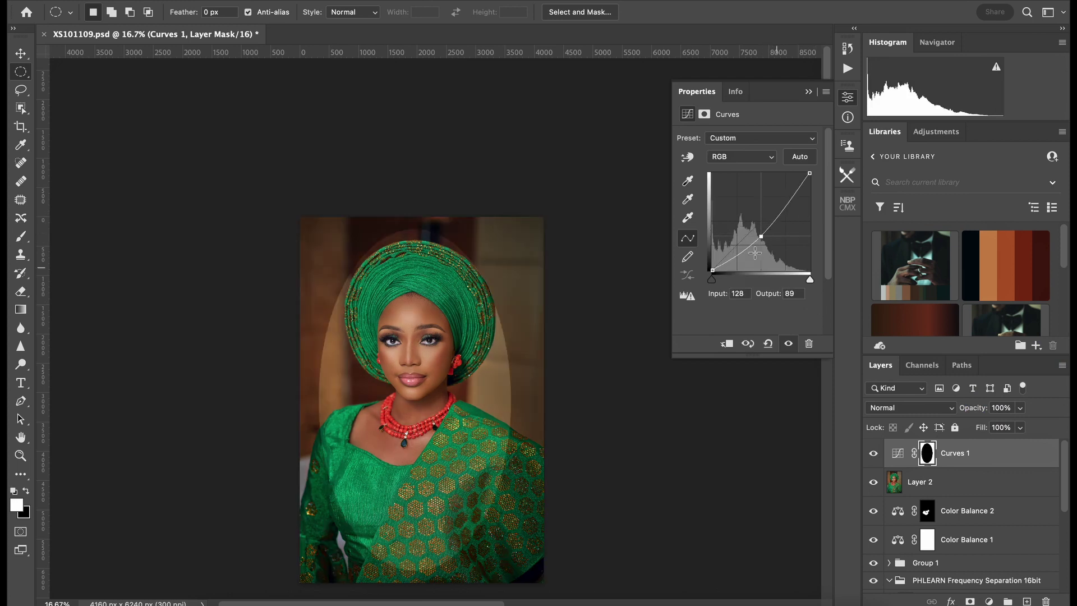
# Soften the Curves mask with a Gaussian Blur of 506.2 pixels radius
pyautogui.click(334, 1)
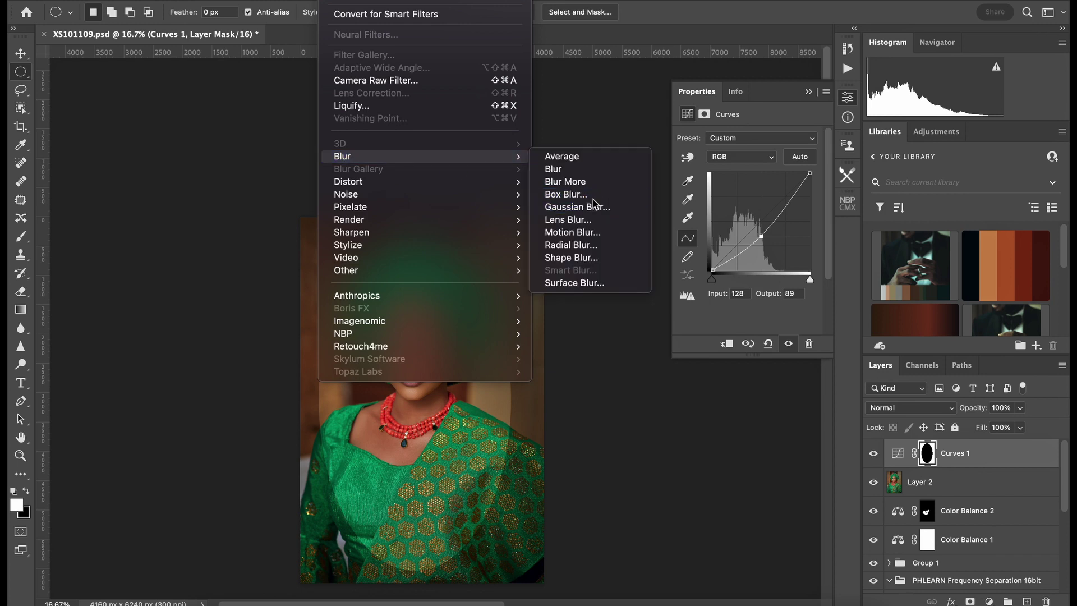
pyautogui.click(594, 212)
pyautogui.click(781, 358)
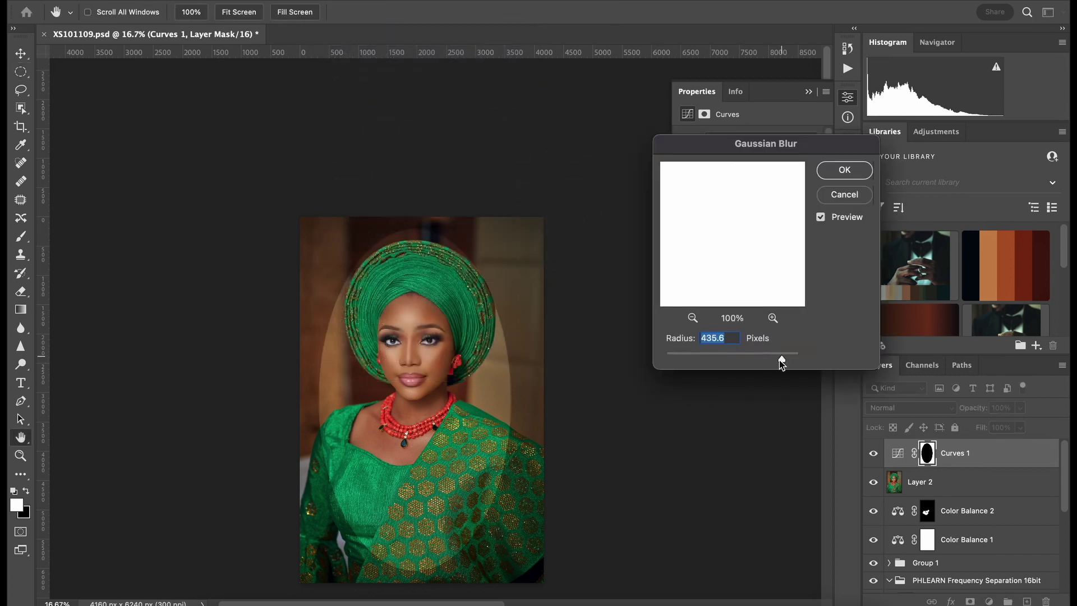
pyautogui.moveTo(782, 362); pyautogui.dragTo(784, 362)
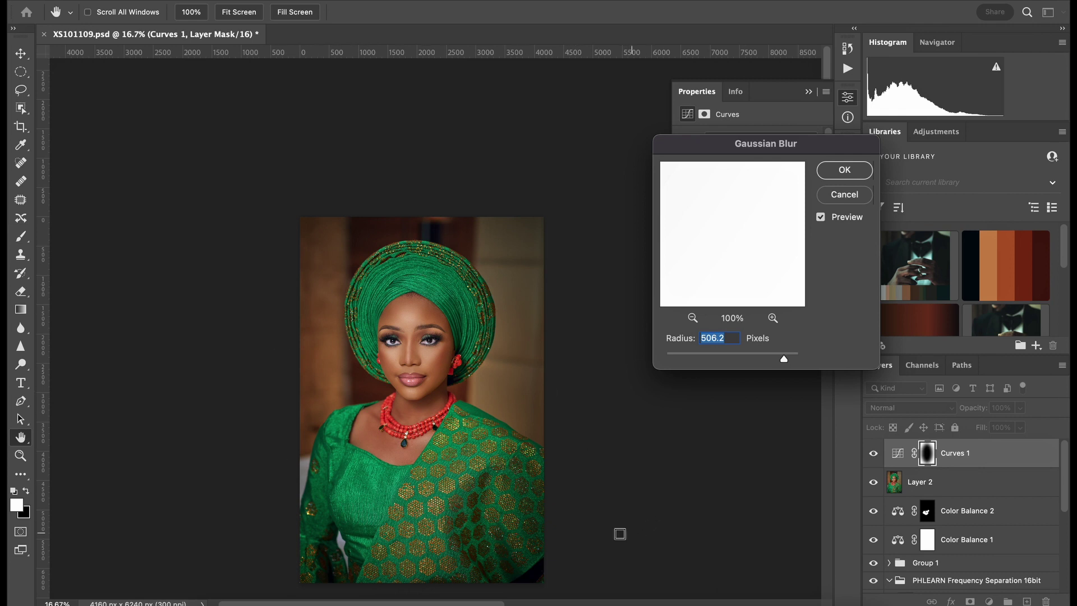
pyautogui.click(844, 170)
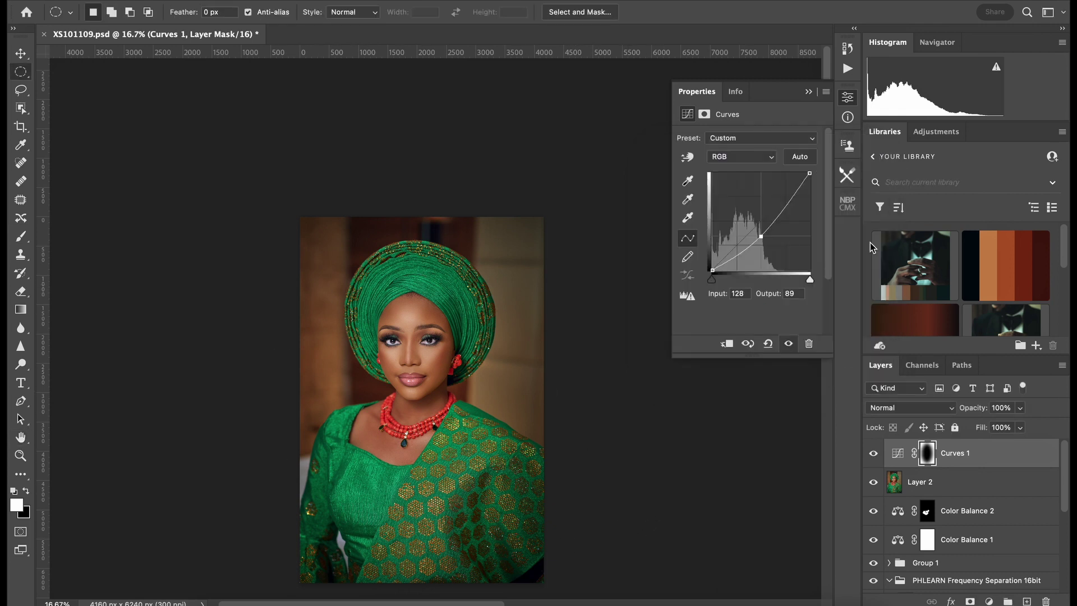
# Set the Curves vignette layer's opacity to 65% and compare the image with the vignette on and off
pyautogui.click(873, 455)
pyautogui.click(872, 456)
pyautogui.click(873, 456)
pyautogui.click(872, 456)
pyautogui.click(1020, 408)
pyautogui.click(1002, 426)
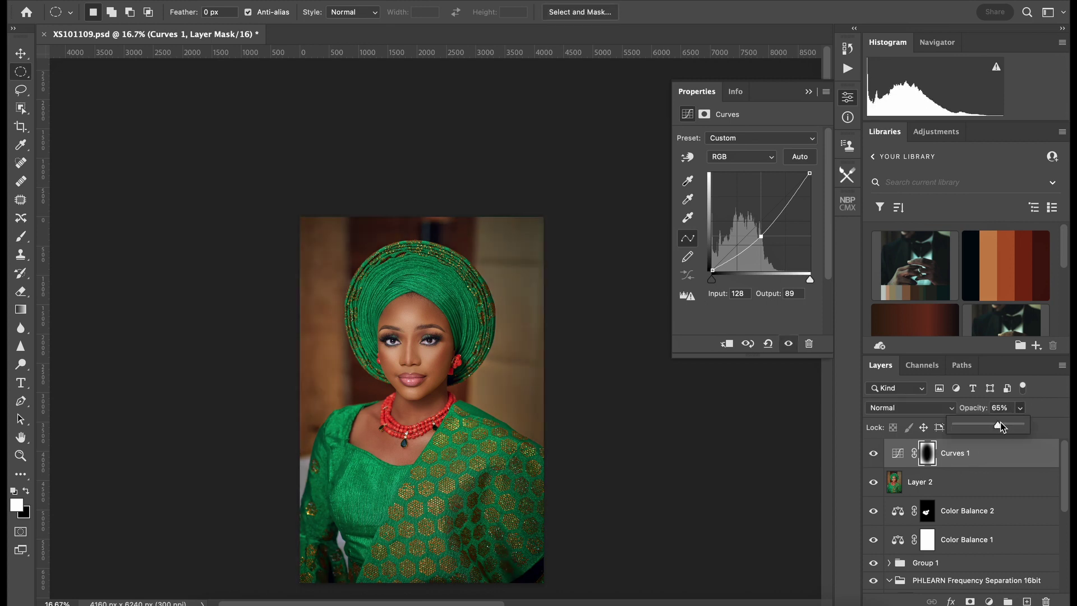
pyautogui.click(874, 454)
pyautogui.click(873, 454)
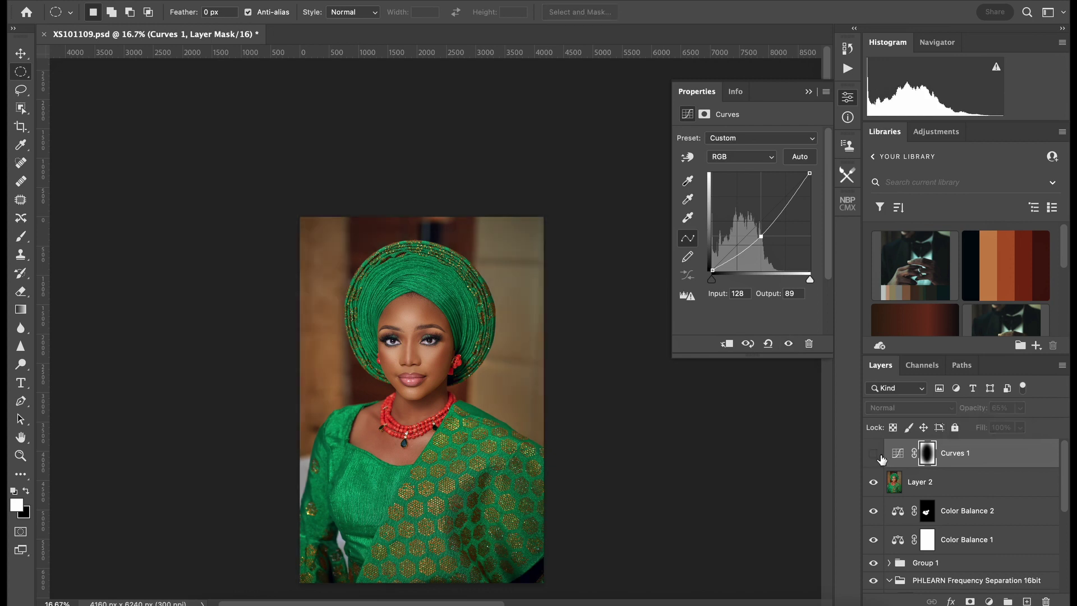
pyautogui.click(873, 454)
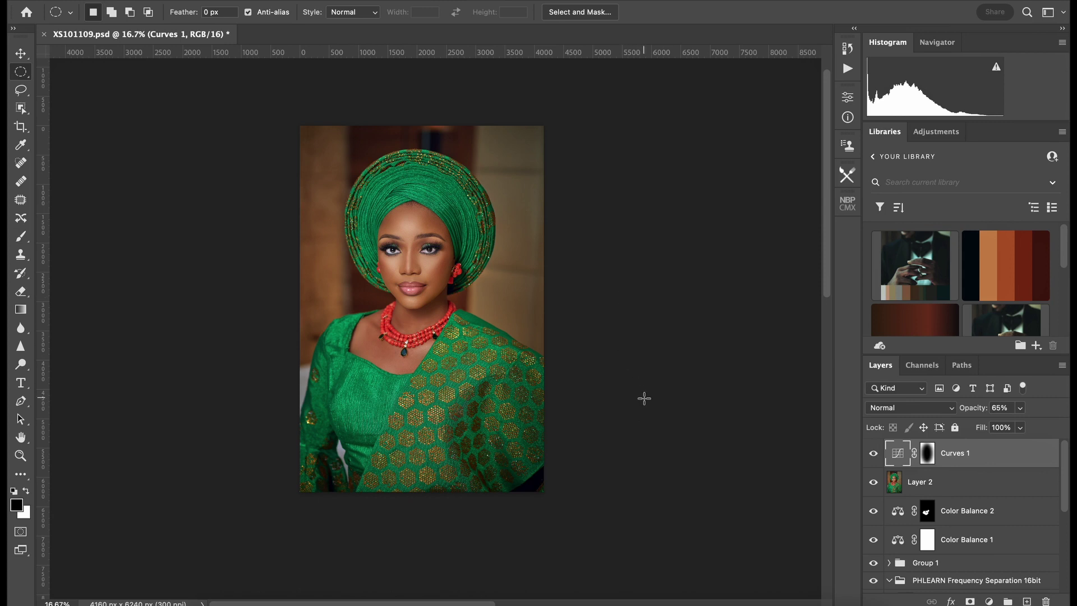
# Check the finished portrait against the original Background layer and restore the visibility of all layers
pyautogui.hotkey('ctrl', '+')
pyautogui.hotkey('ctrl', '+')
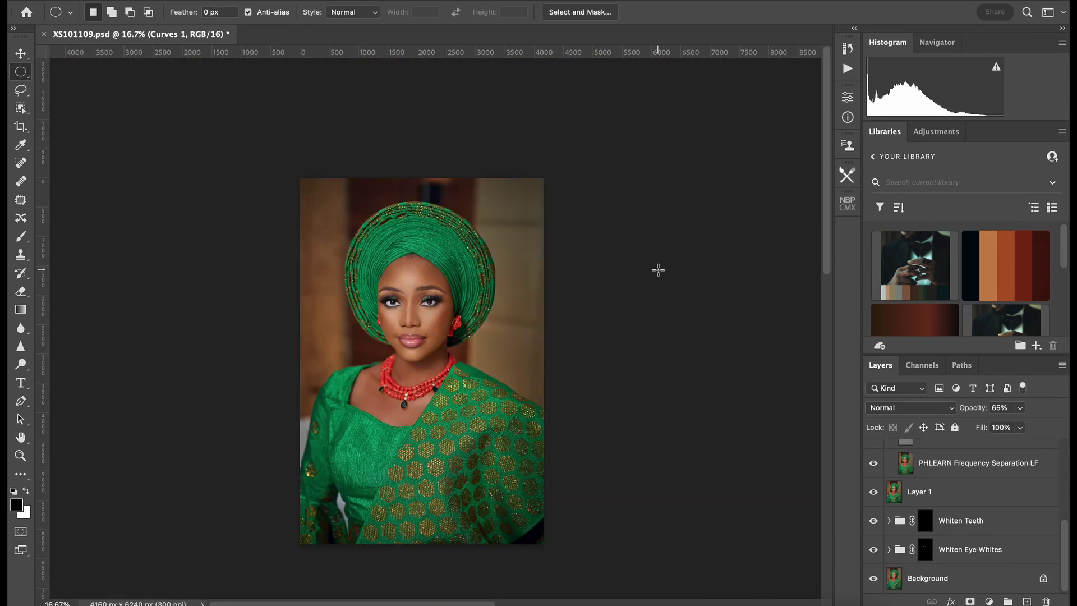
pyautogui.keyDown('alt'); pyautogui.click(873, 579); pyautogui.keyUp('alt')
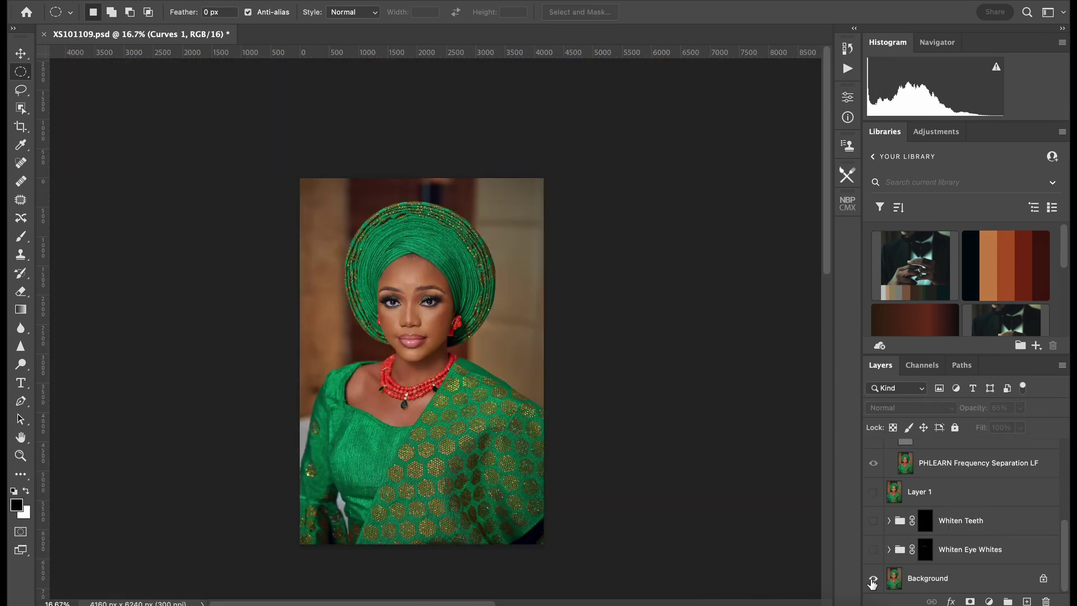
pyautogui.keyDown('alt'); pyautogui.click(873, 580); pyautogui.keyUp('alt')
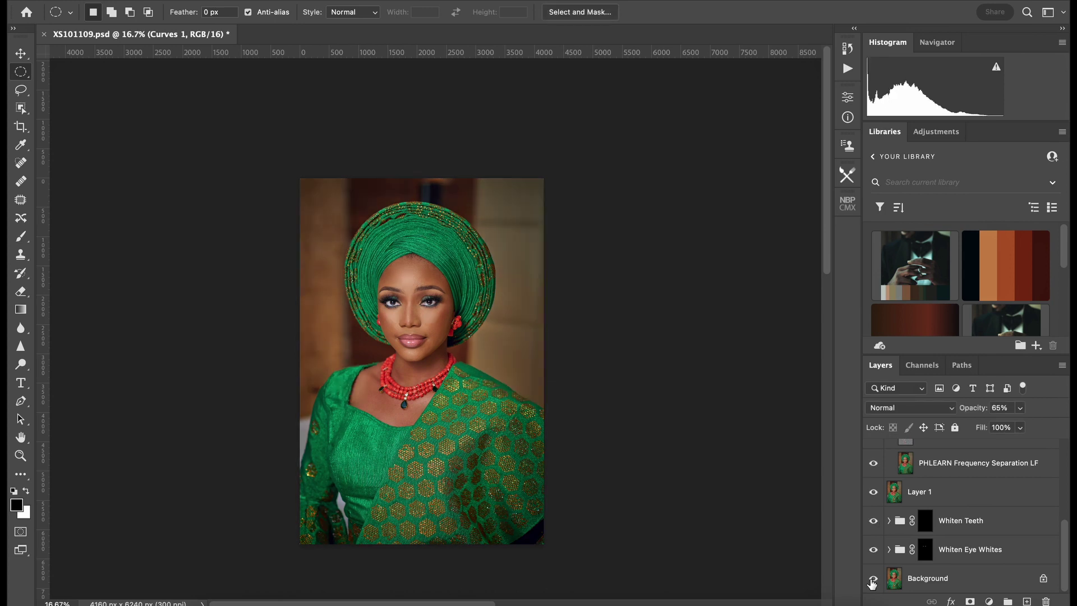